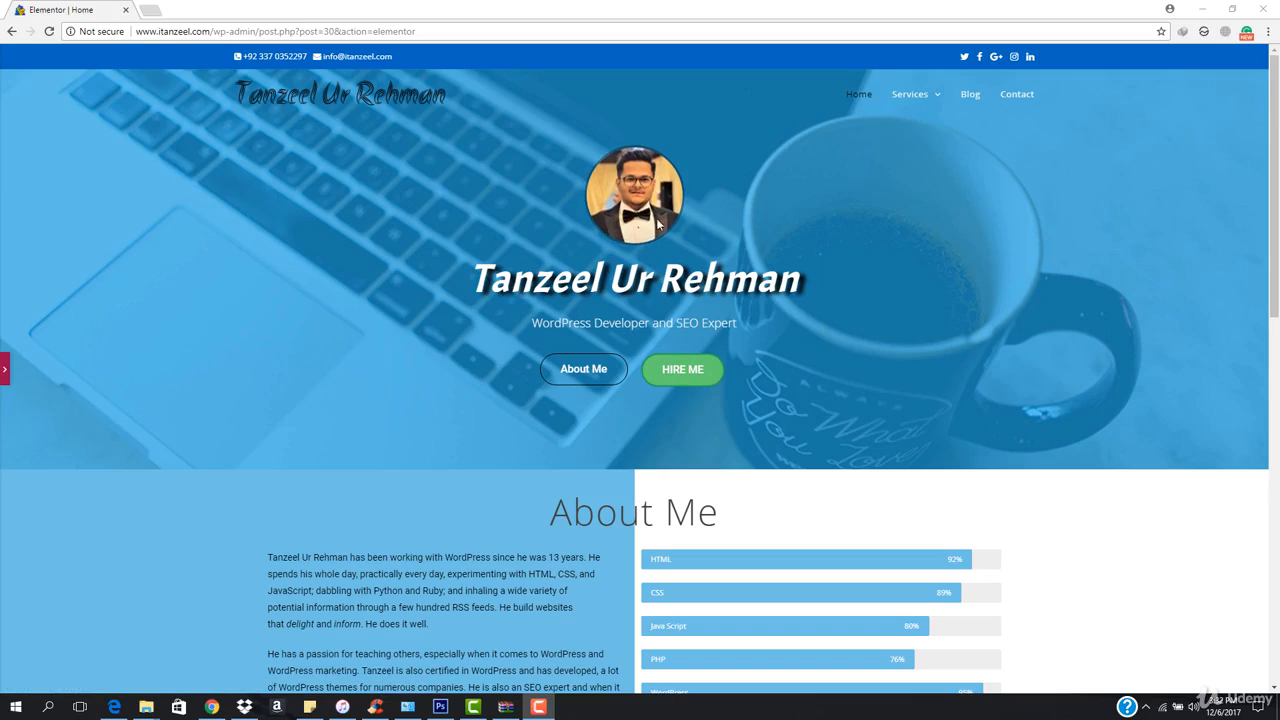
scroll(544, 373, "down", 6)
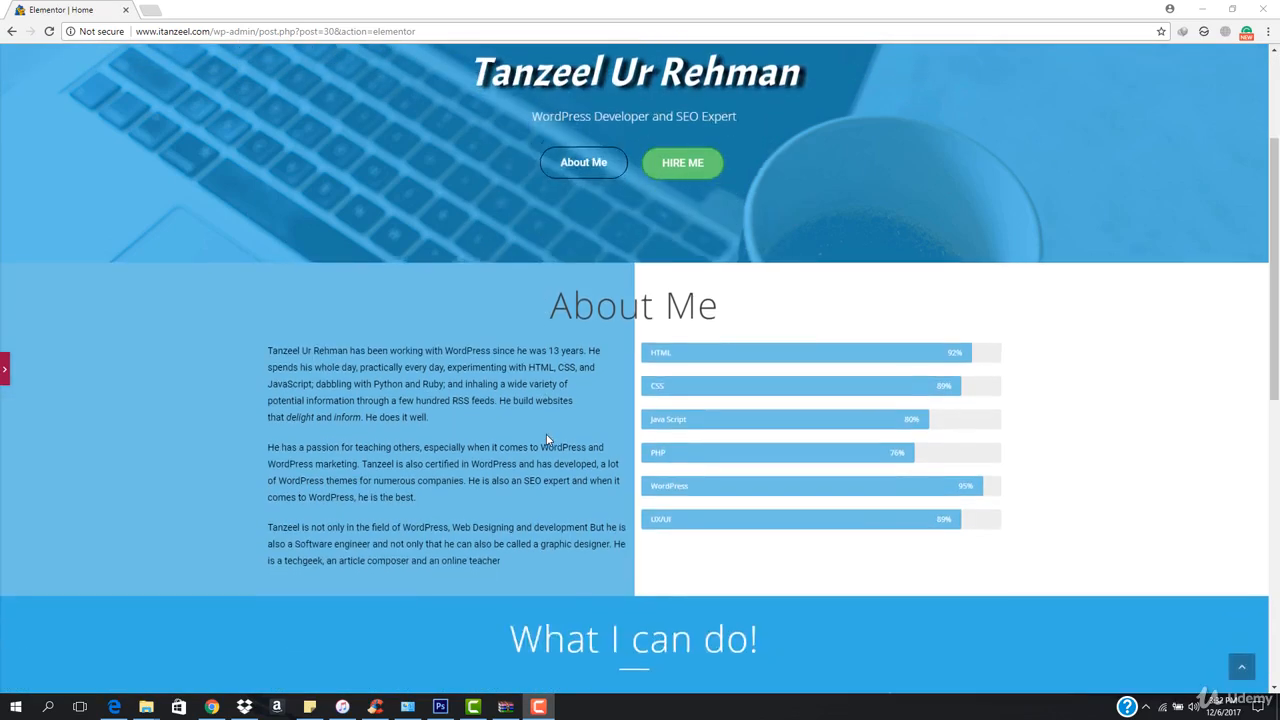
scroll(546, 437, "down", 3)
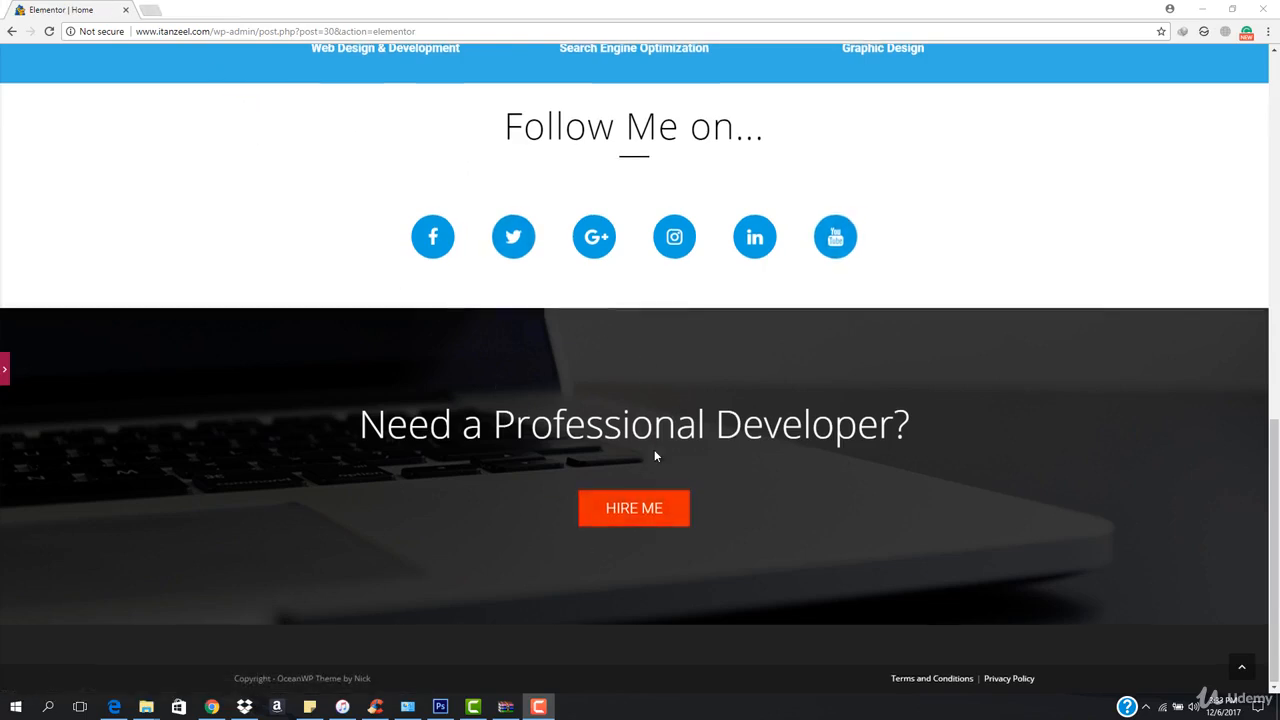
scroll(654, 452, "up", 5)
scroll(655, 456, "up", 3)
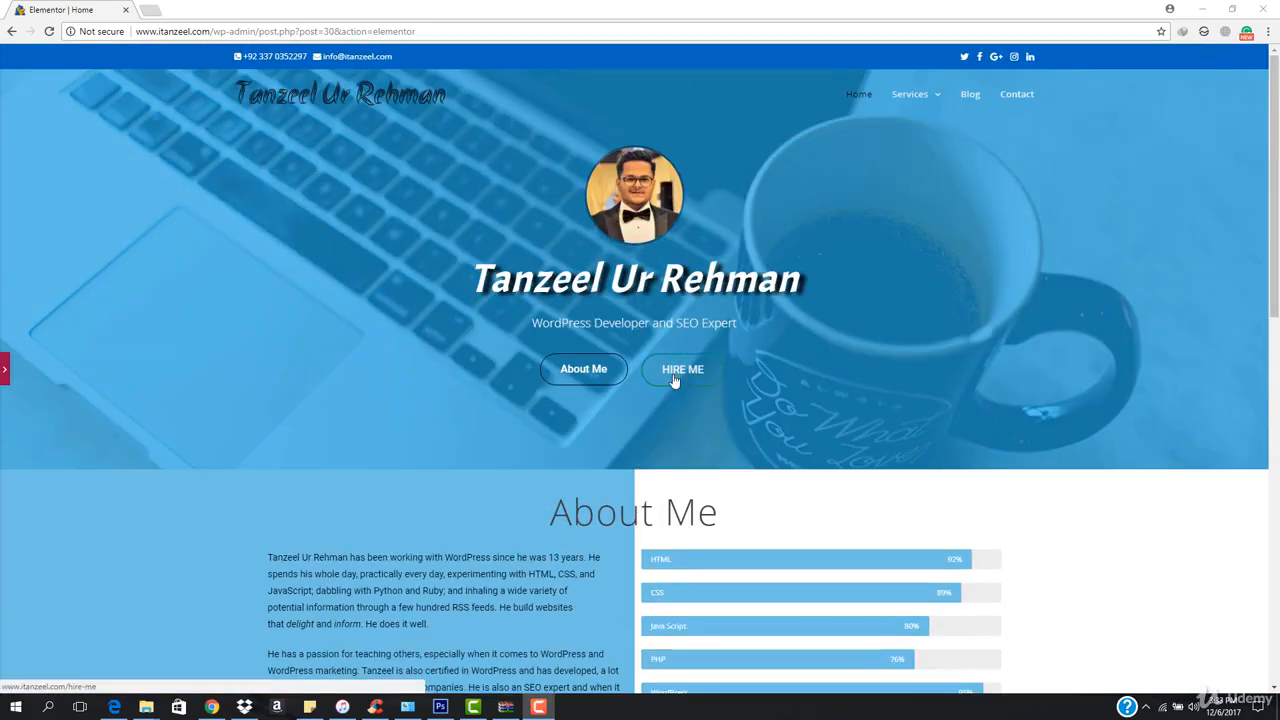
Save the home page in the Elementor editor and return to the WordPress dashboard.
left_click(4, 371)
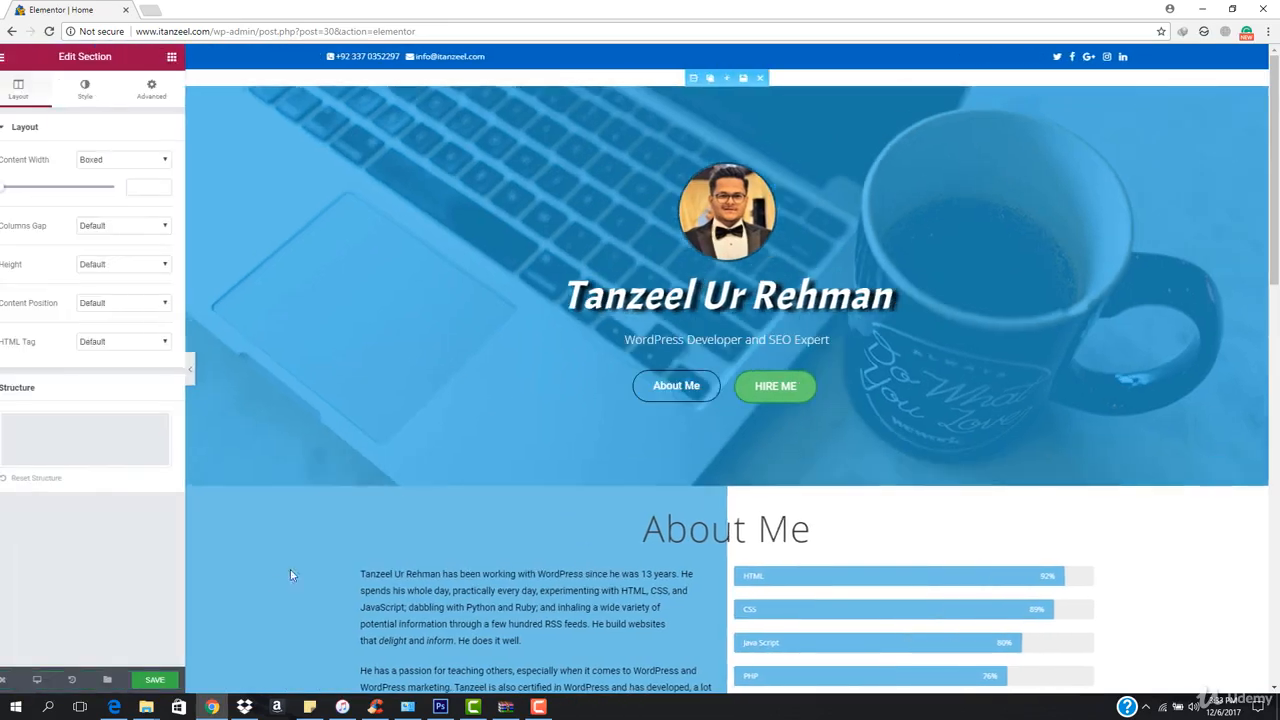
left_click(178, 689)
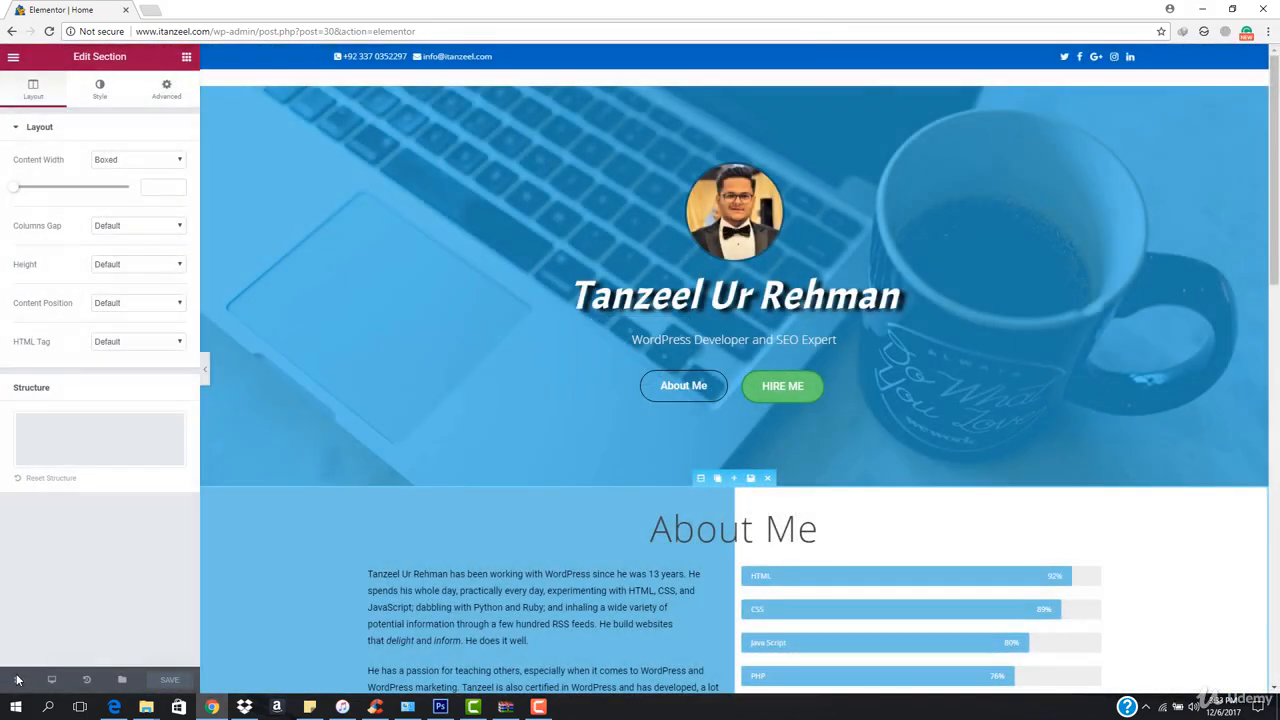
mouse_move(18, 680)
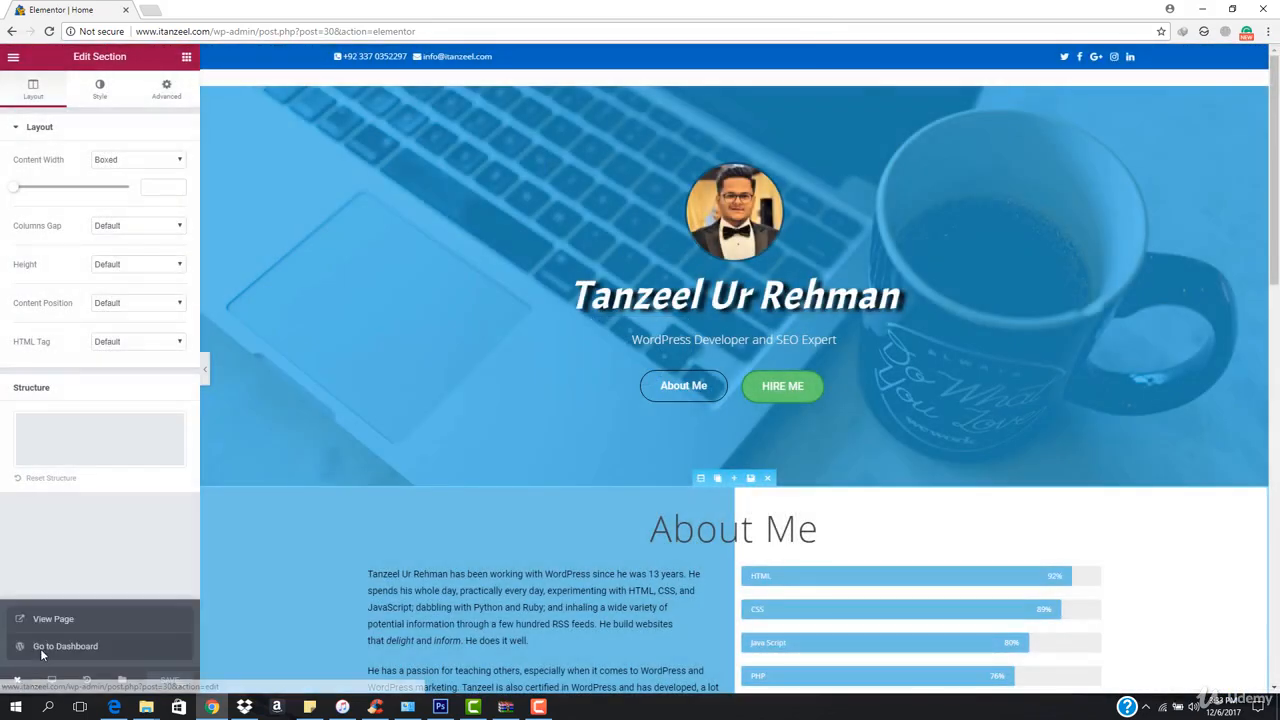
left_click(42, 655)
Open the WordPress page for adding new plugins.
scroll(558, 385, "down", 5)
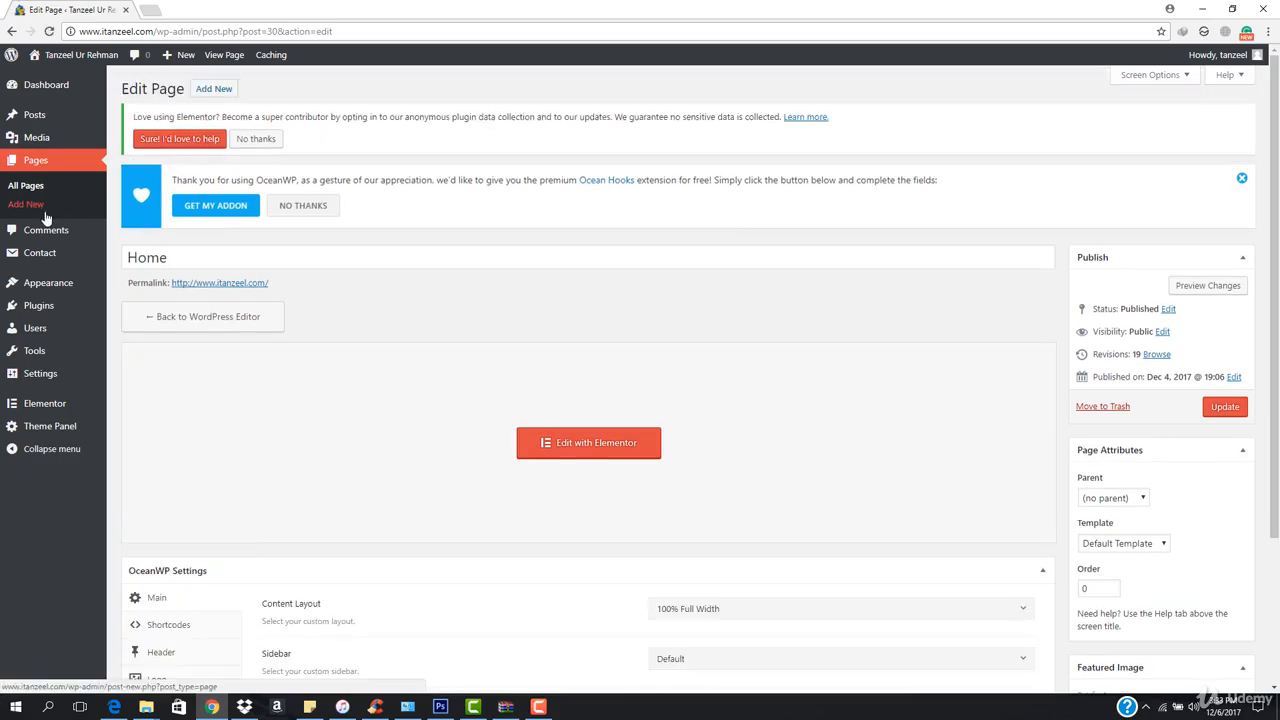
mouse_move(64, 313)
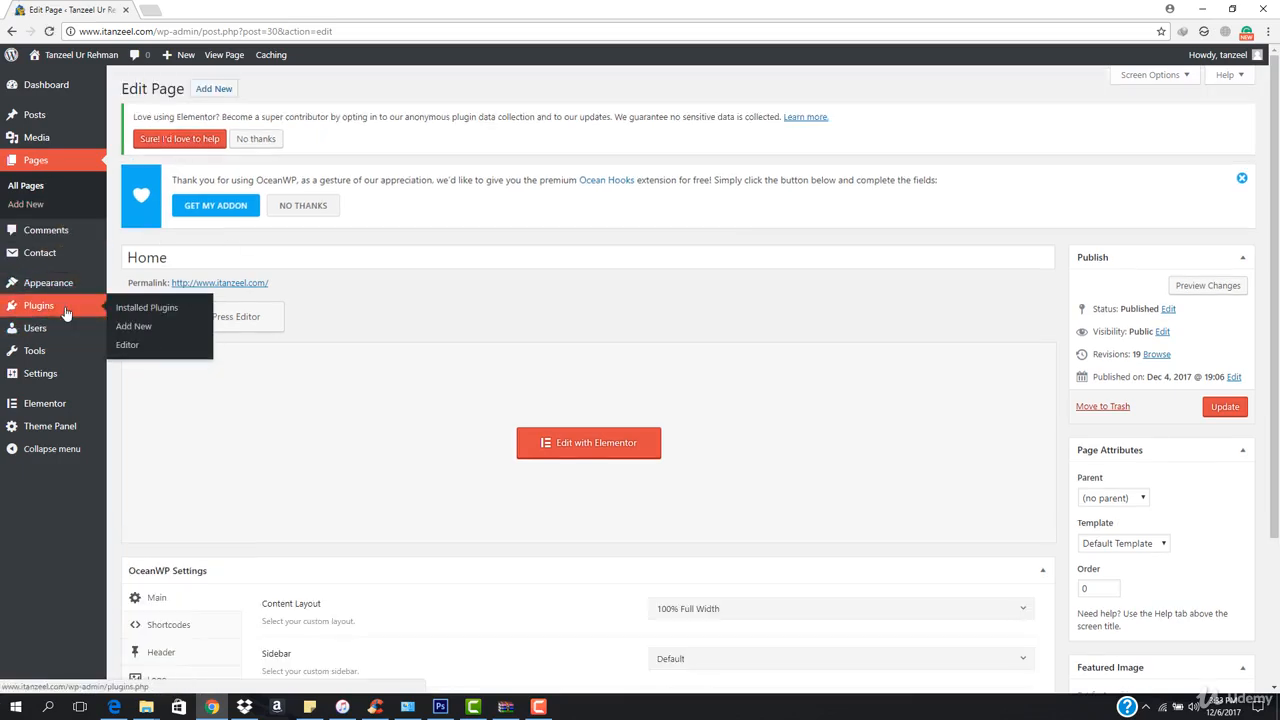
left_click(148, 328)
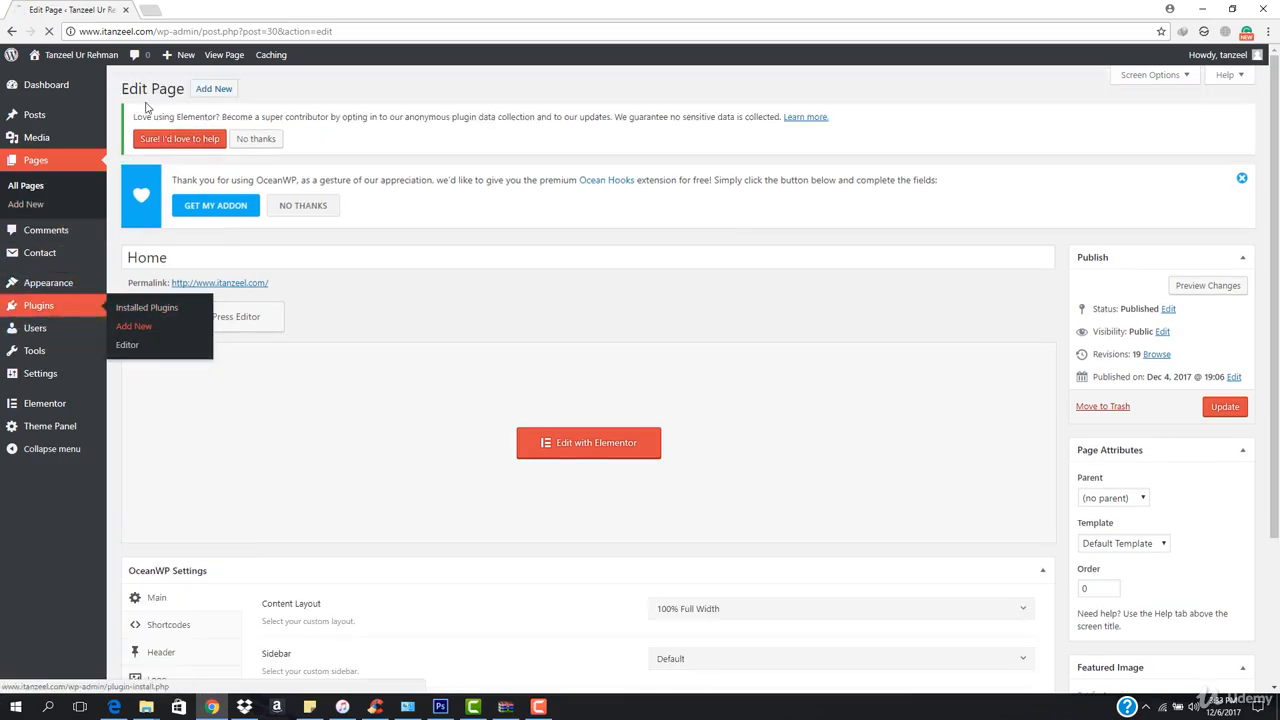
Search Google for "popup plugin wordpress" in a new browser tab.
left_click(150, 10)
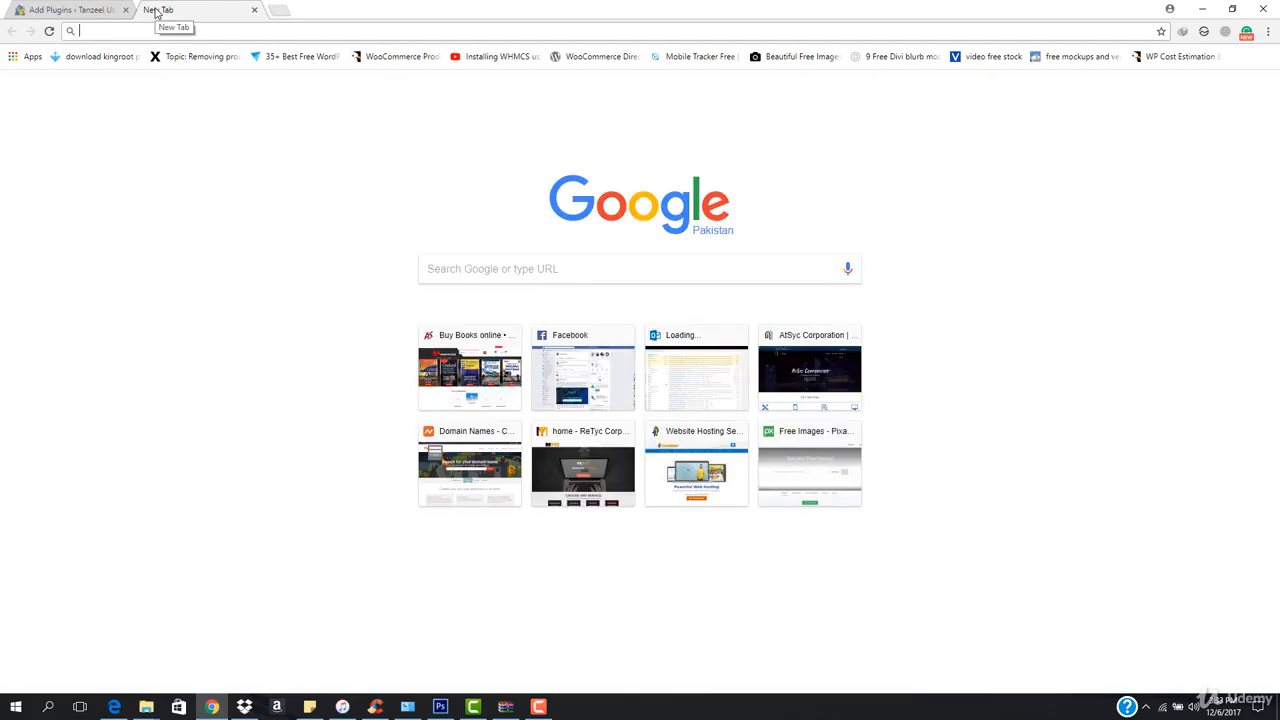
type("pop")
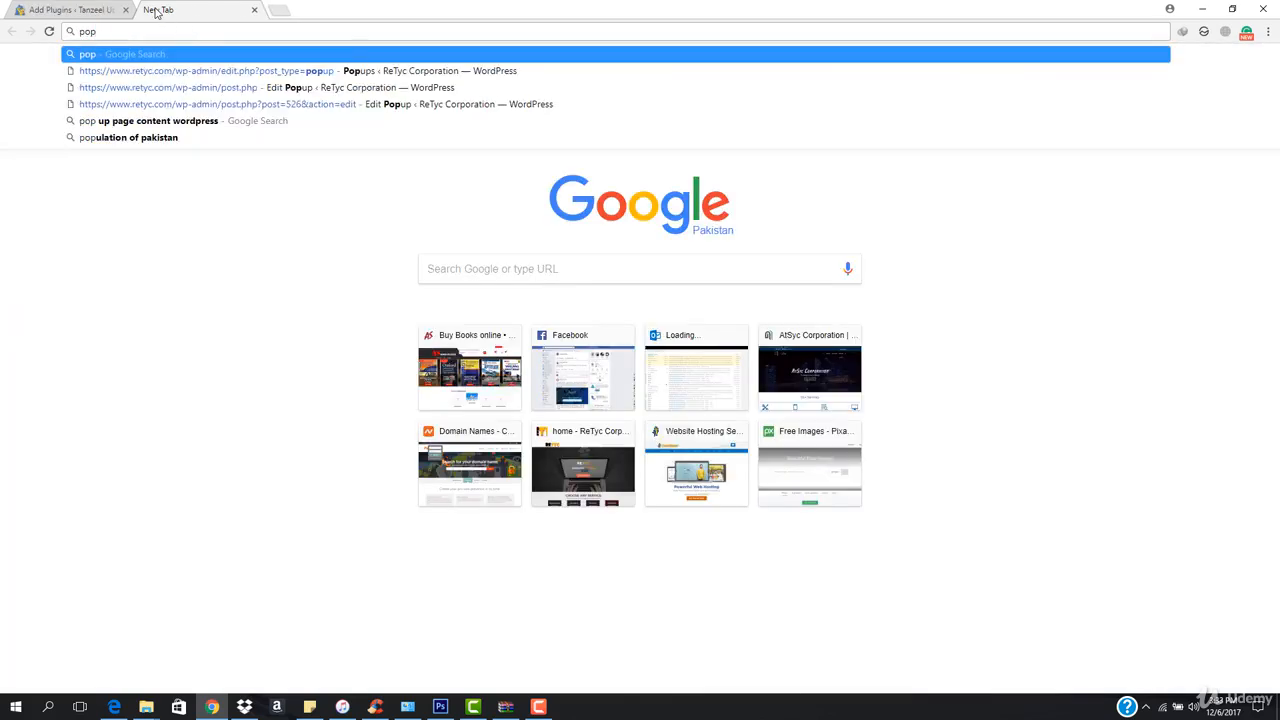
type("up pl")
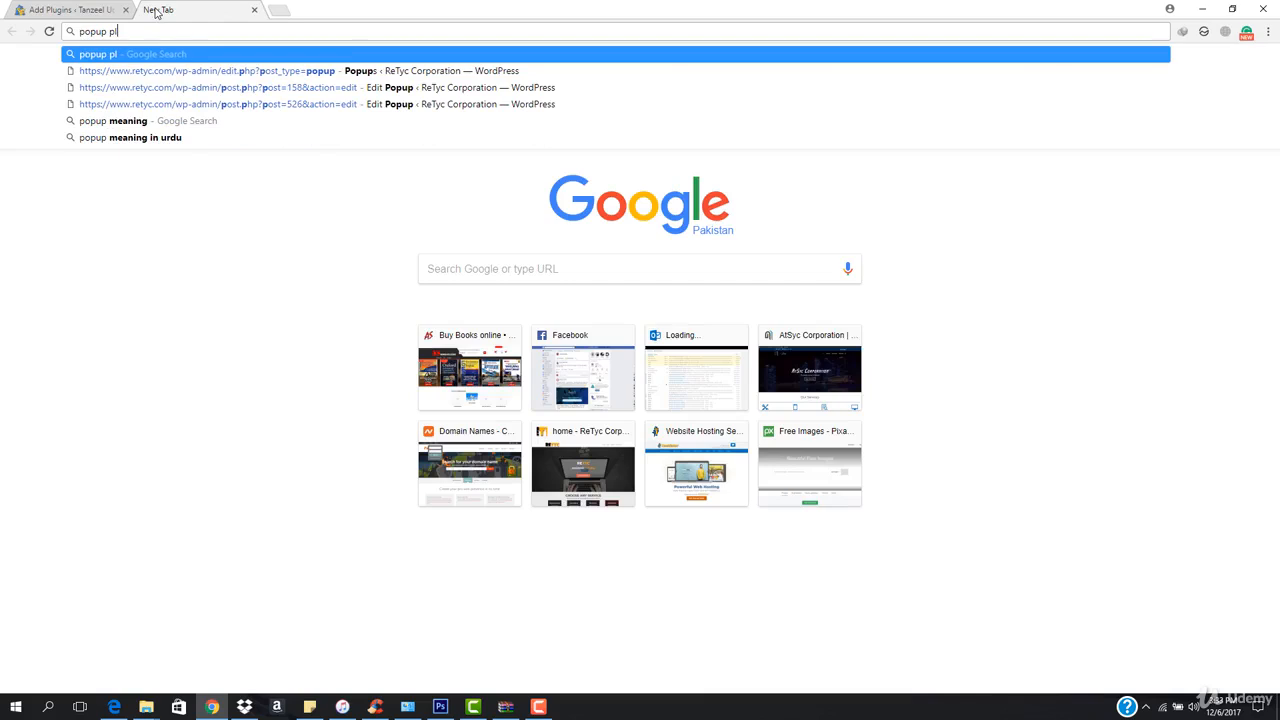
type("ugin wore")
type("press")
key("Return")
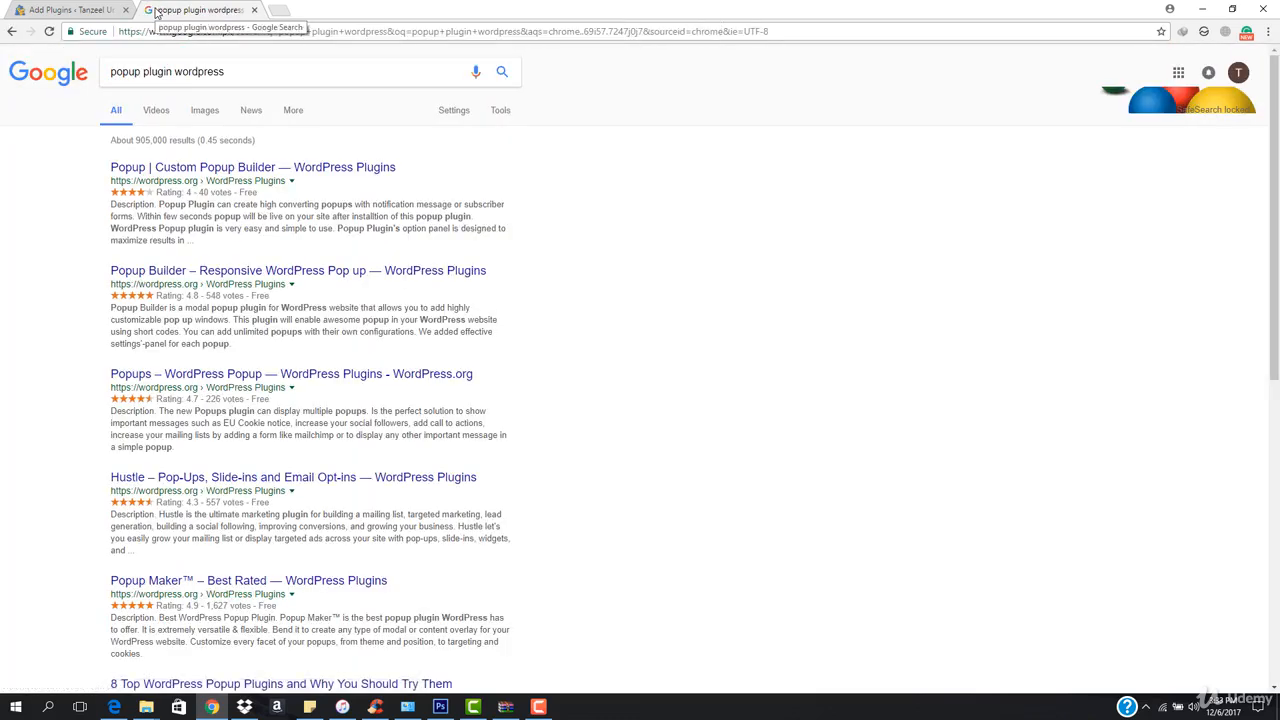
Open the Popup Maker and Popup Builder plugin results in separate background tabs.
scroll(320, 380, "down", 2)
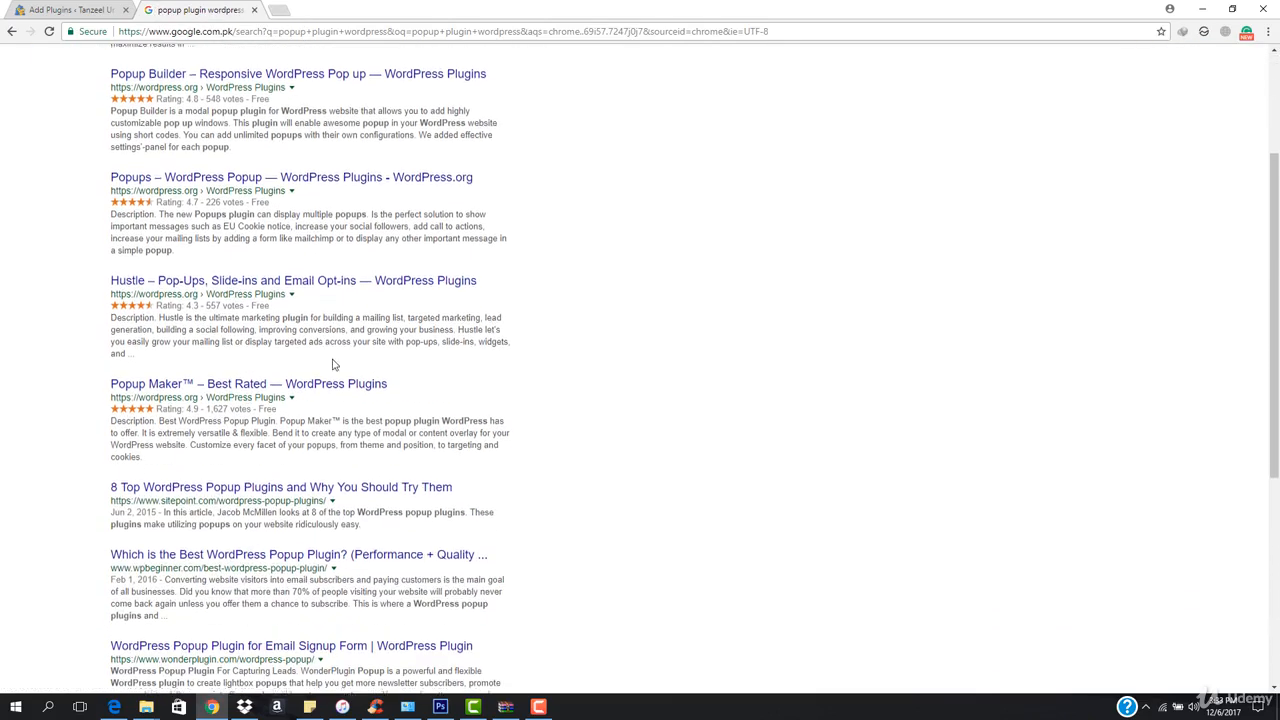
scroll(312, 400, "up", 2)
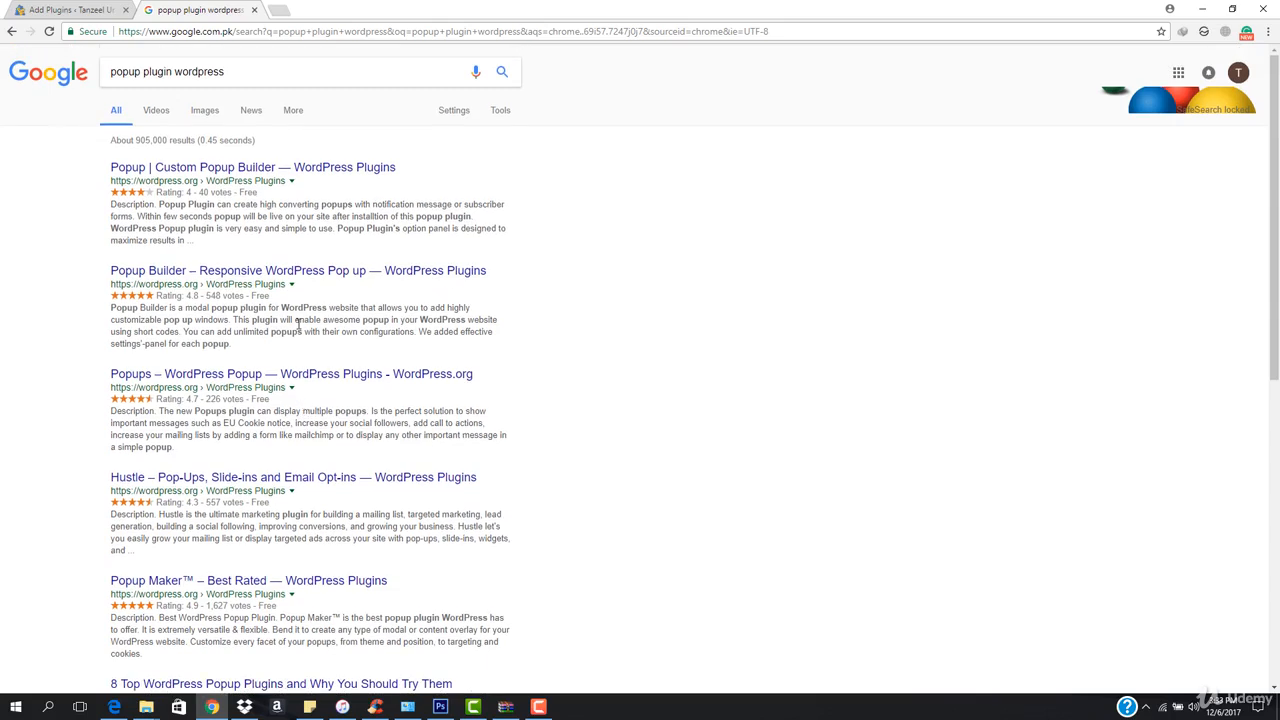
scroll(252, 495, "down", 1)
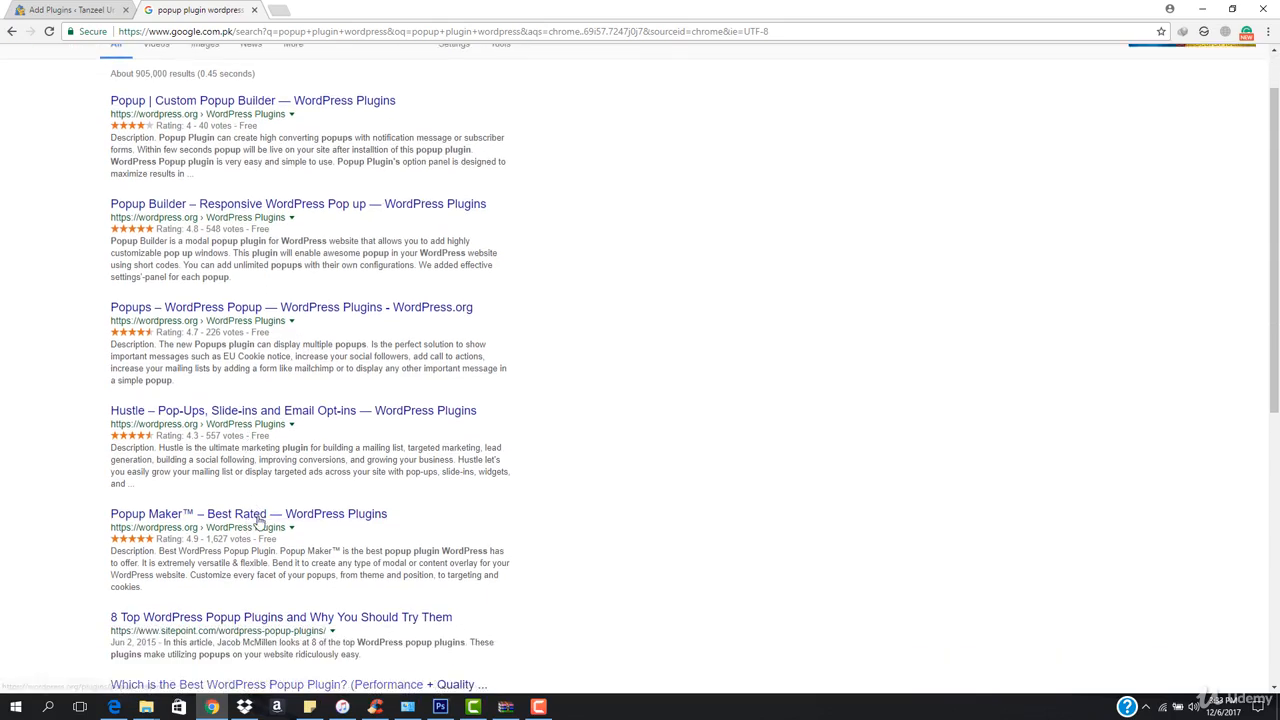
middle_click(262, 518)
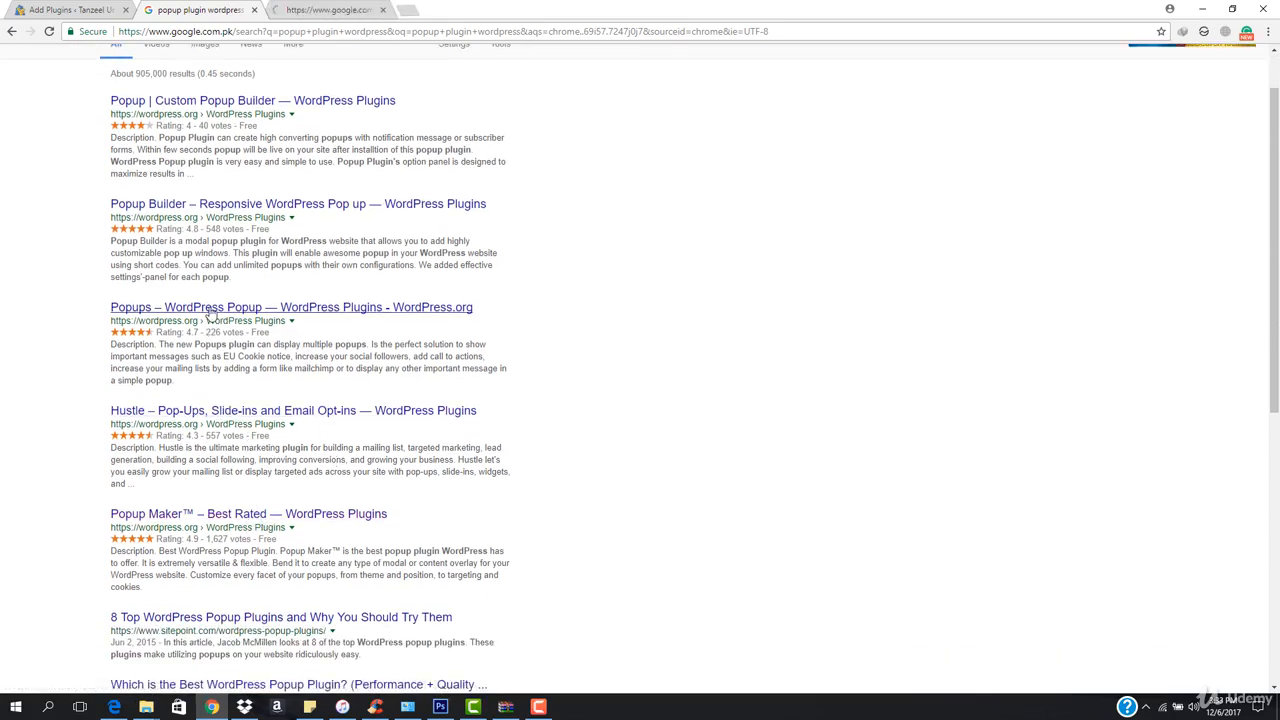
middle_click(248, 205)
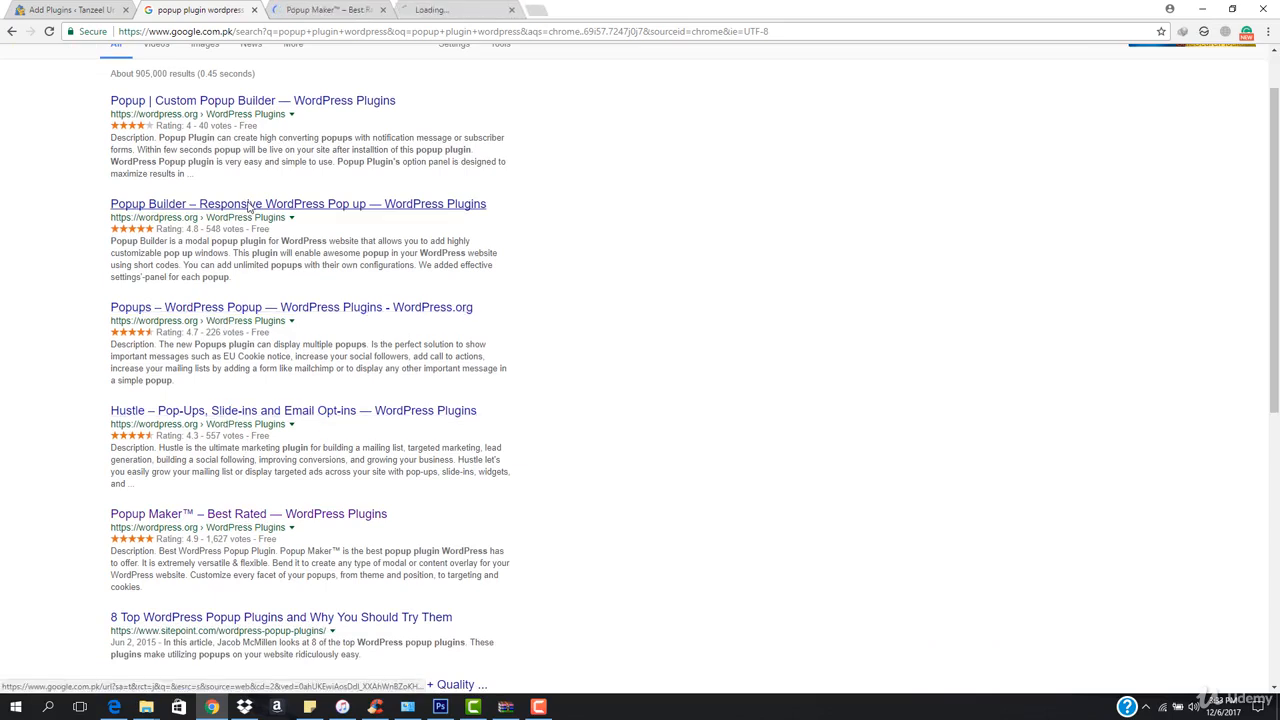
Examine the Popup Maker plugin page, including its description and the screenshots of its display settings and triggers.
left_click(343, 9)
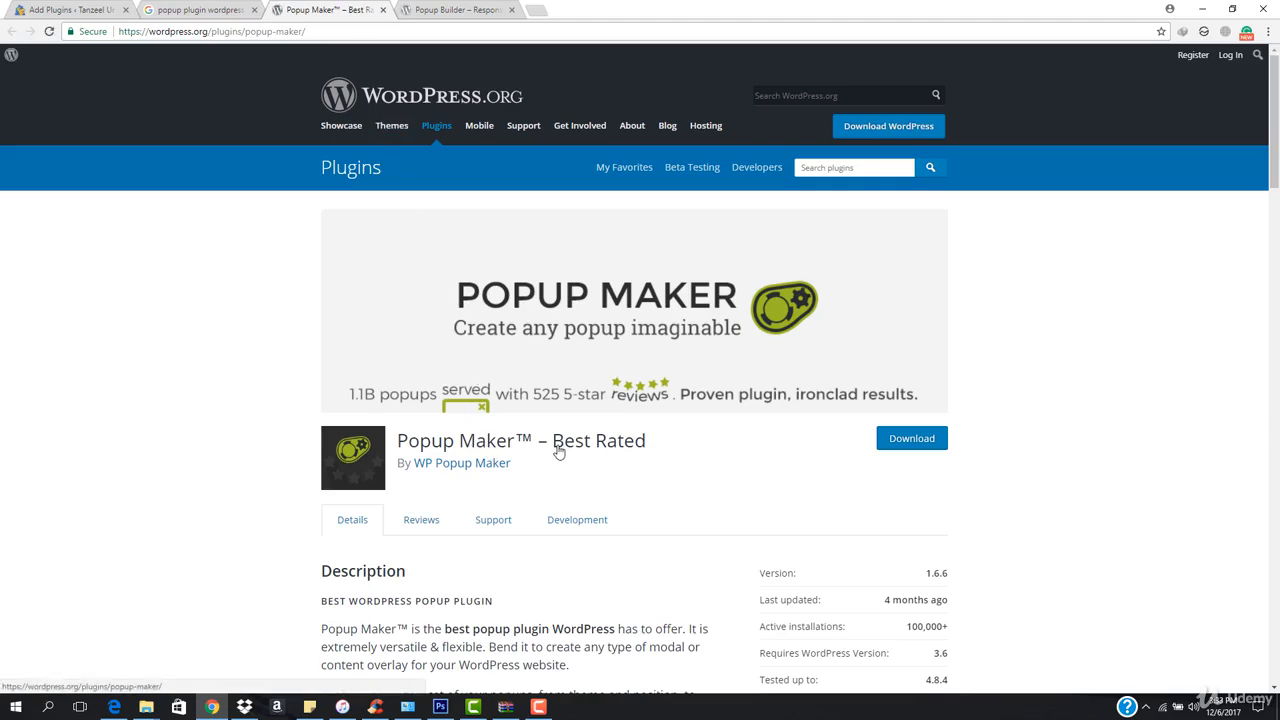
scroll(500, 474, "down", 6)
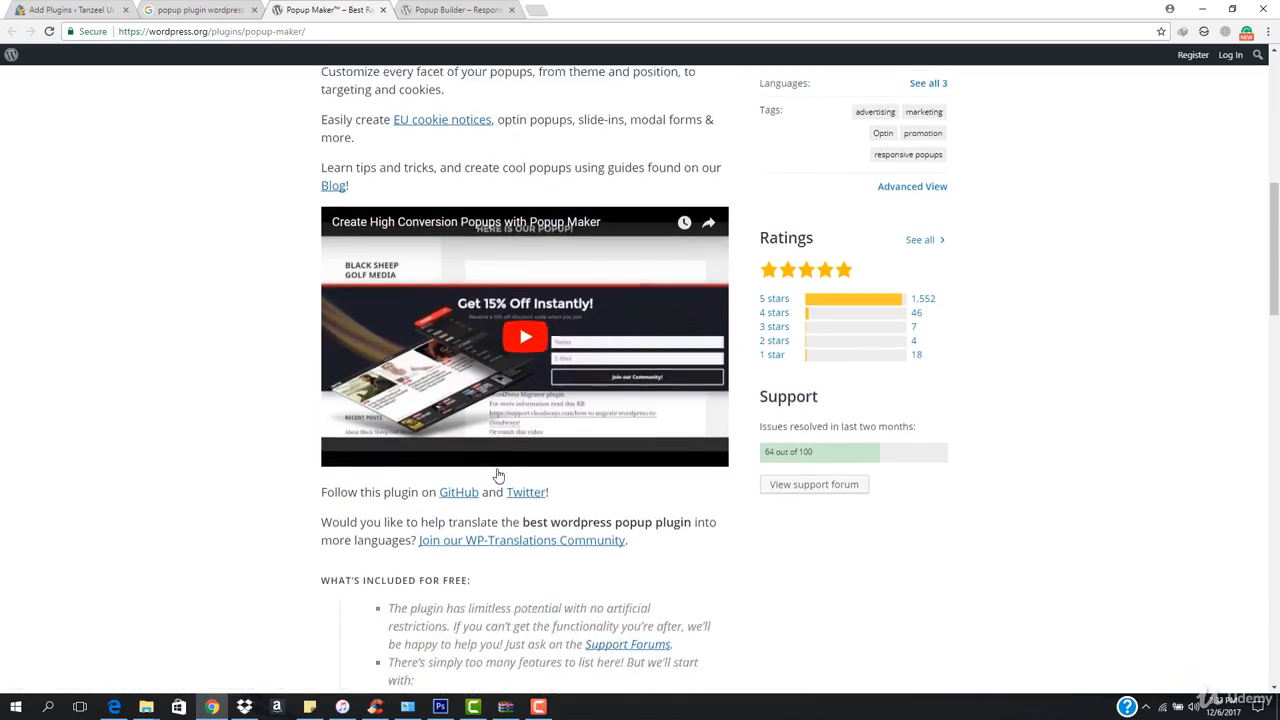
scroll(499, 475, "down", 10)
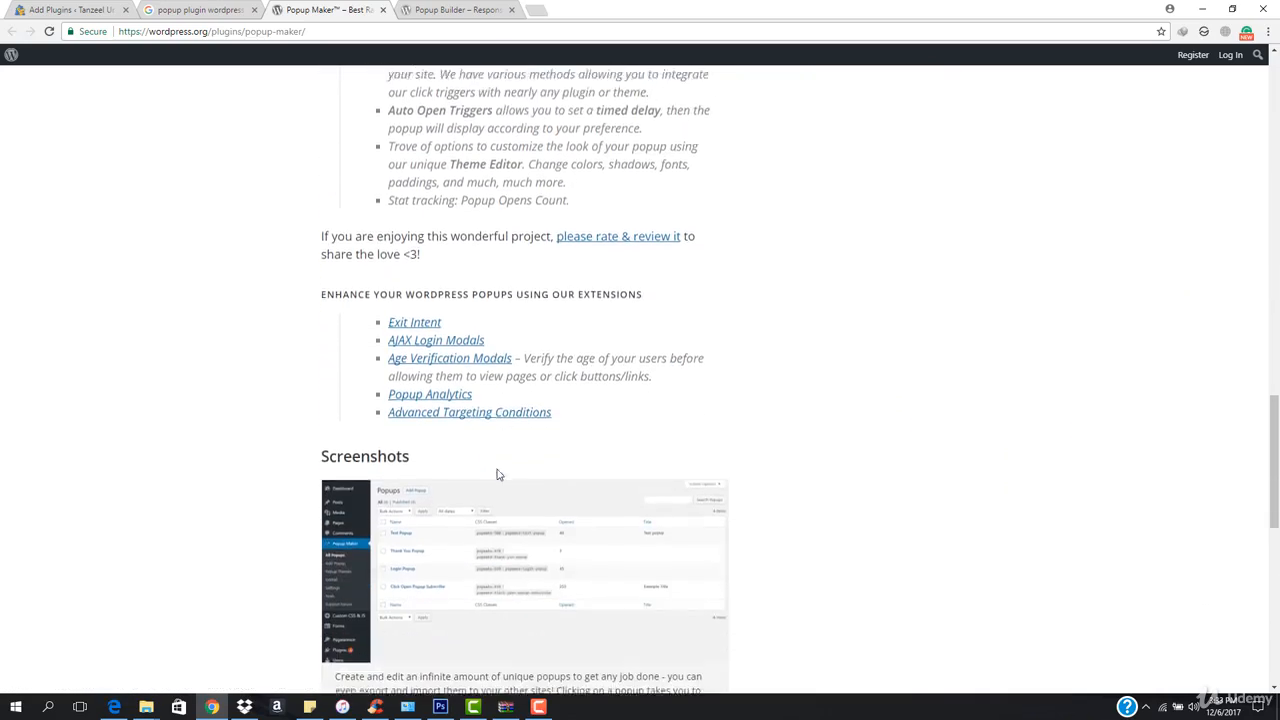
scroll(499, 475, "down", 1)
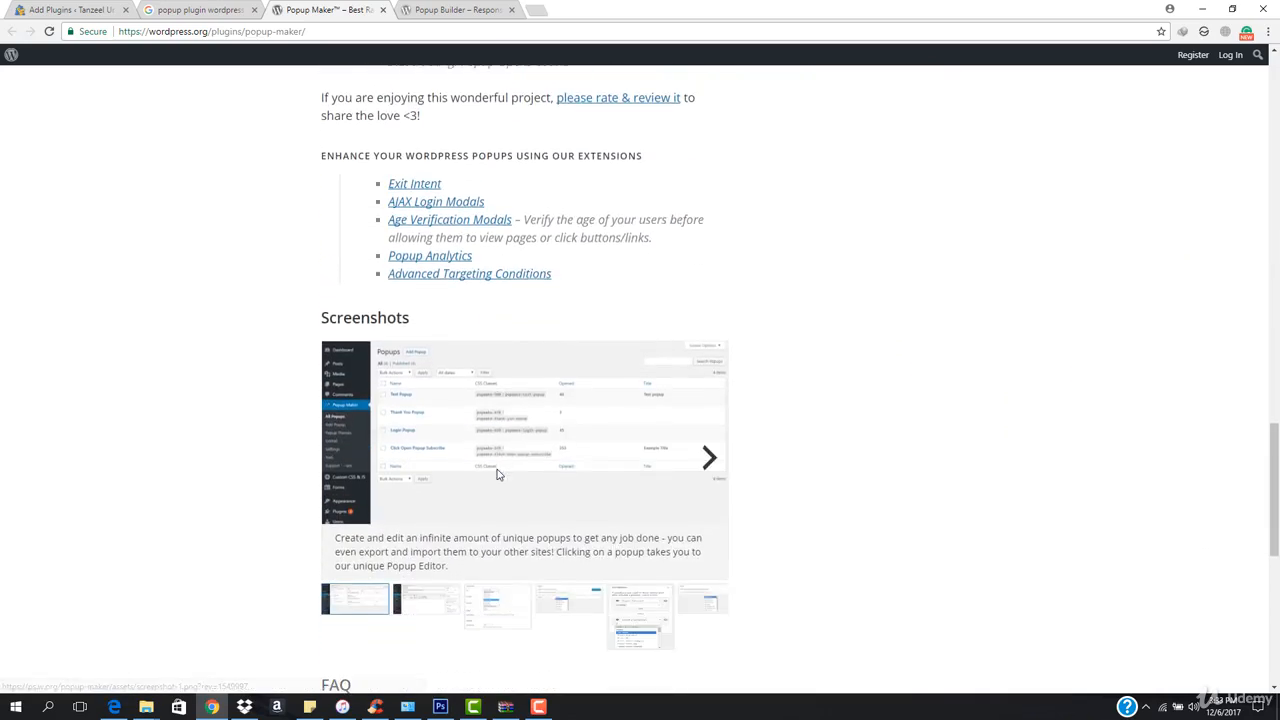
left_click(492, 601)
scroll(580, 600, "down", 1)
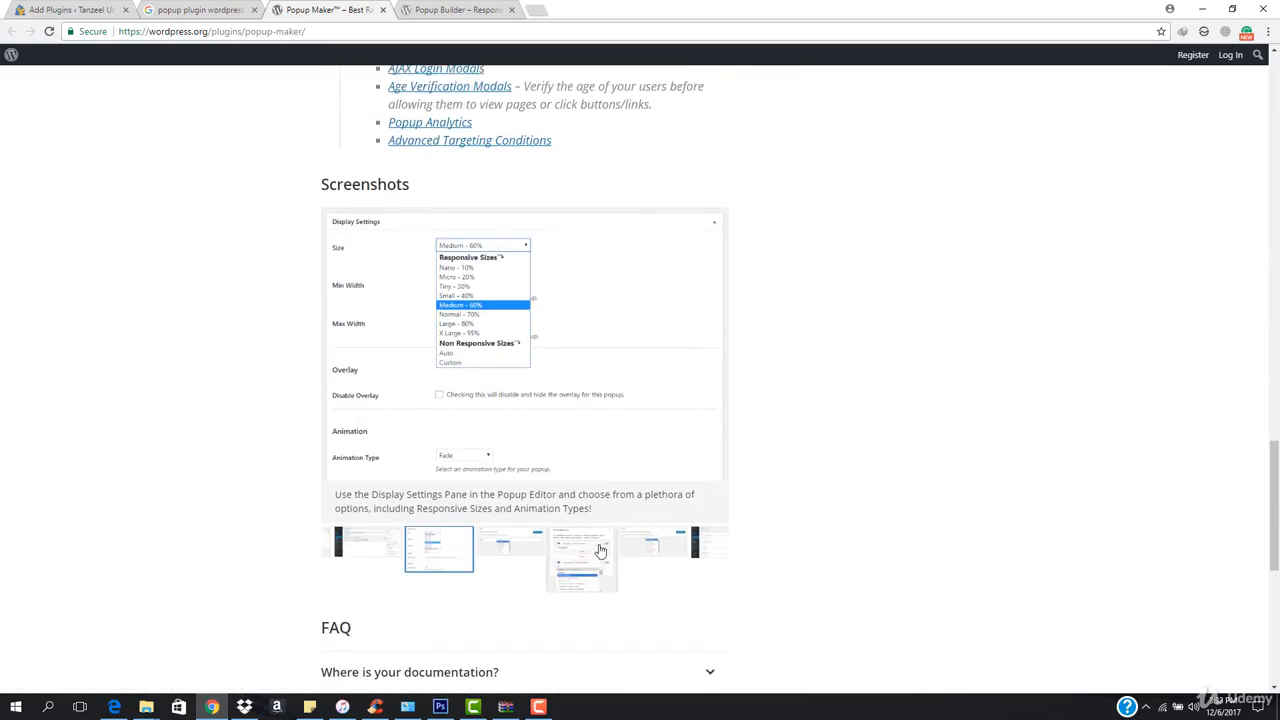
left_click(598, 550)
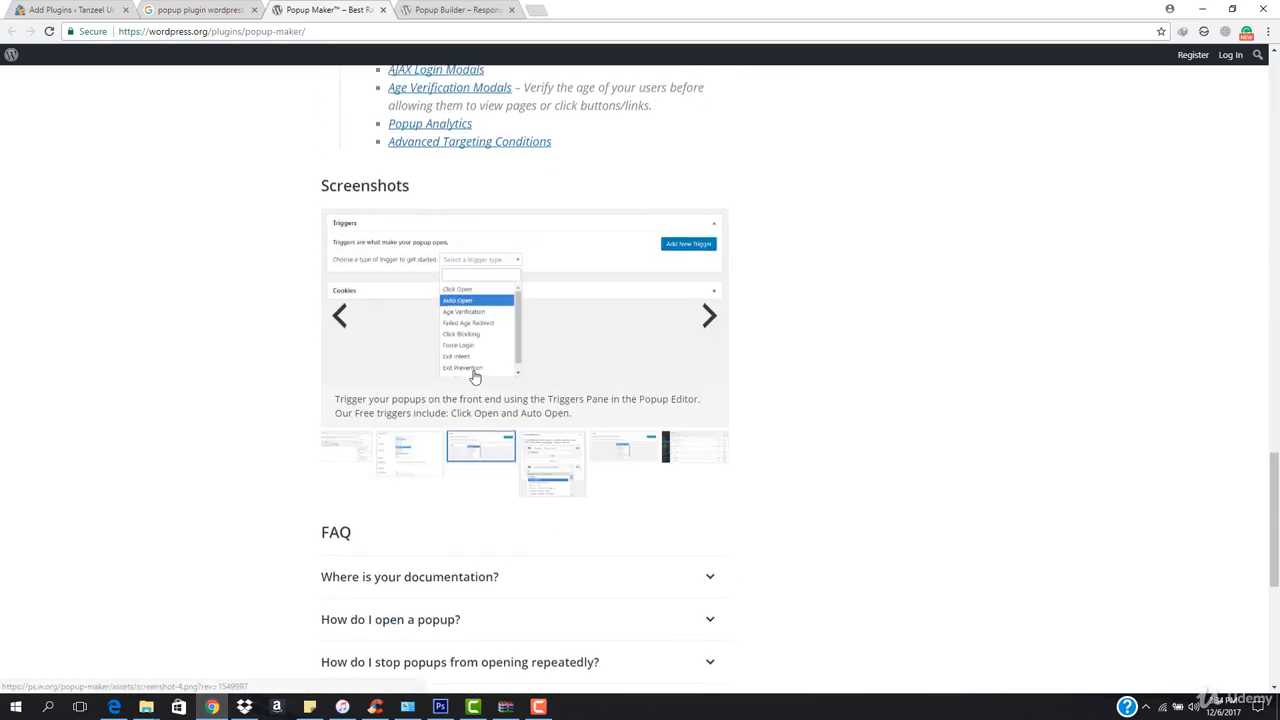
scroll(480, 368, "up", 15)
scroll(460, 358, "up", 4)
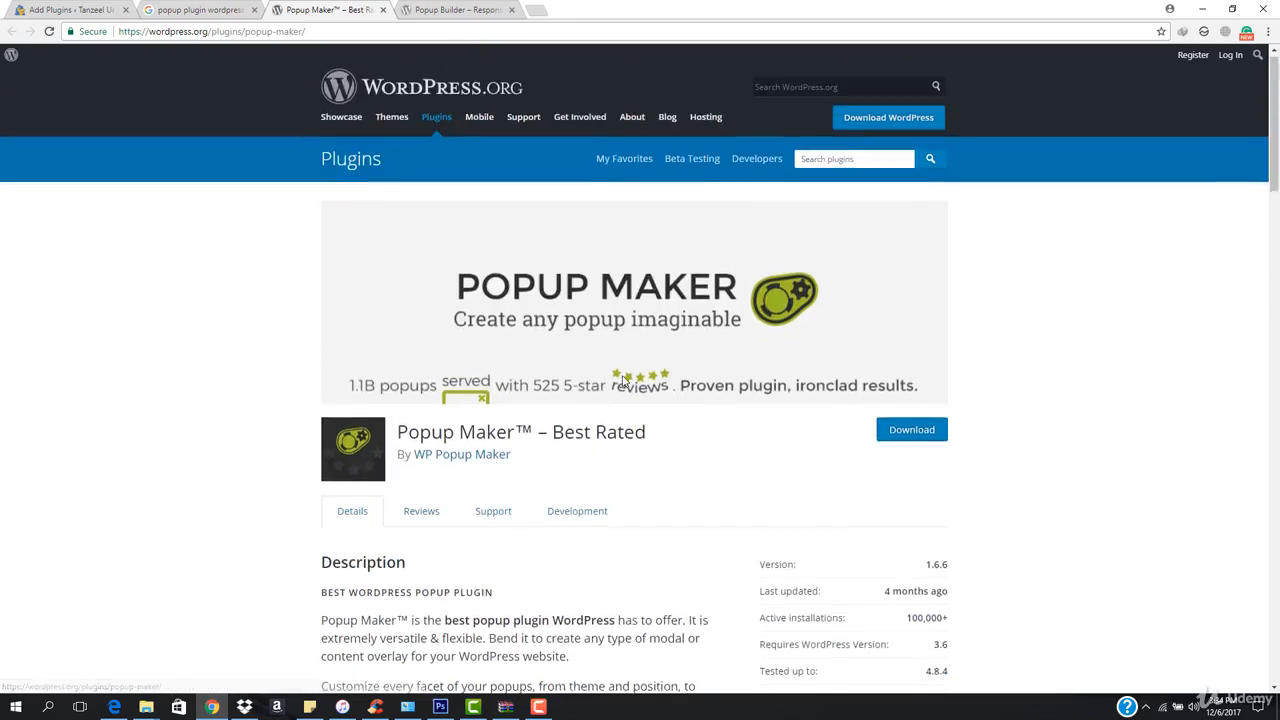
Examine the Popup Builder plugin page, briefly play its introduction video, and dismiss the video download overlay.
left_click(462, 6)
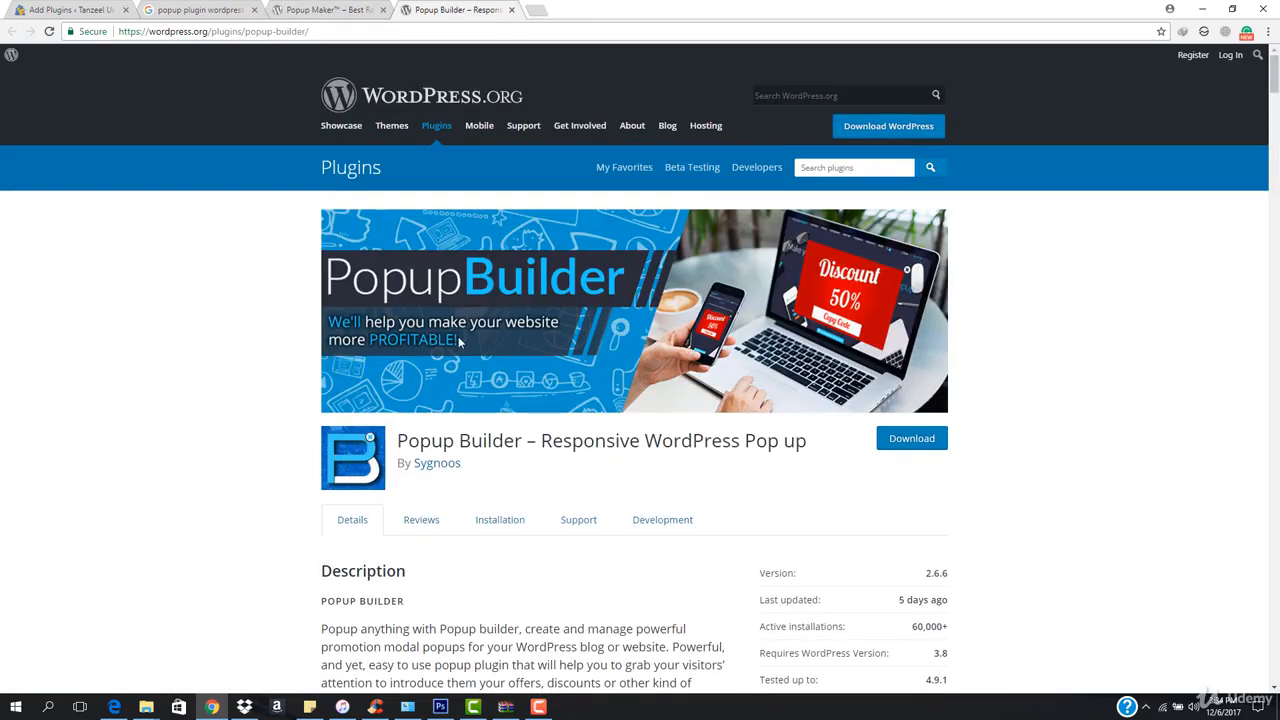
scroll(565, 385, "down", 5)
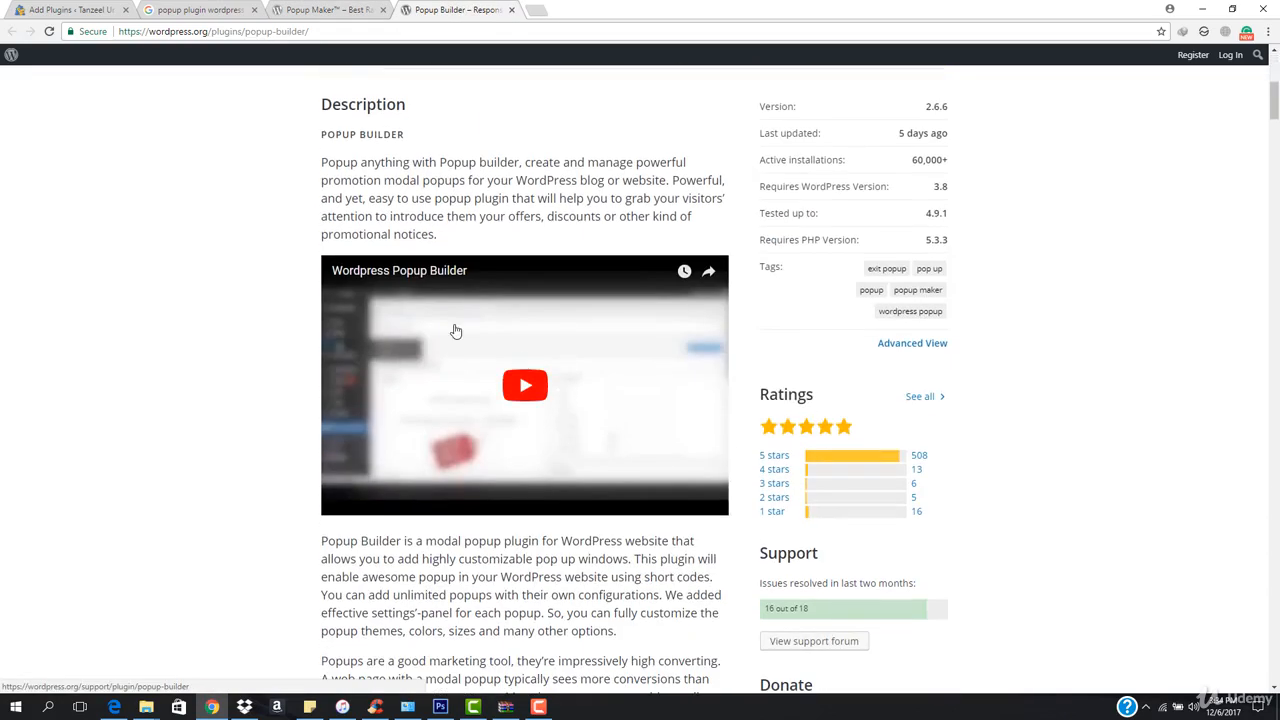
left_click(520, 393)
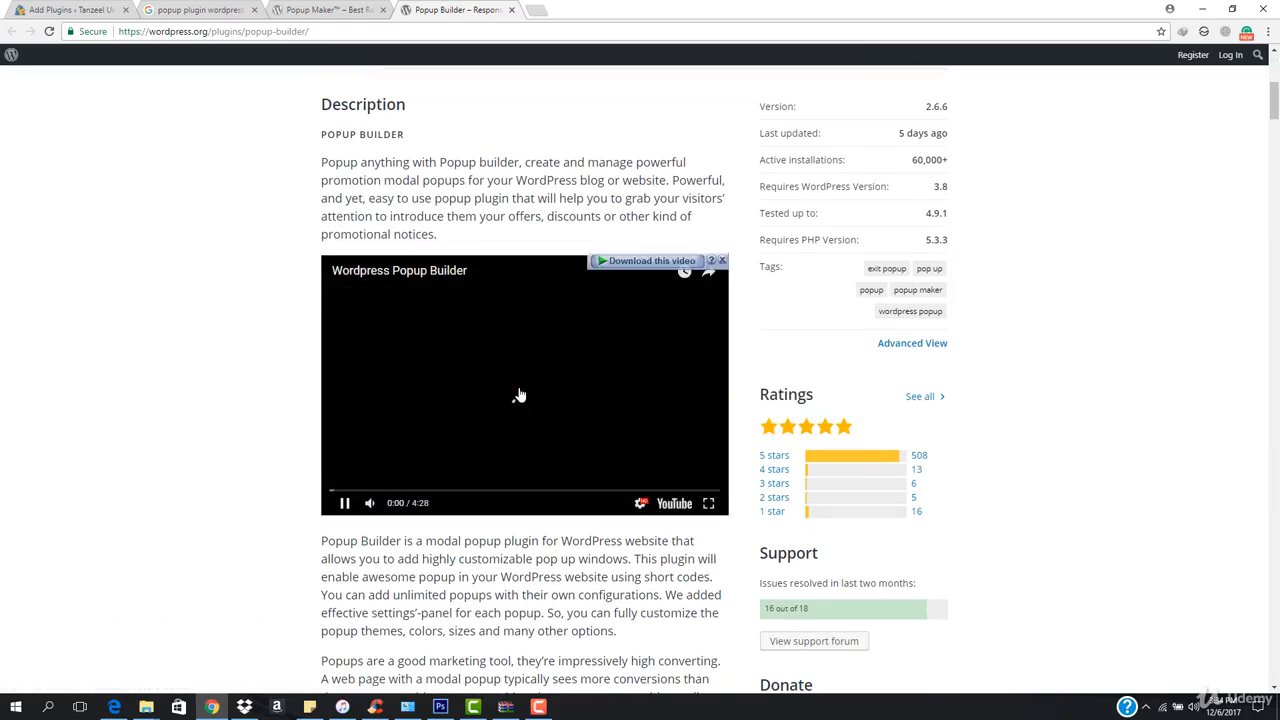
left_click(571, 382)
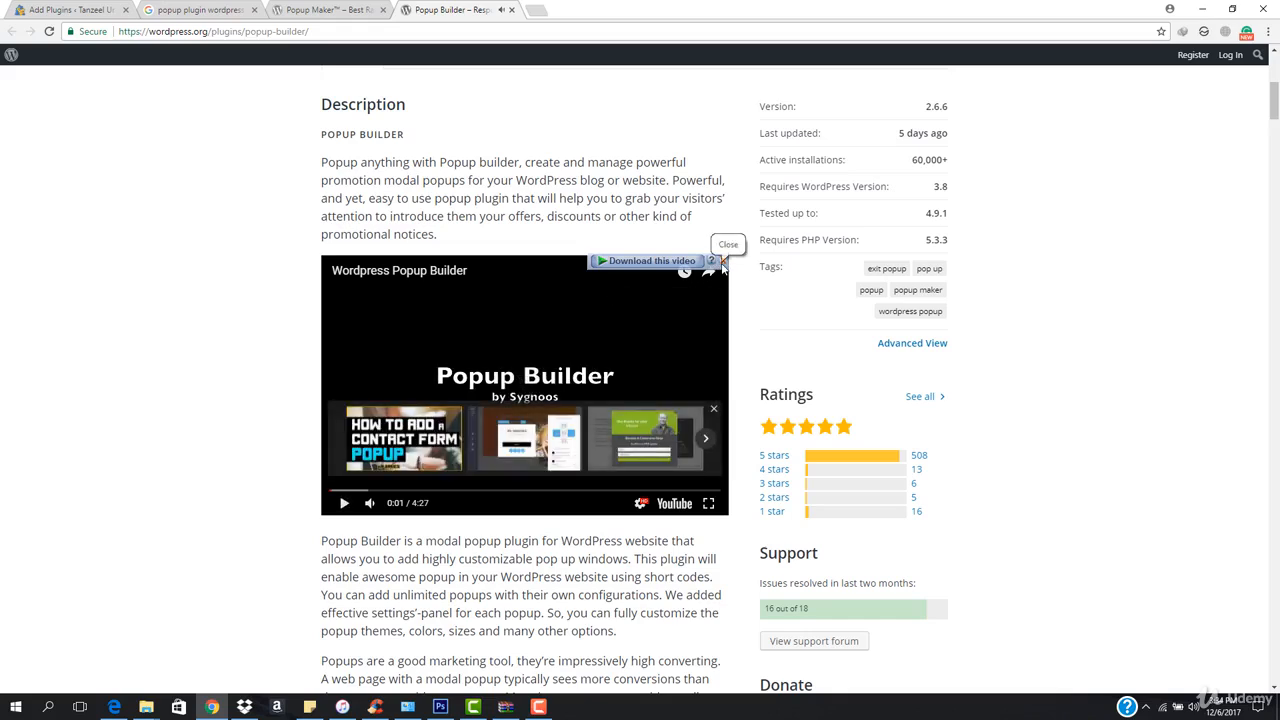
left_click(722, 266)
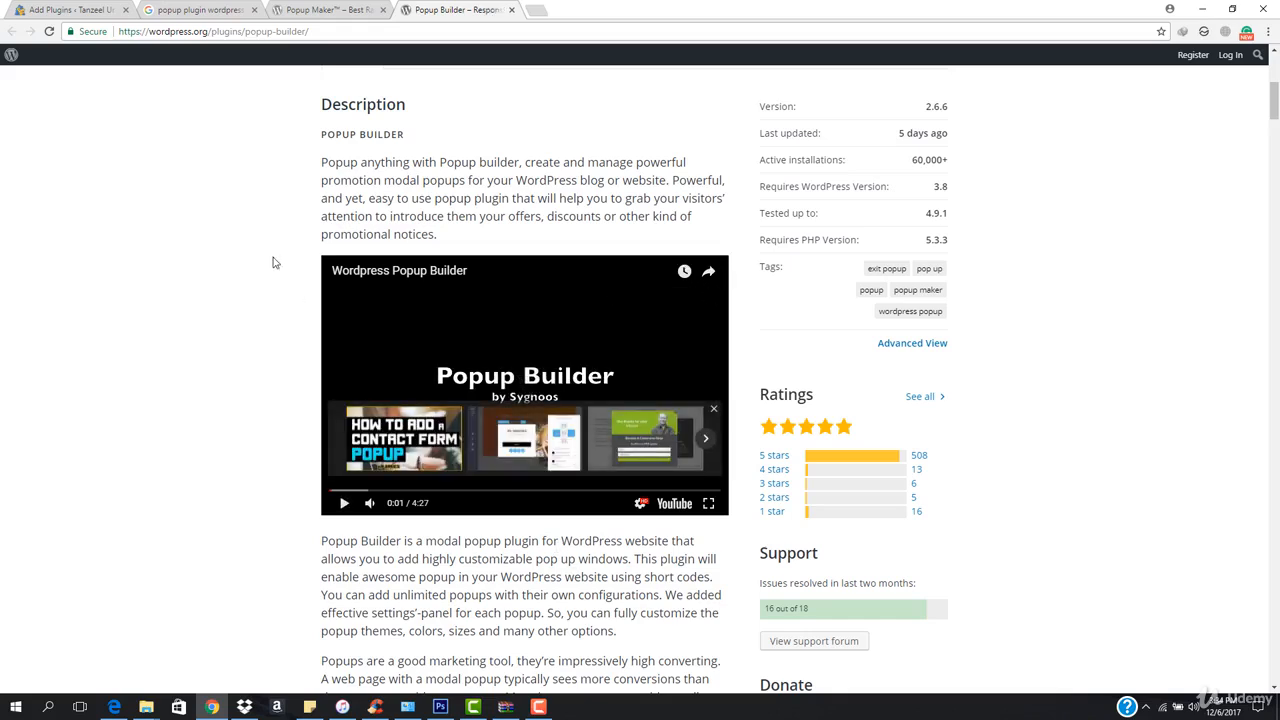
Return to the site's Add Plugins page, search for "popup" and install the Popup Maker plugin.
left_click(322, 10)
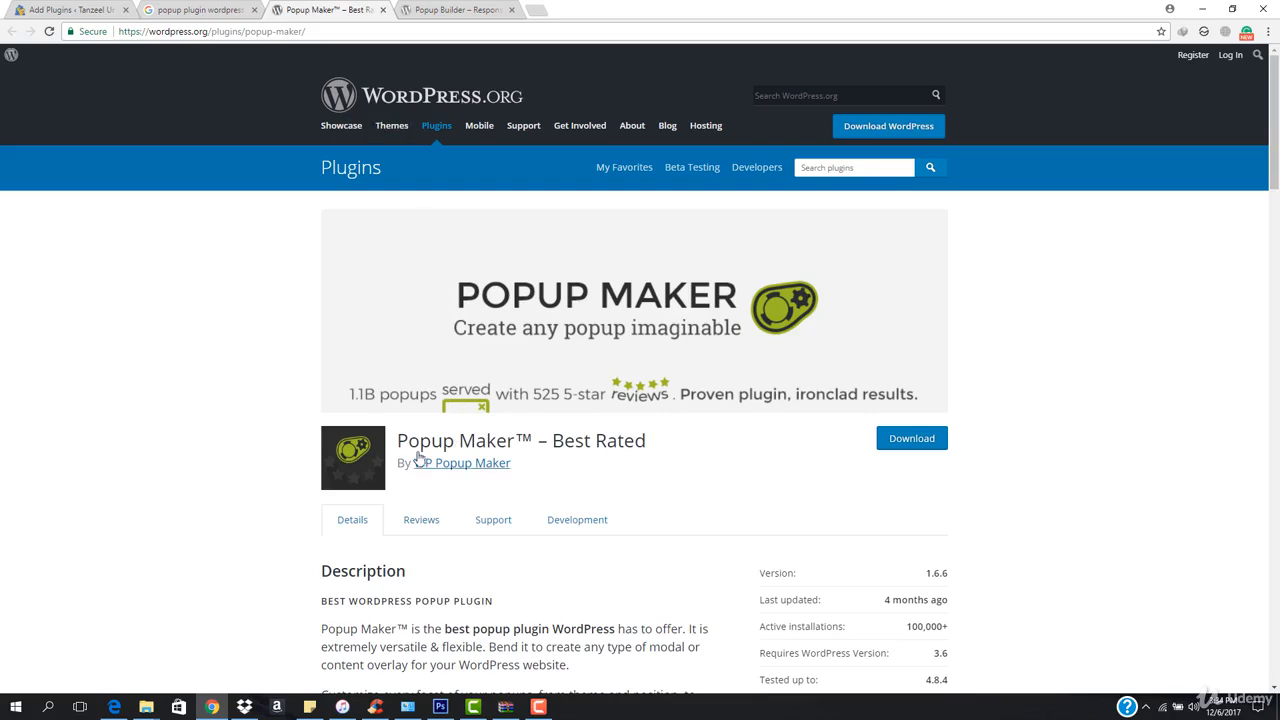
left_click(50, 9)
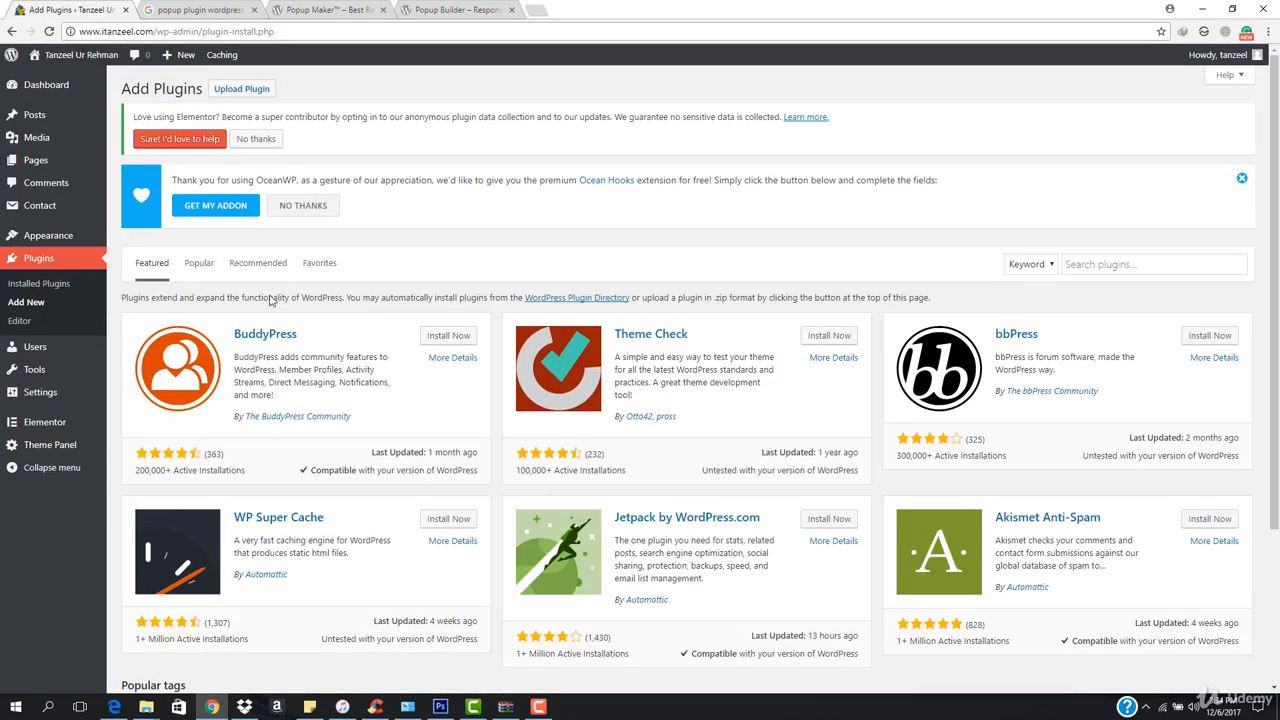
left_click(1090, 265)
type("popup")
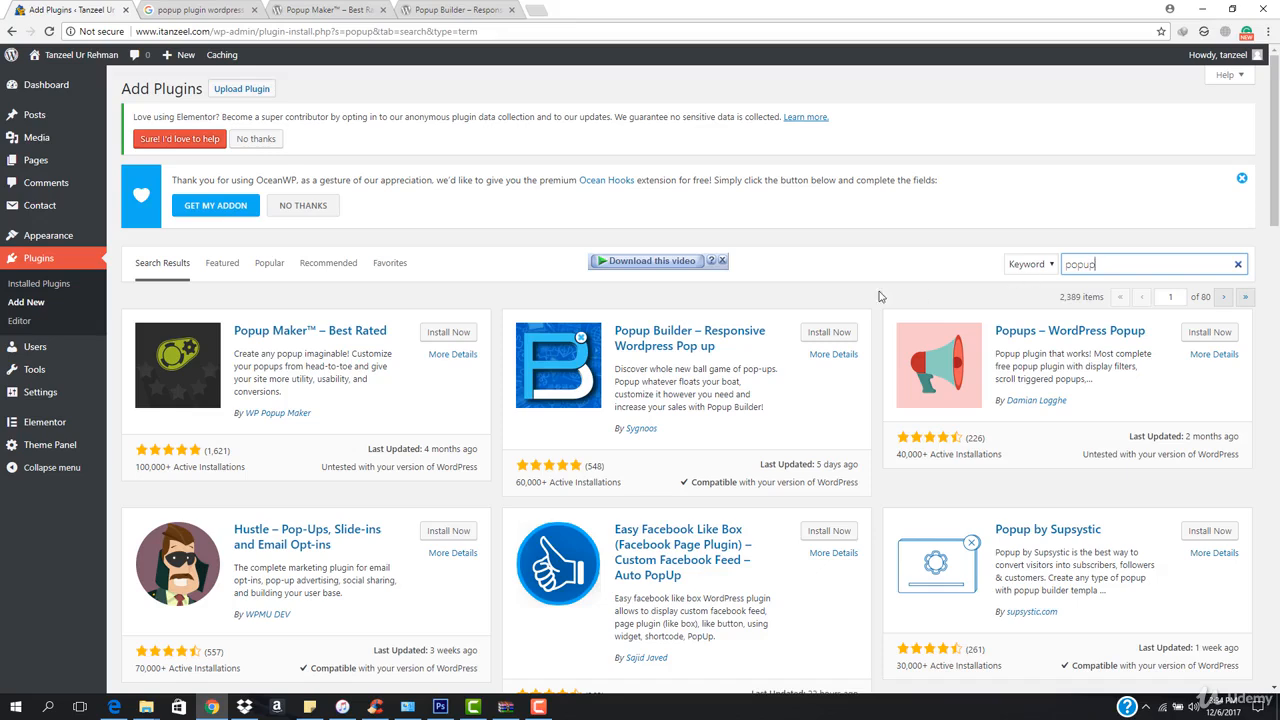
left_click(437, 335)
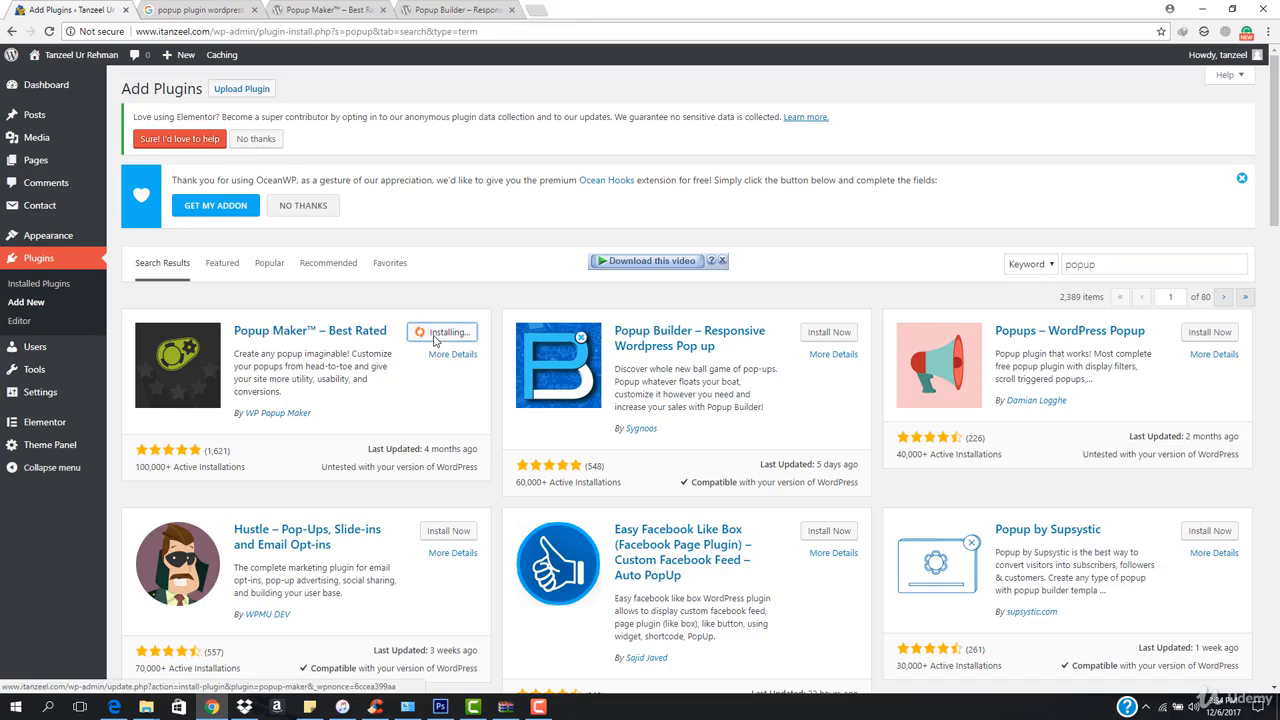
left_click(538, 707)
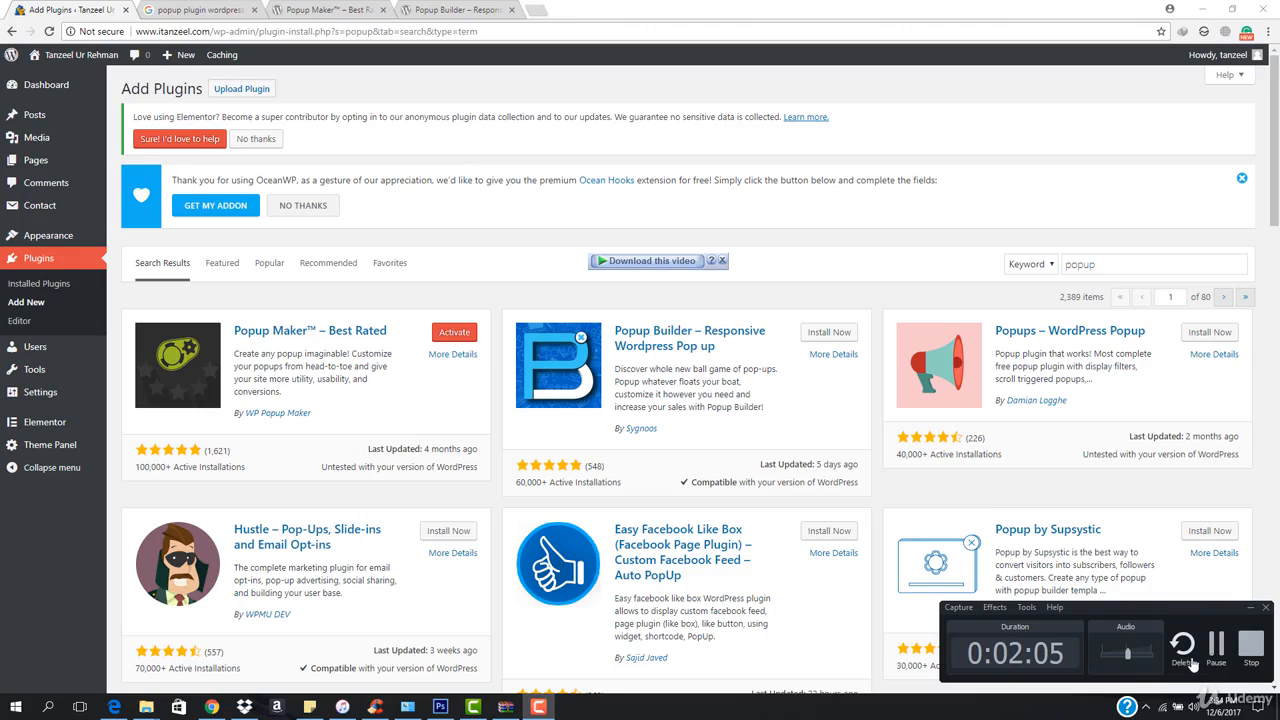
Activate the Popup Maker plugin and close the other open browser tabs.
left_click(1217, 650)
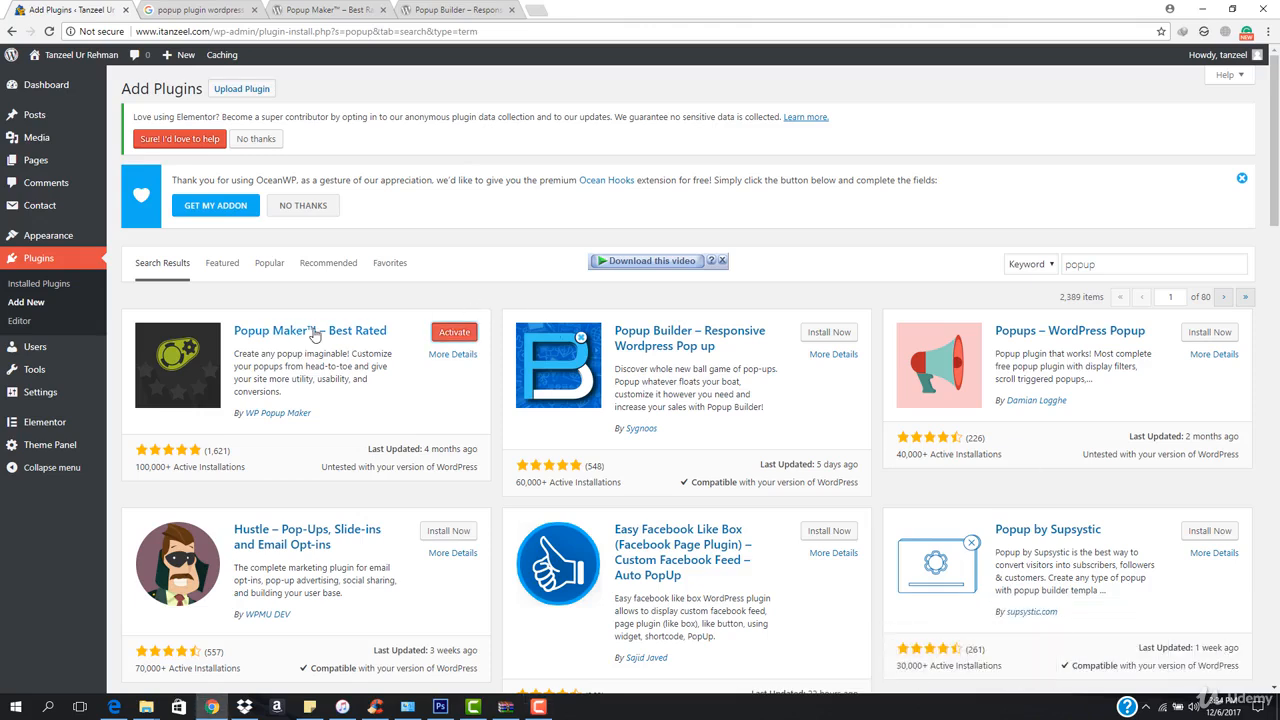
left_click(446, 338)
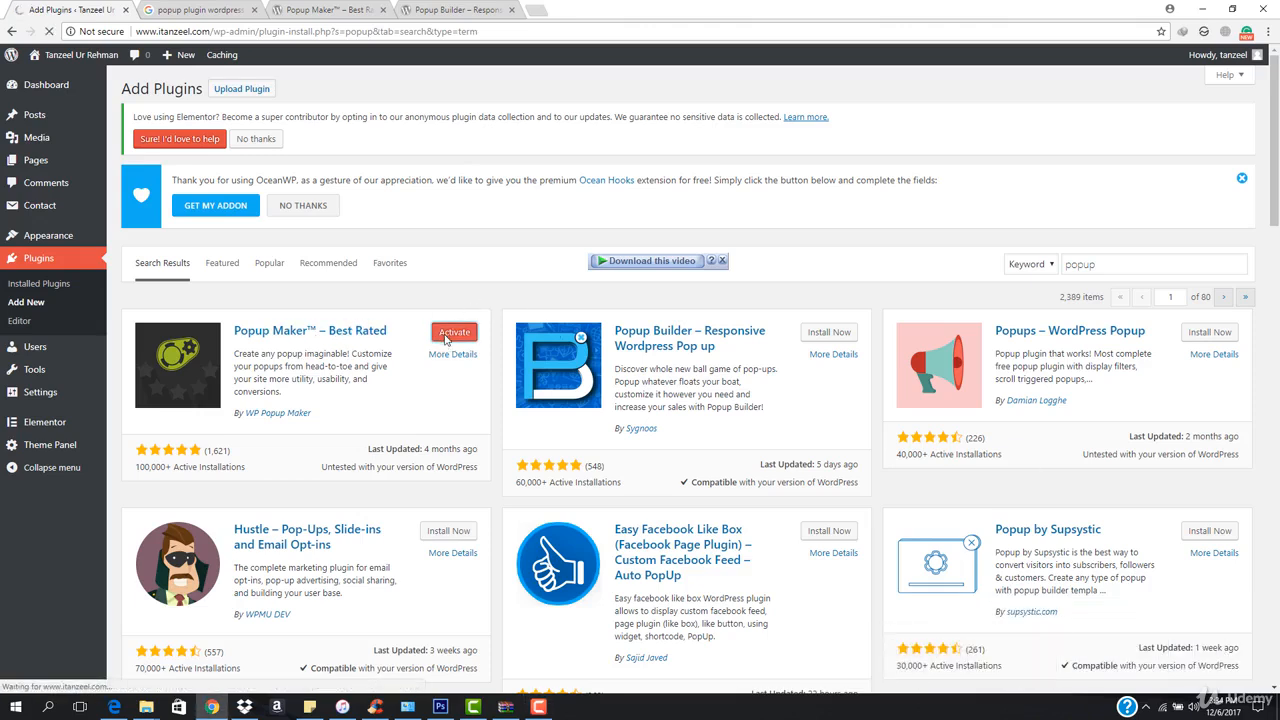
left_click(255, 10)
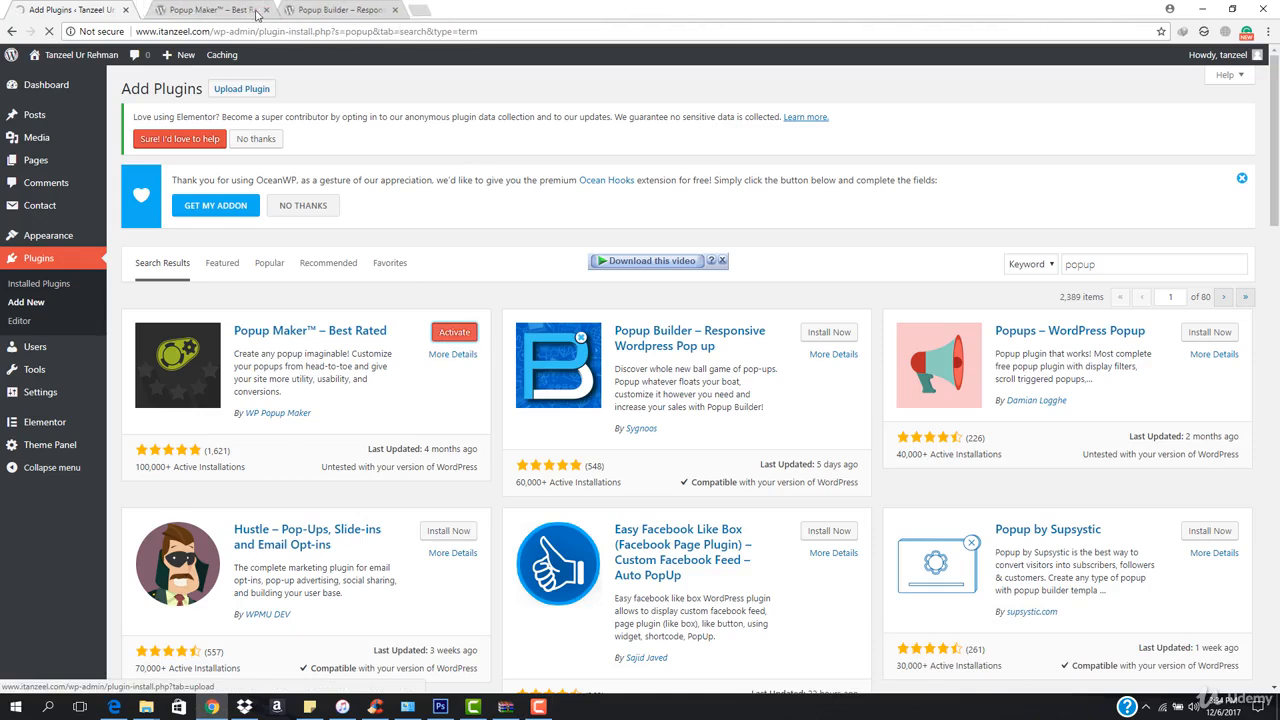
left_click(255, 10)
left_click(255, 10)
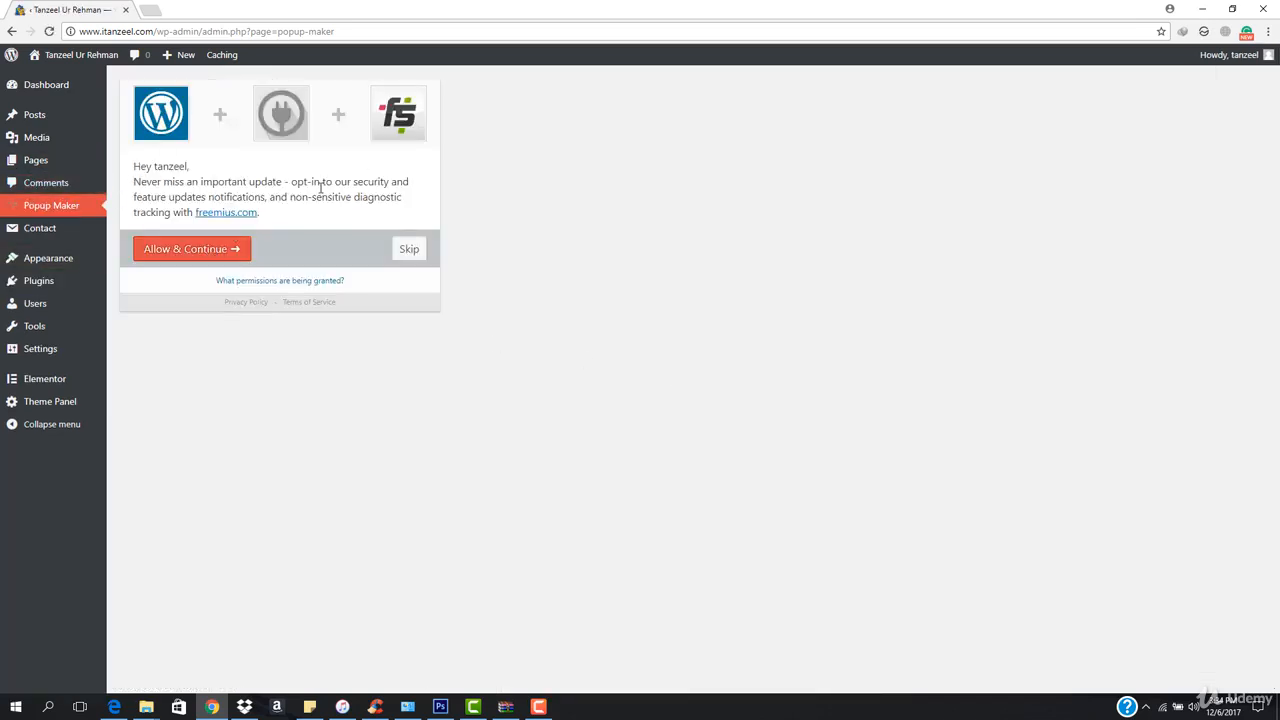
Skip the Popup Maker notification opt-in and create a new popup named "Hire me popup".
left_click(407, 251)
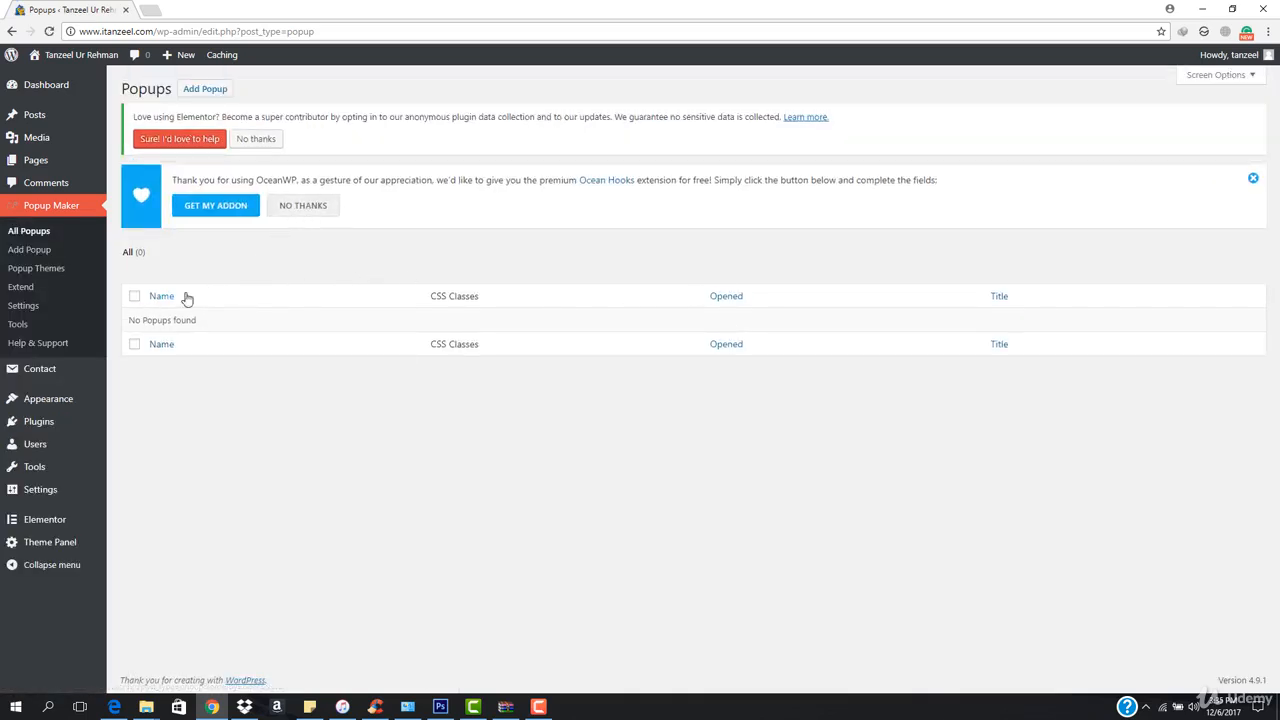
left_click(214, 94)
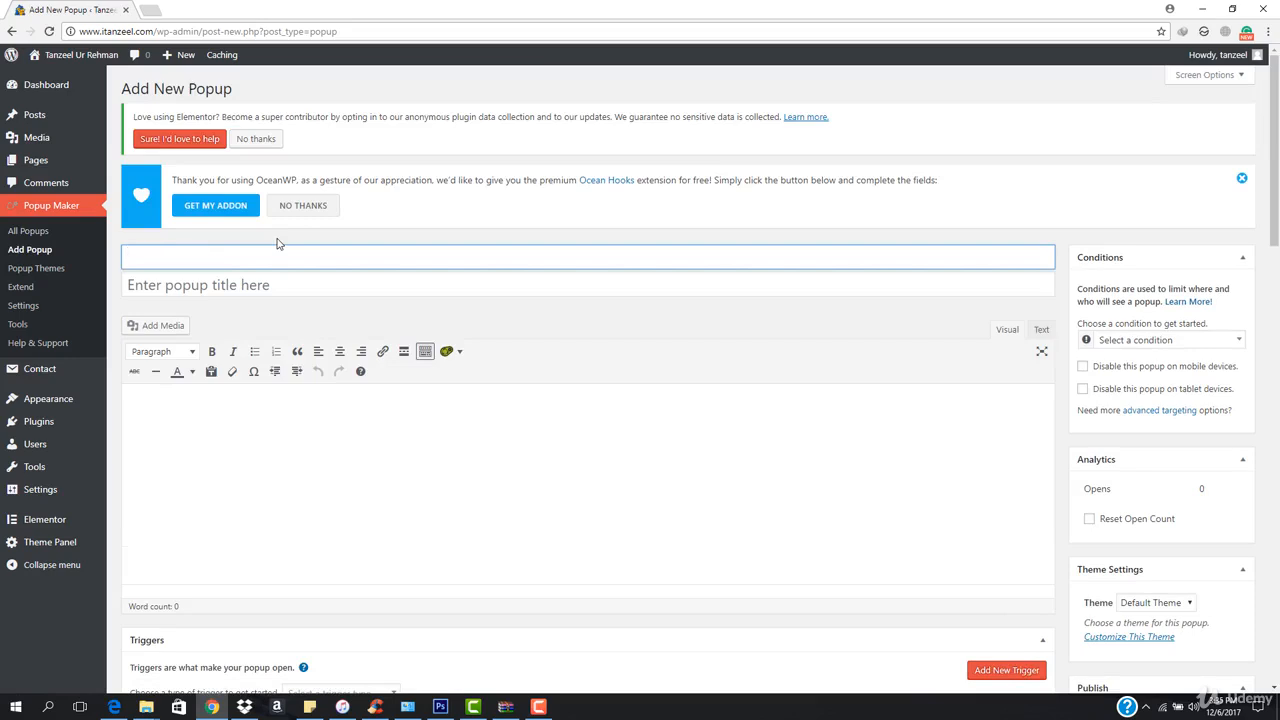
type("Hire")
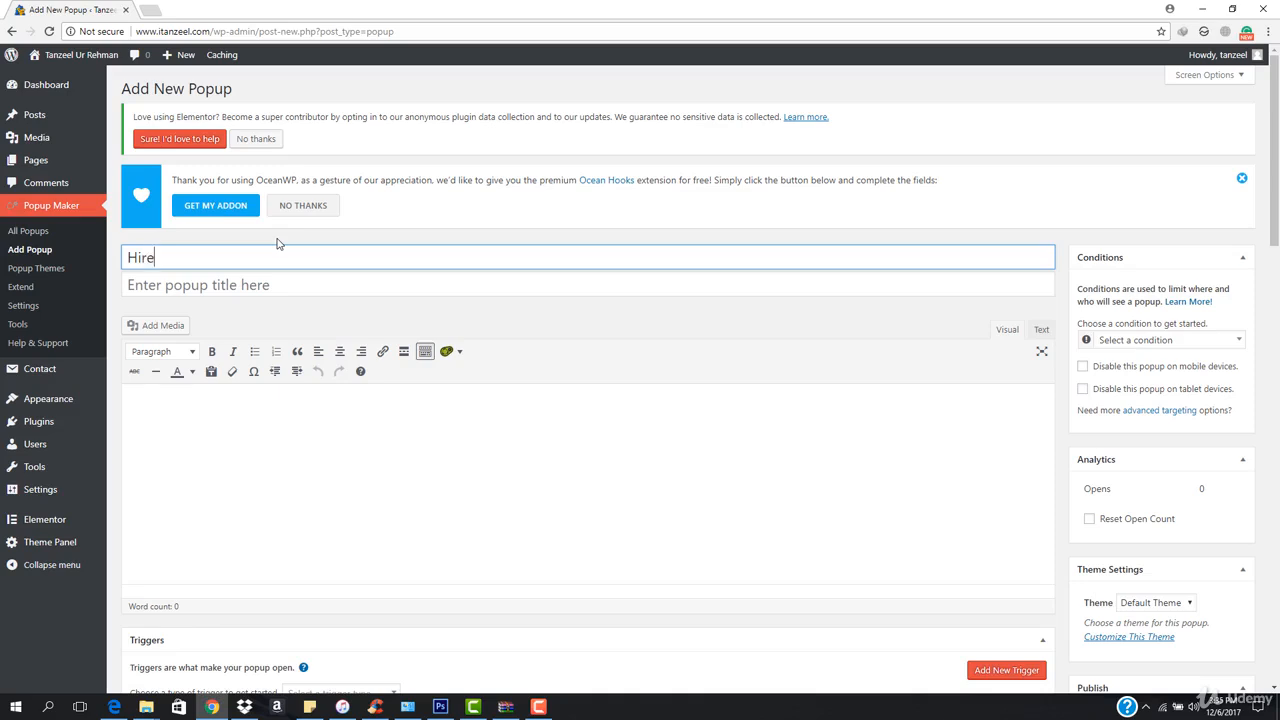
type(" me popup")
left_click(276, 566)
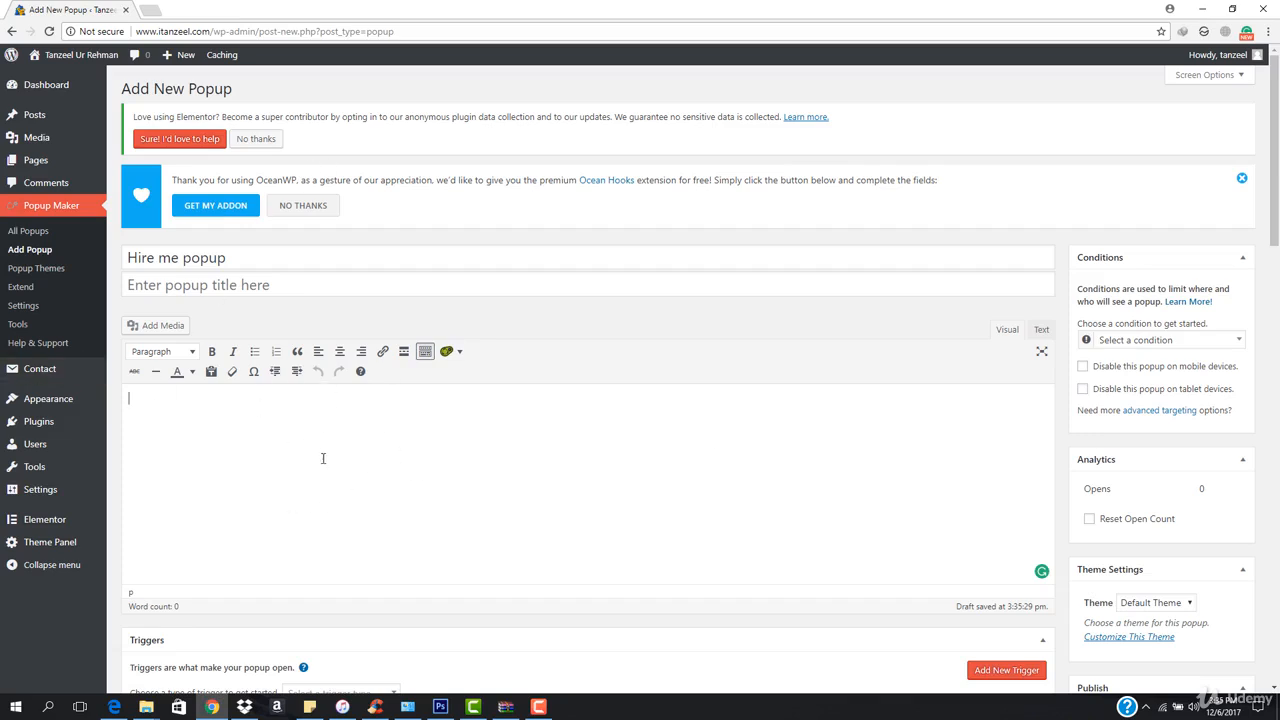
Copy the hire me form's shortcode from the Contact Forms list in a new tab and paste it into the popup content.
mouse_move(40, 369)
right_click(133, 370)
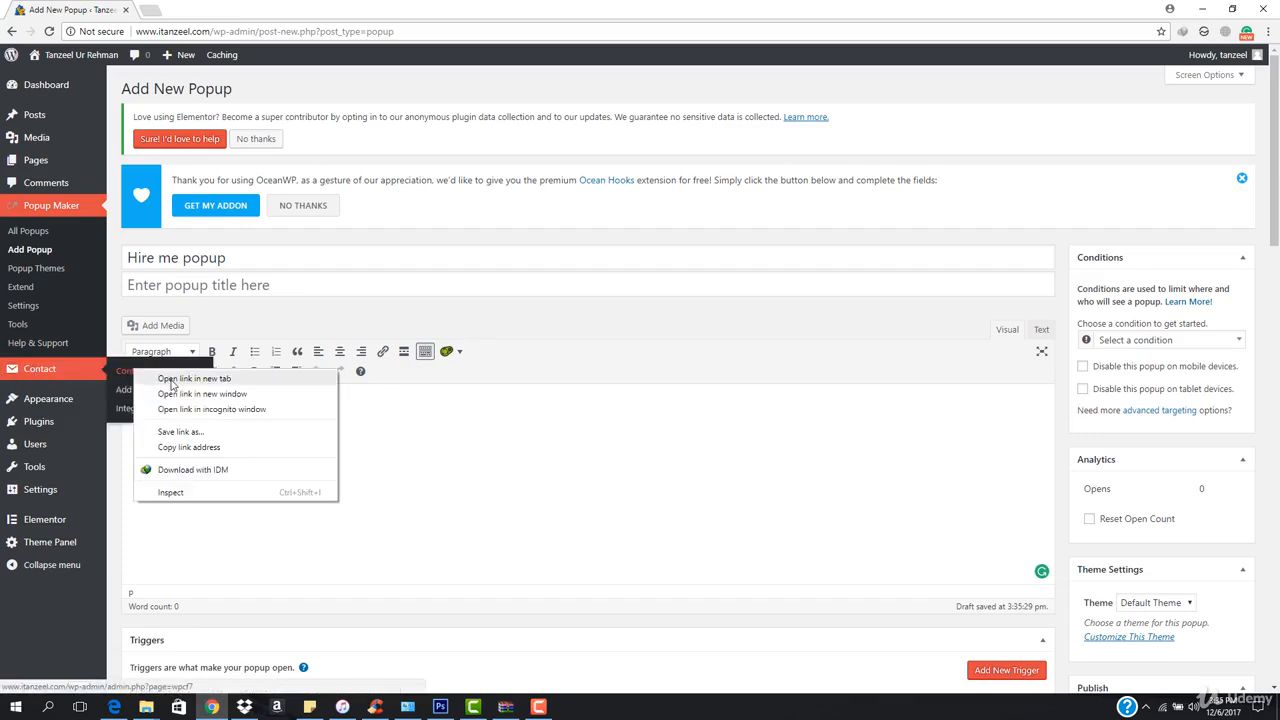
left_click(193, 379)
left_click(207, 9)
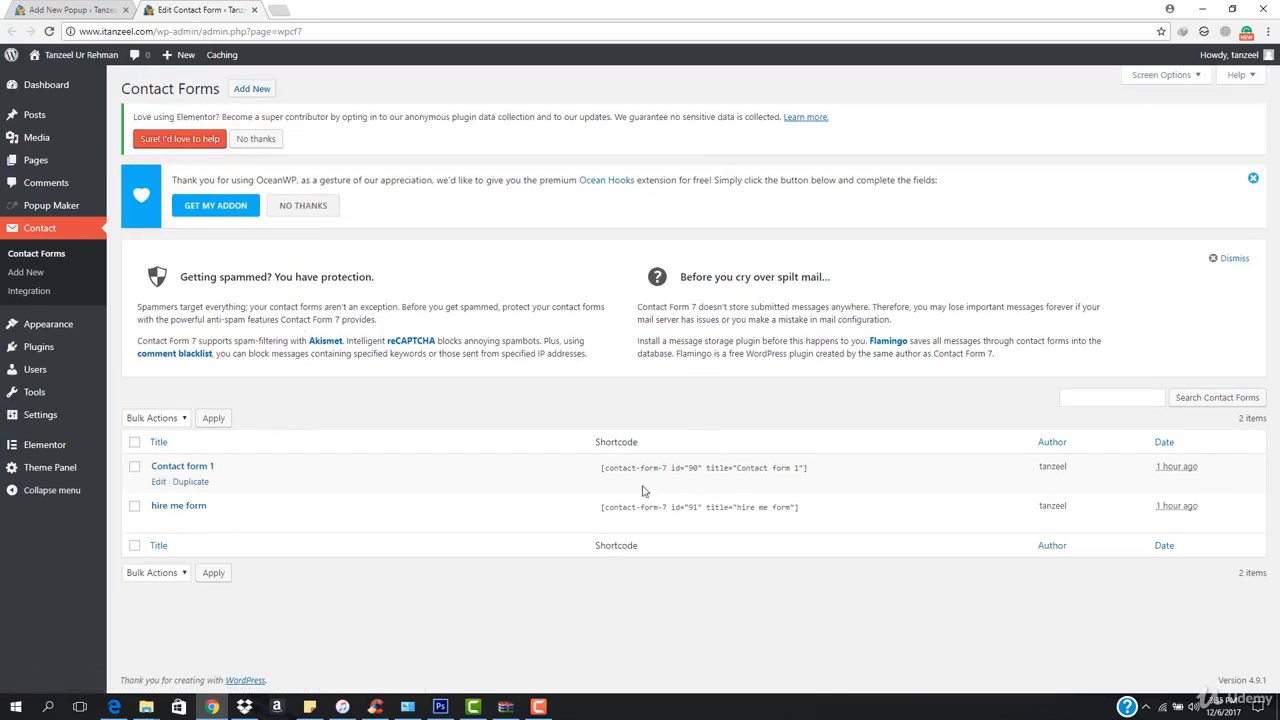
left_click(649, 516)
key("ctrl+c")
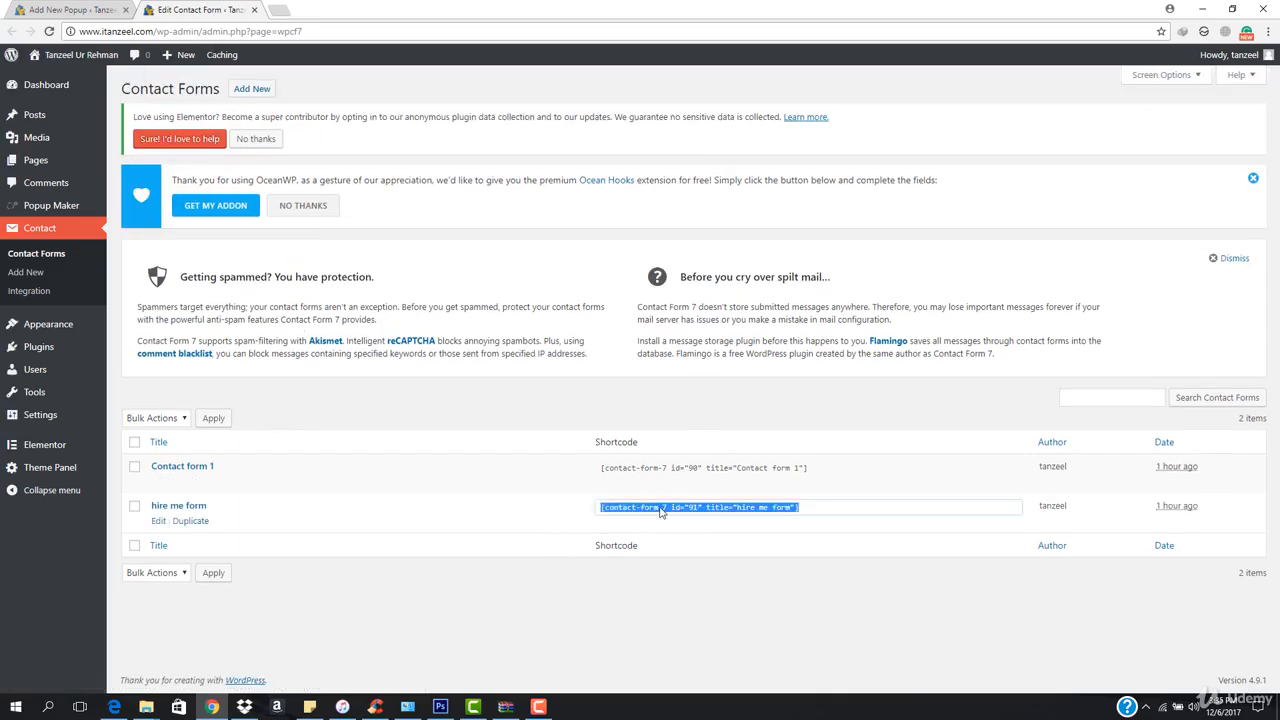
left_click(95, 10)
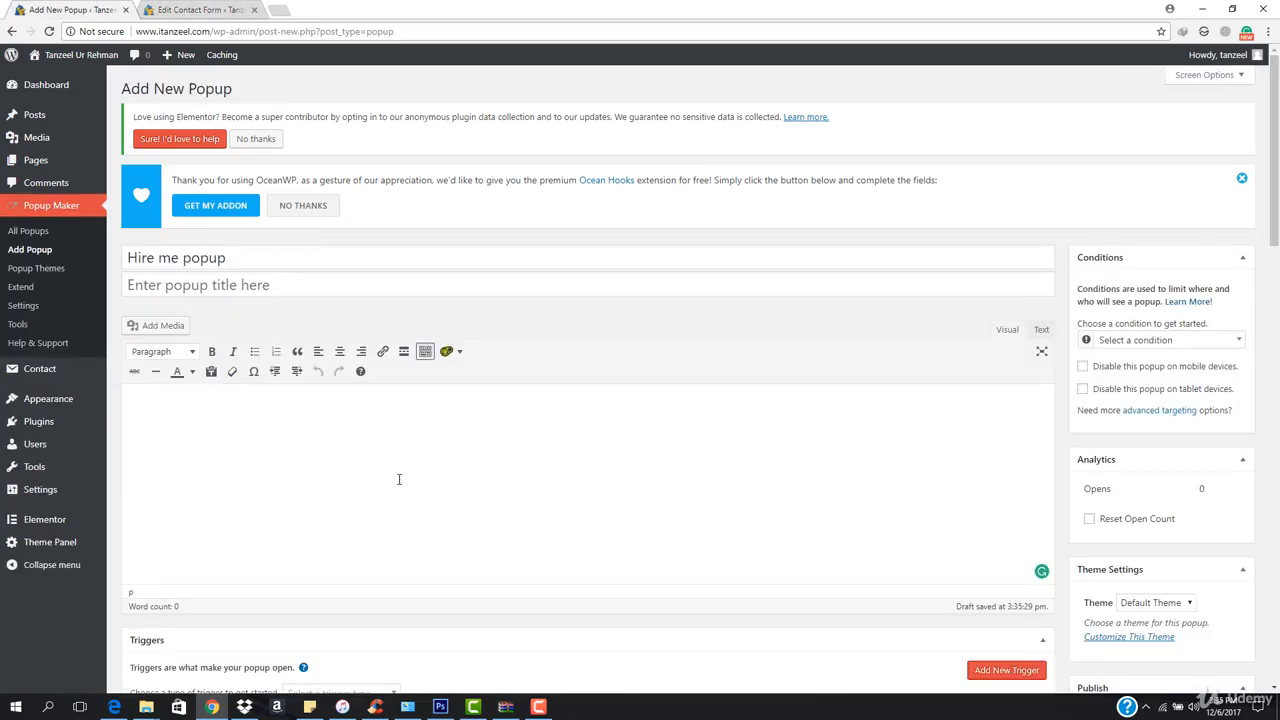
key("ctrl+v")
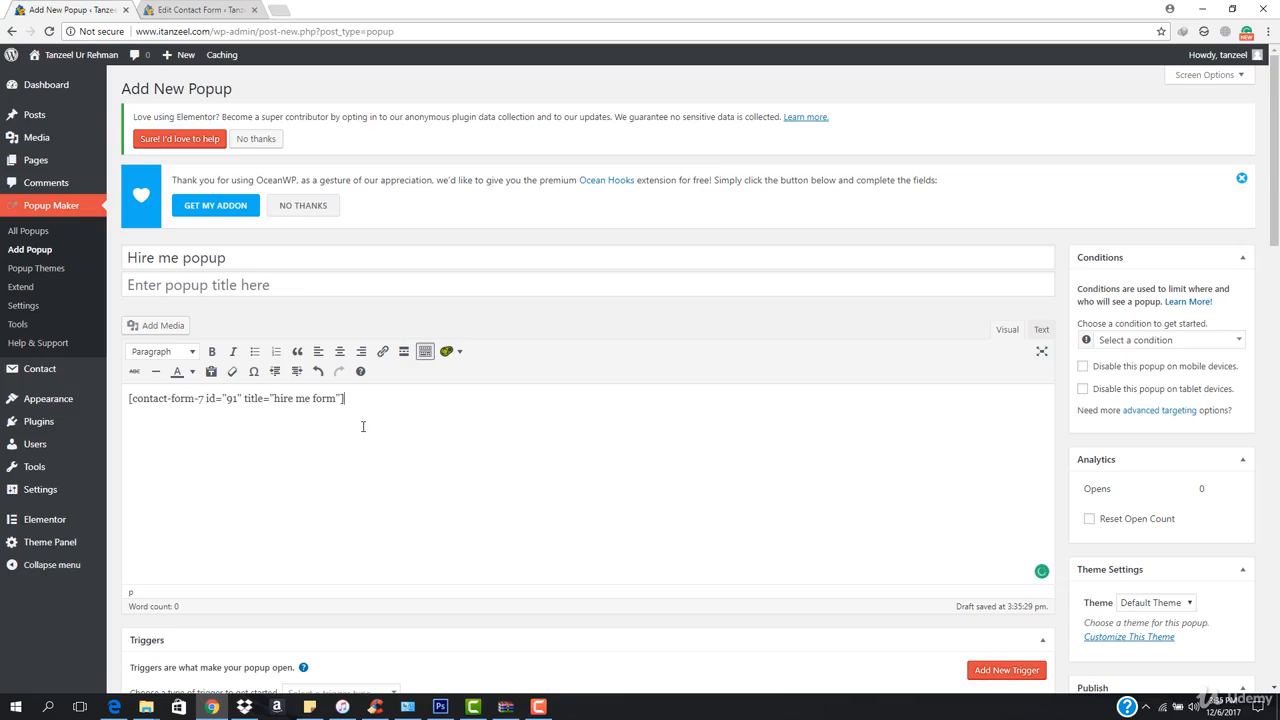
Replace the popup's content with the text "hello world".
key("ctrl+a")
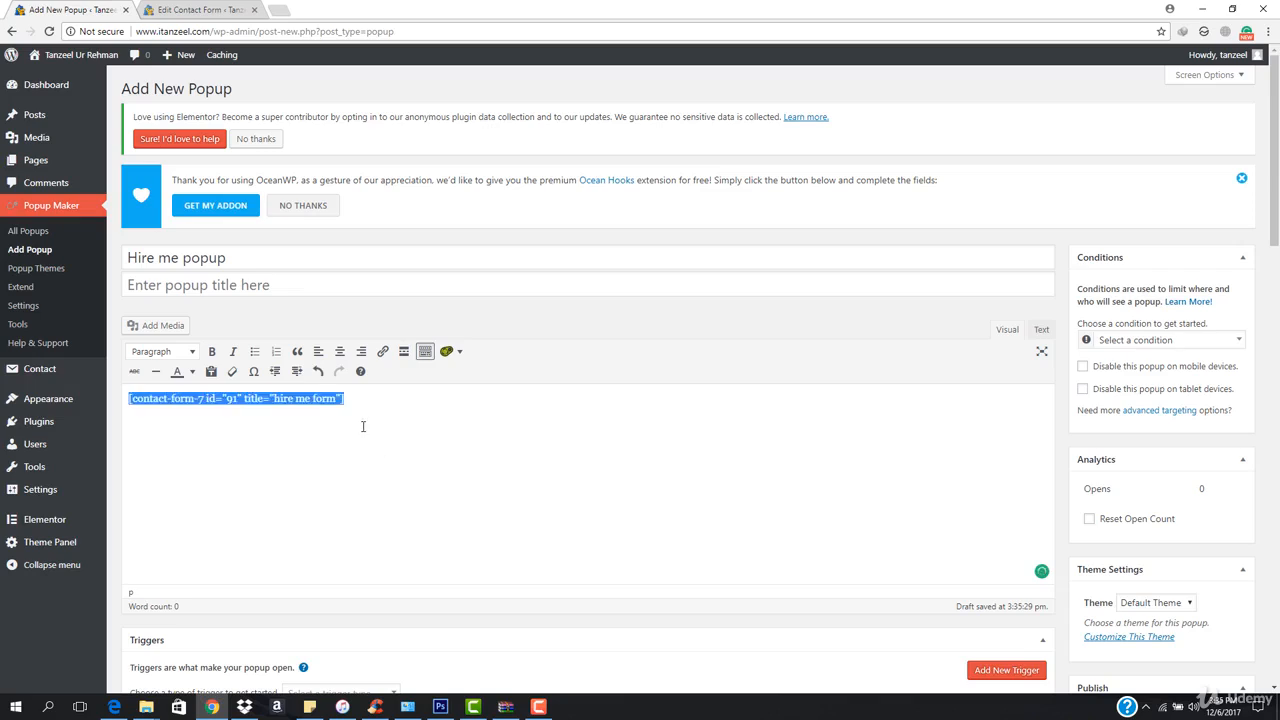
scroll(363, 426, "down", 2)
type("hee")
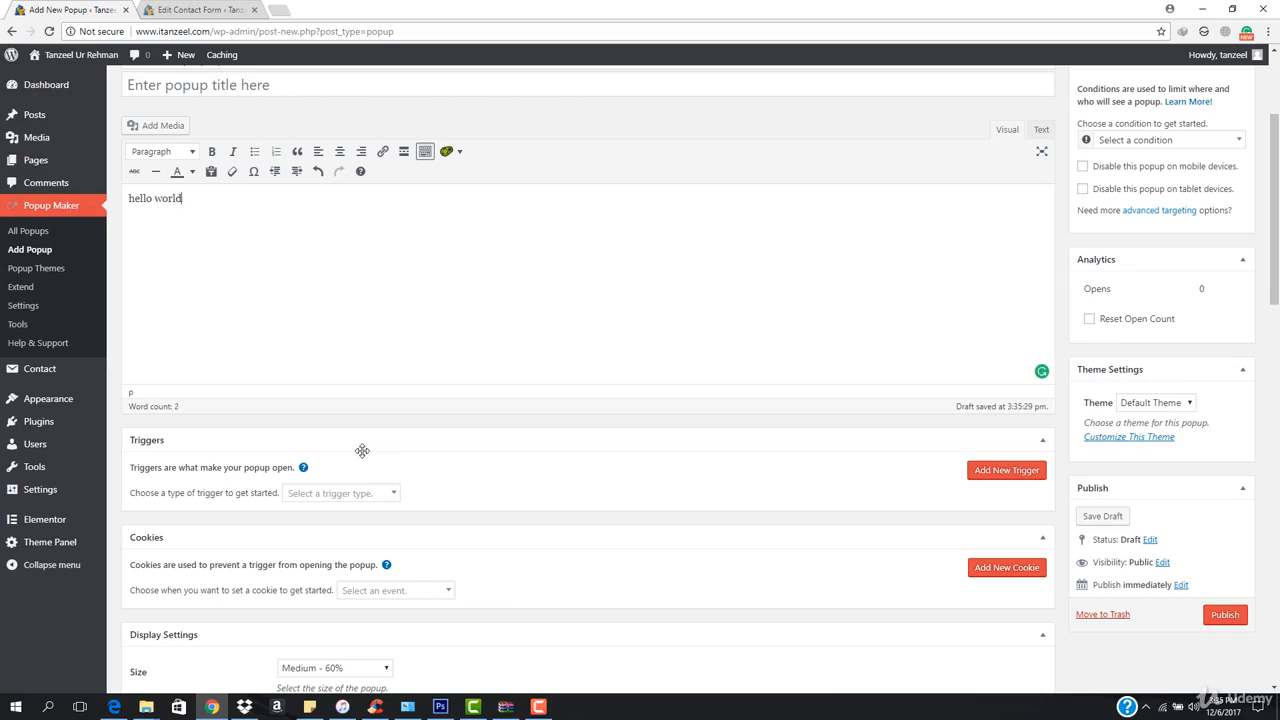
Add a Click Open trigger to the popup using a link-containing selector set to a[href*="#hireme"].
scroll(223, 469, "down", 1)
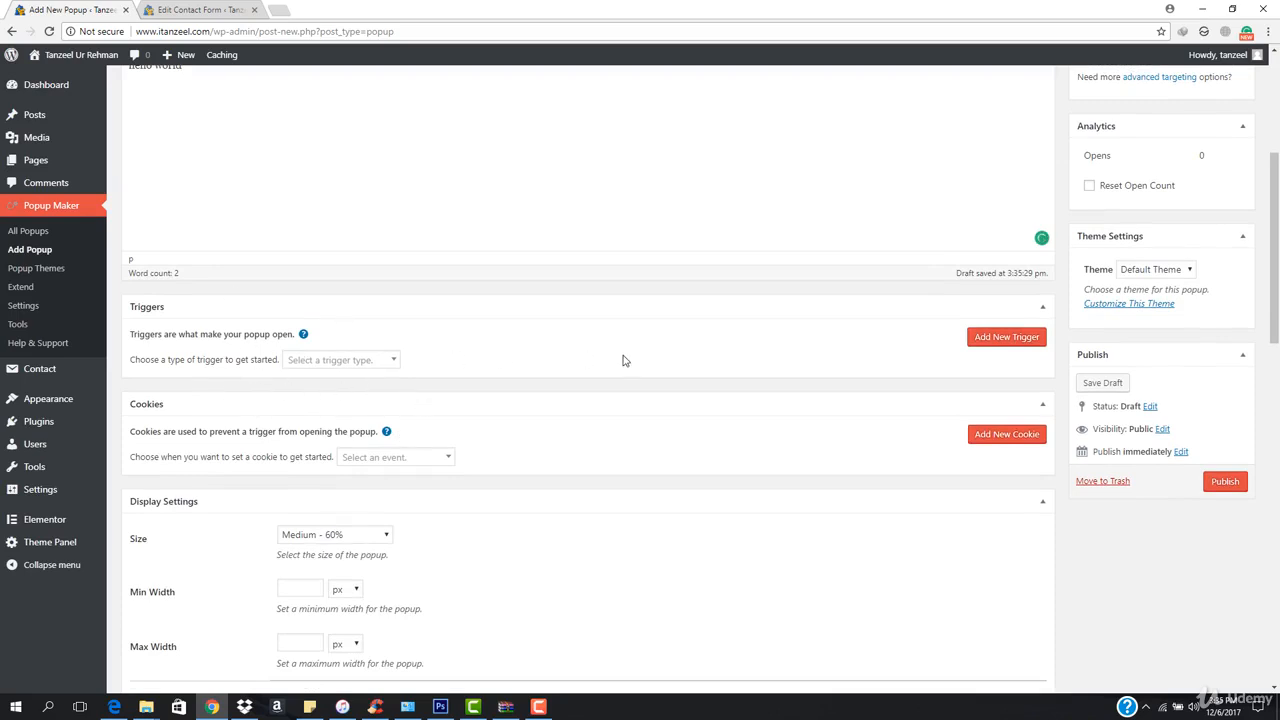
scroll(622, 360, "up", 1)
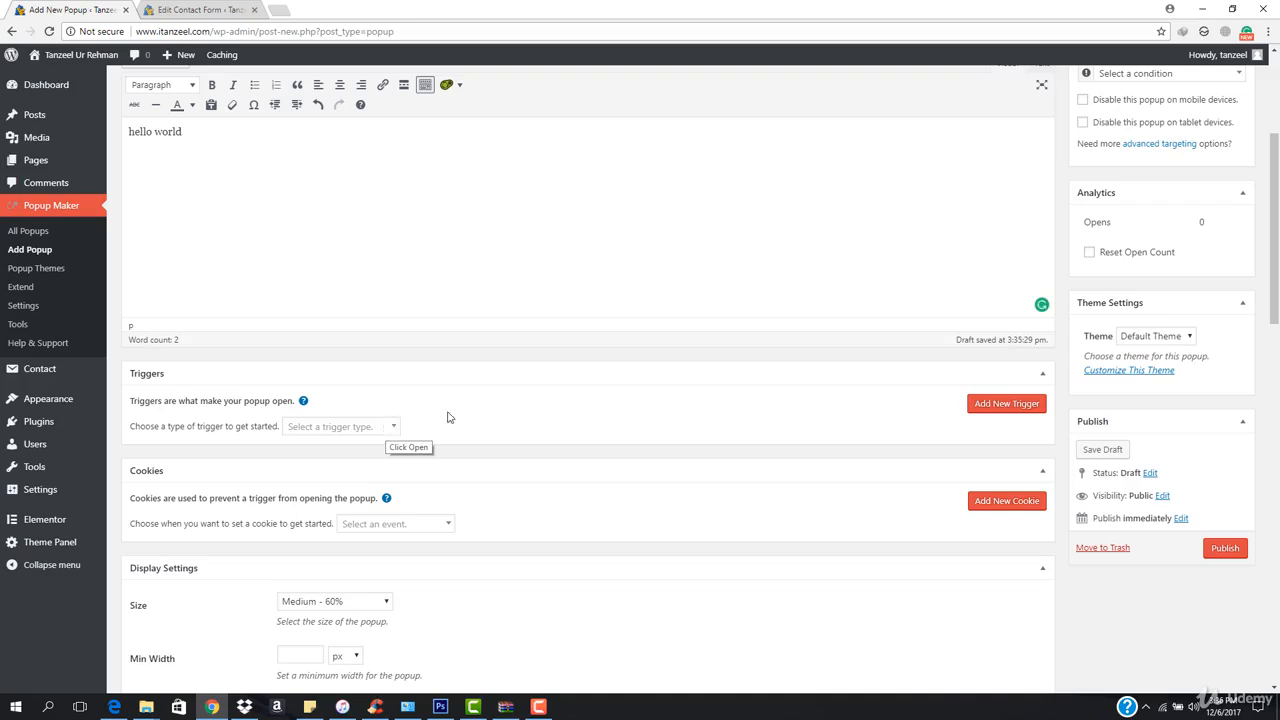
scroll(500, 417, "up", 1)
left_click(336, 494)
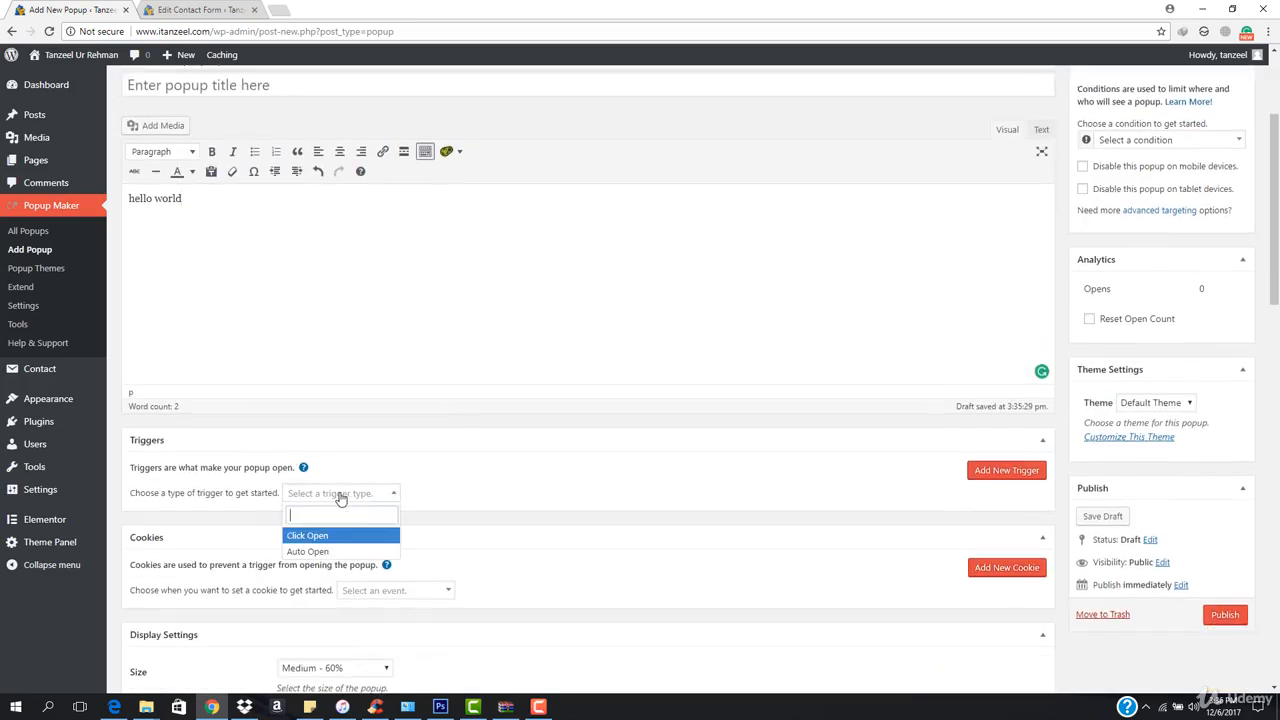
scroll(337, 471, "down", 1)
left_click(332, 469)
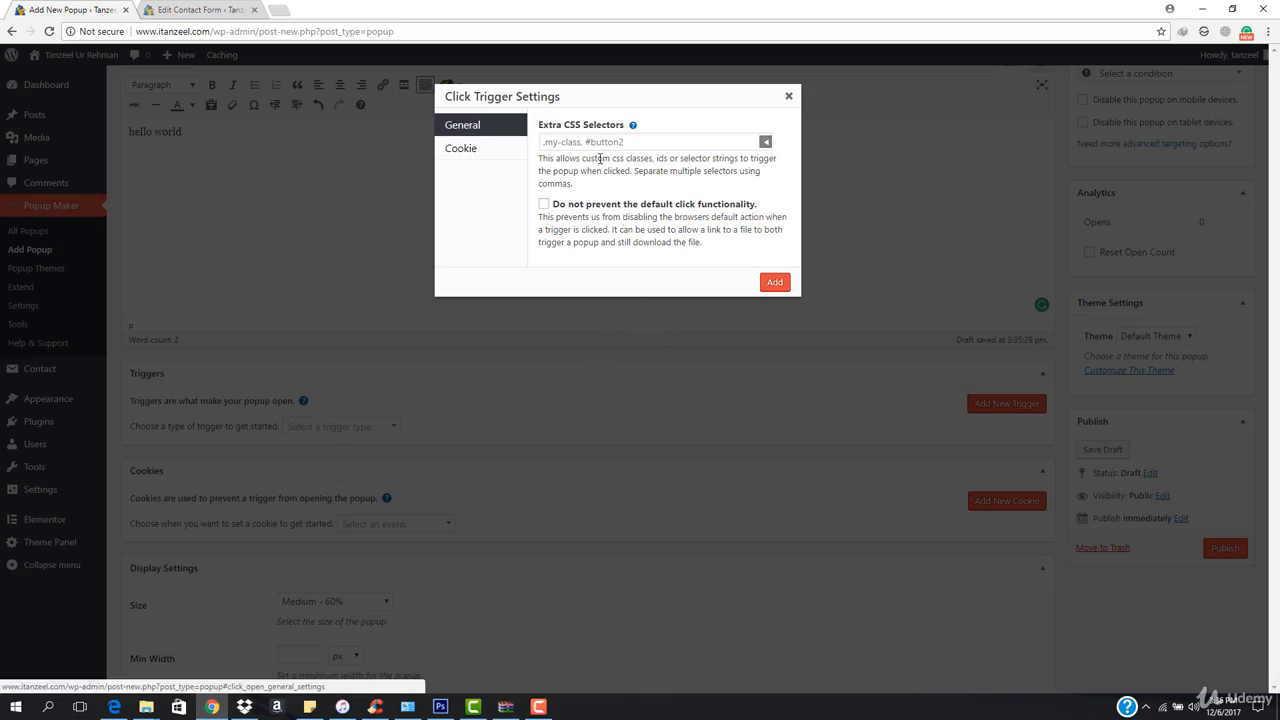
left_click(765, 142)
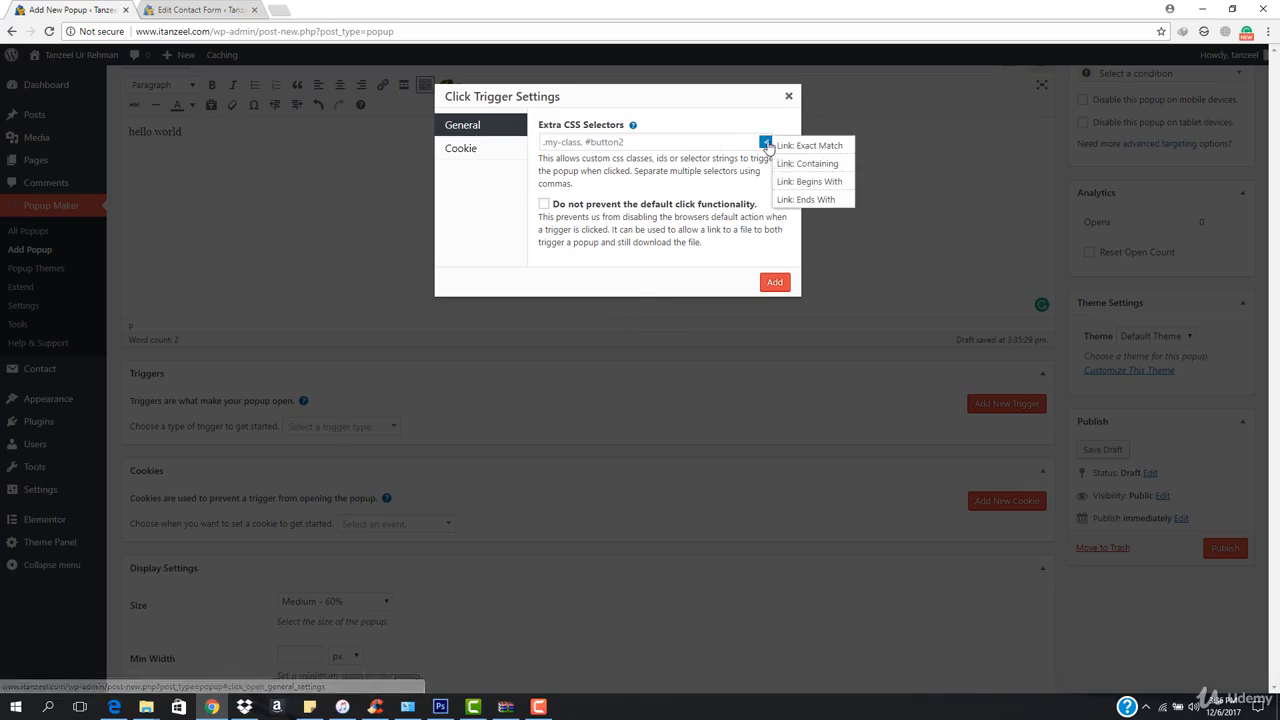
left_click(816, 164)
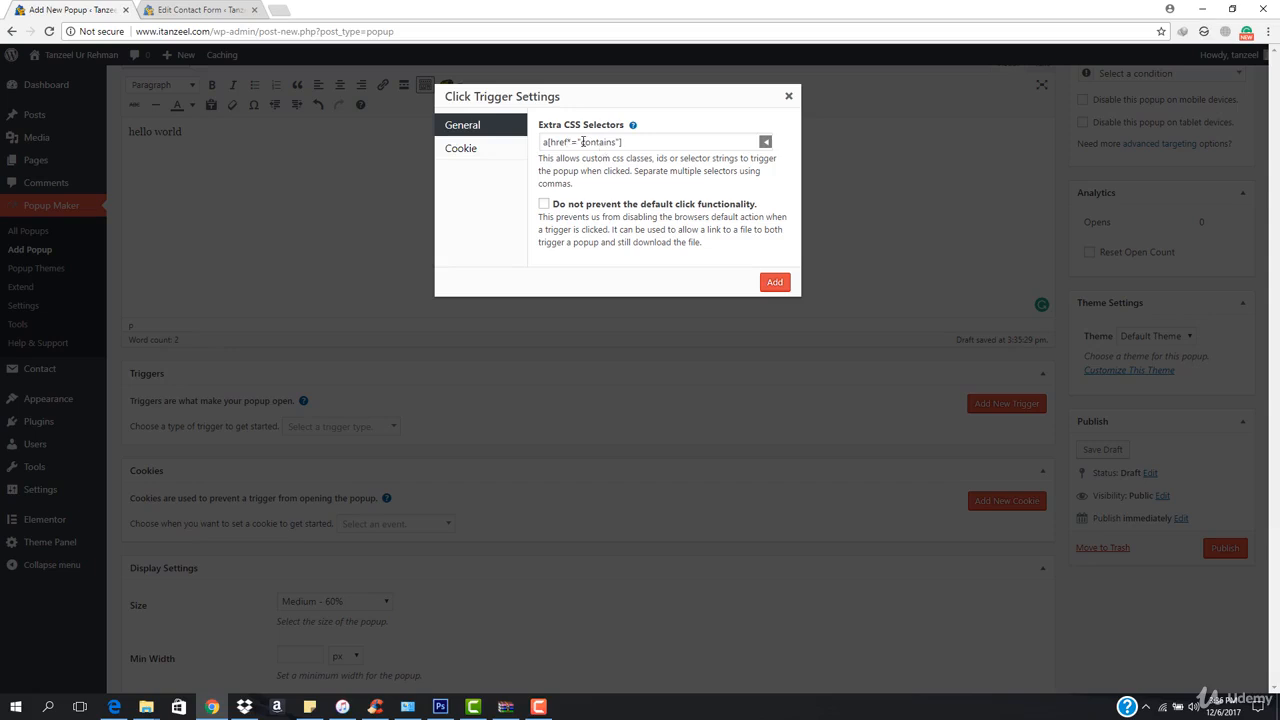
left_click_drag(582, 142, 613, 146)
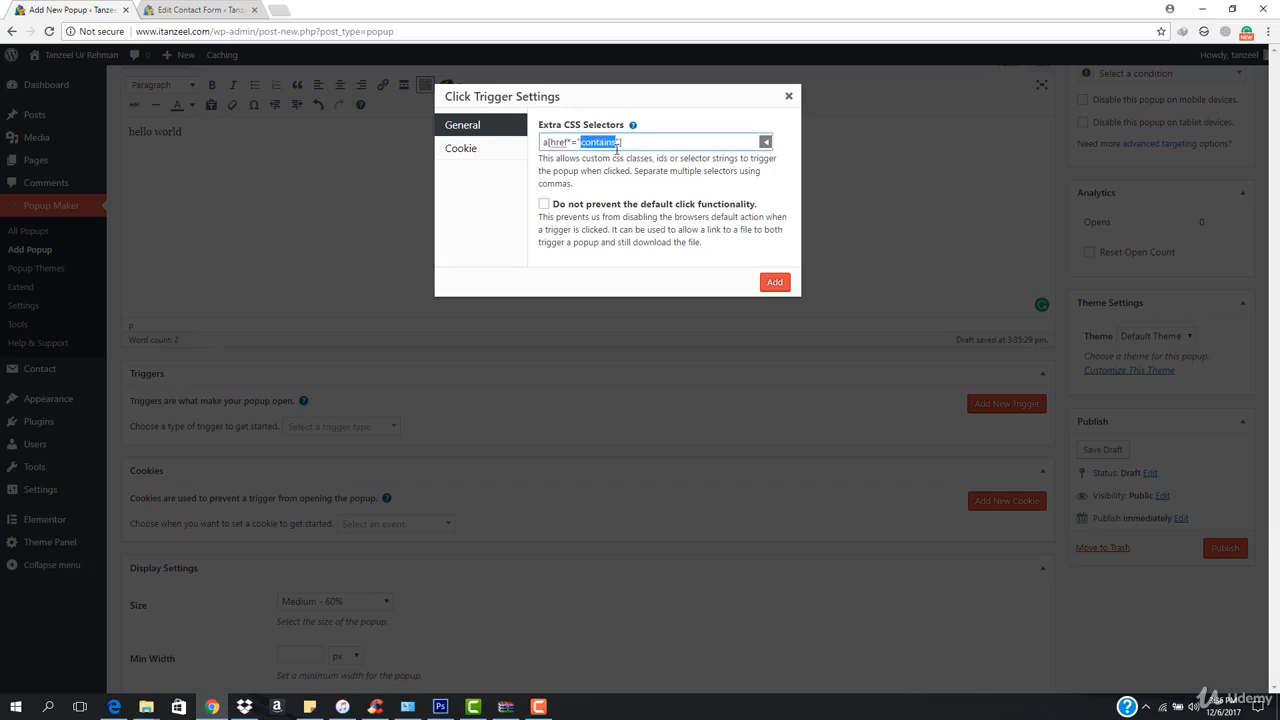
type("#hireme")
left_click(774, 284)
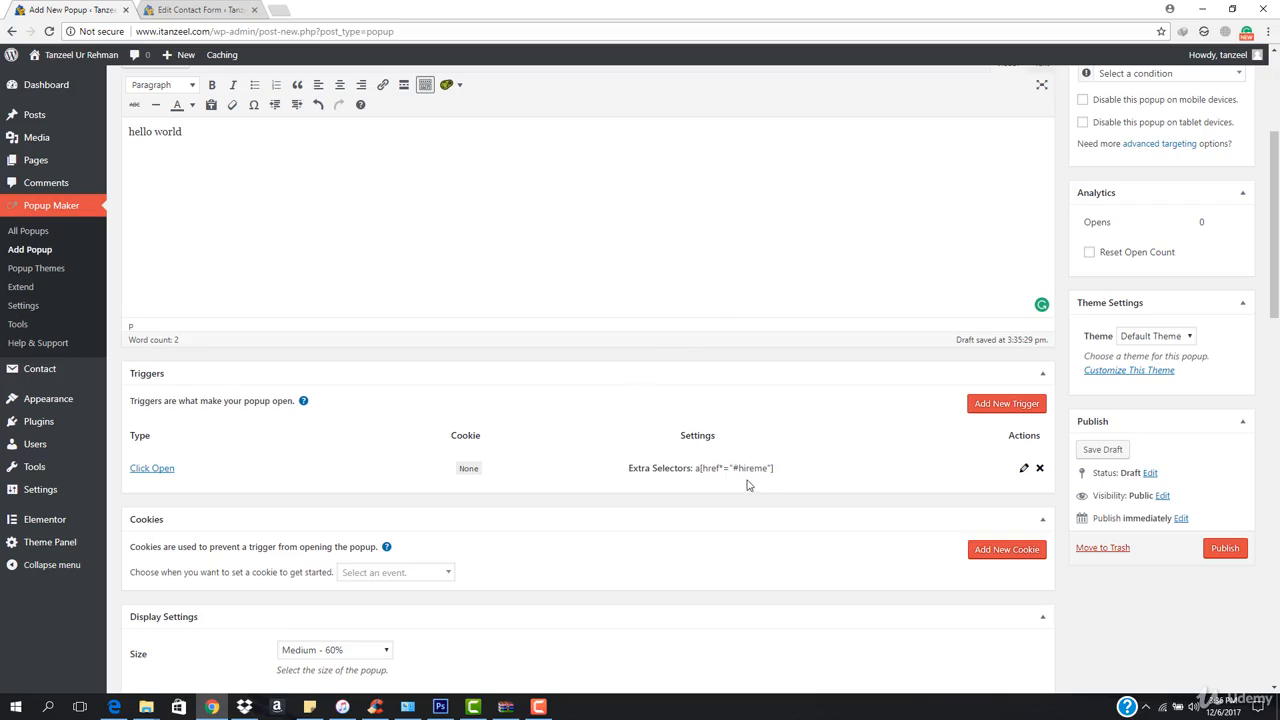
Look through the conditions available for the popup and publish it.
scroll(944, 385, "up", 3)
scroll(1117, 386, "down", 2)
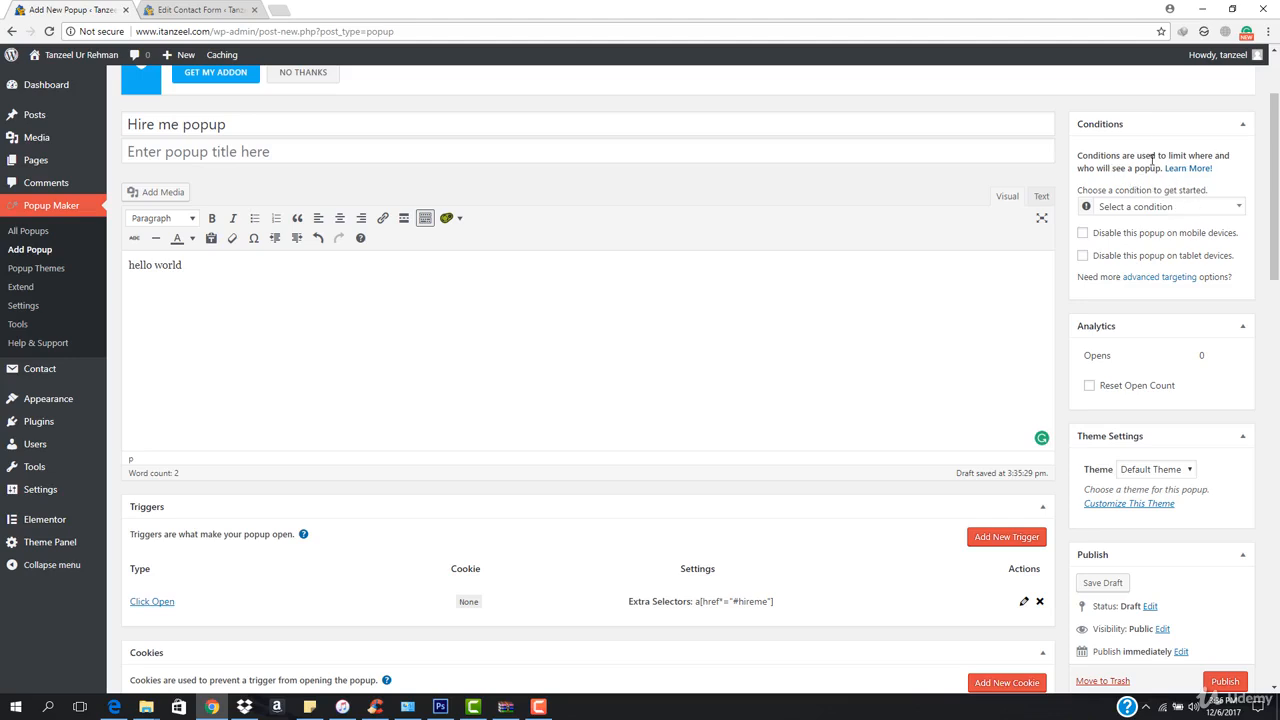
left_click(1170, 206)
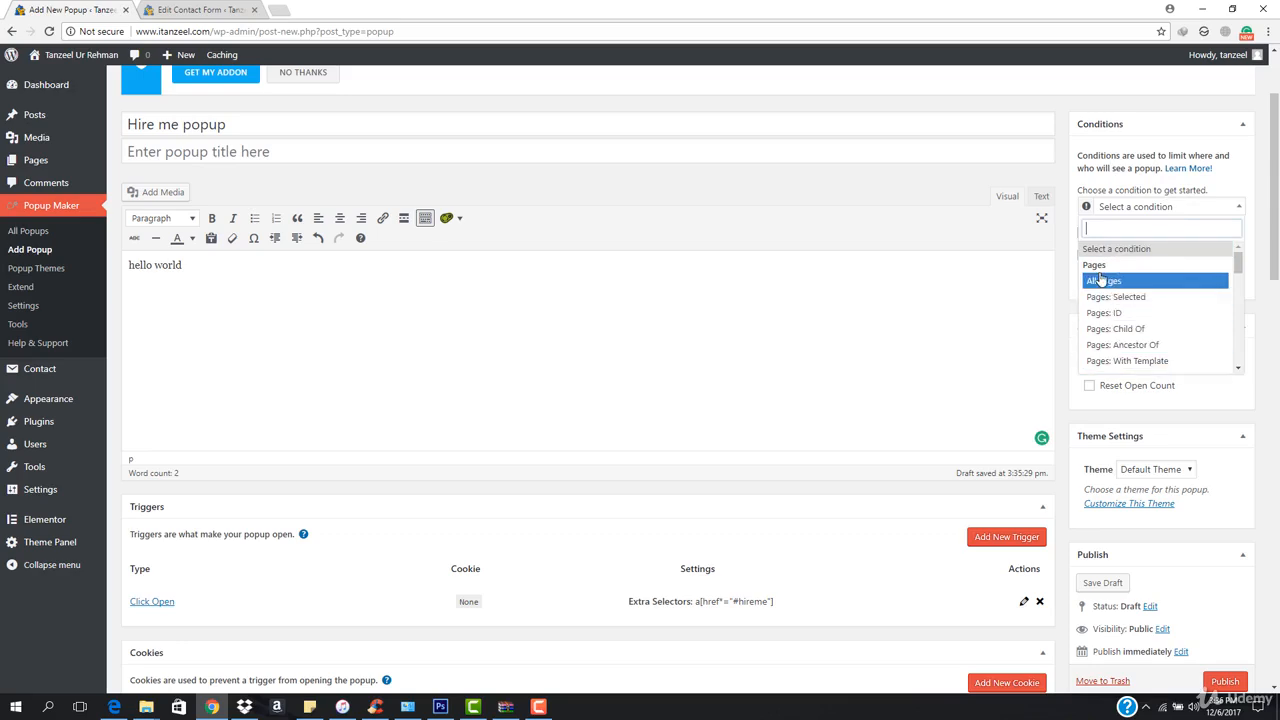
scroll(1155, 292, "down", 10)
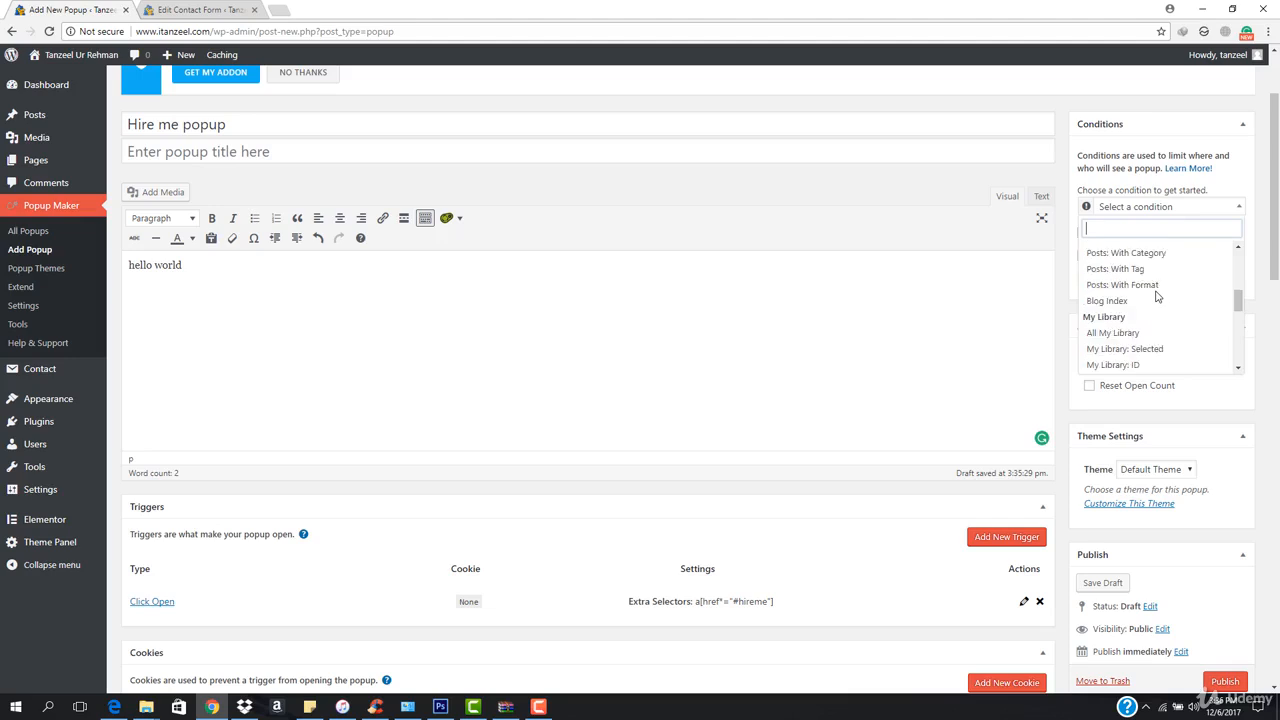
scroll(1157, 296, "down", 5)
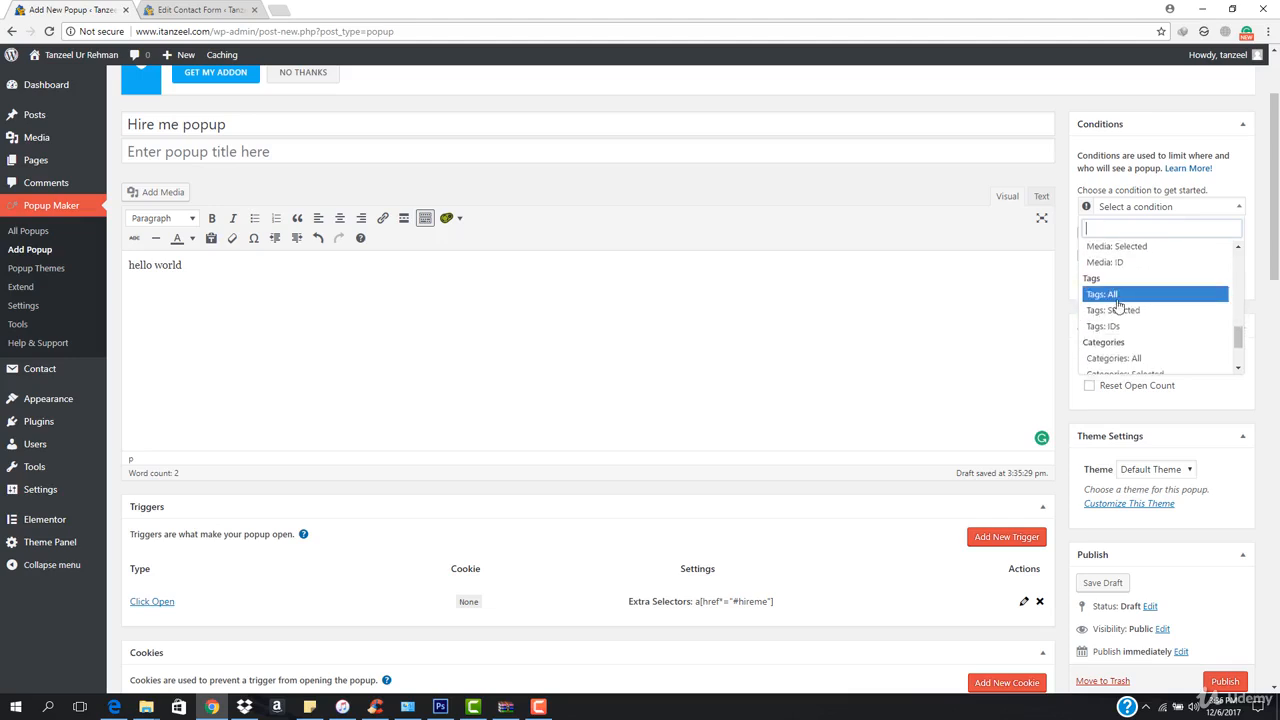
left_click(1185, 209)
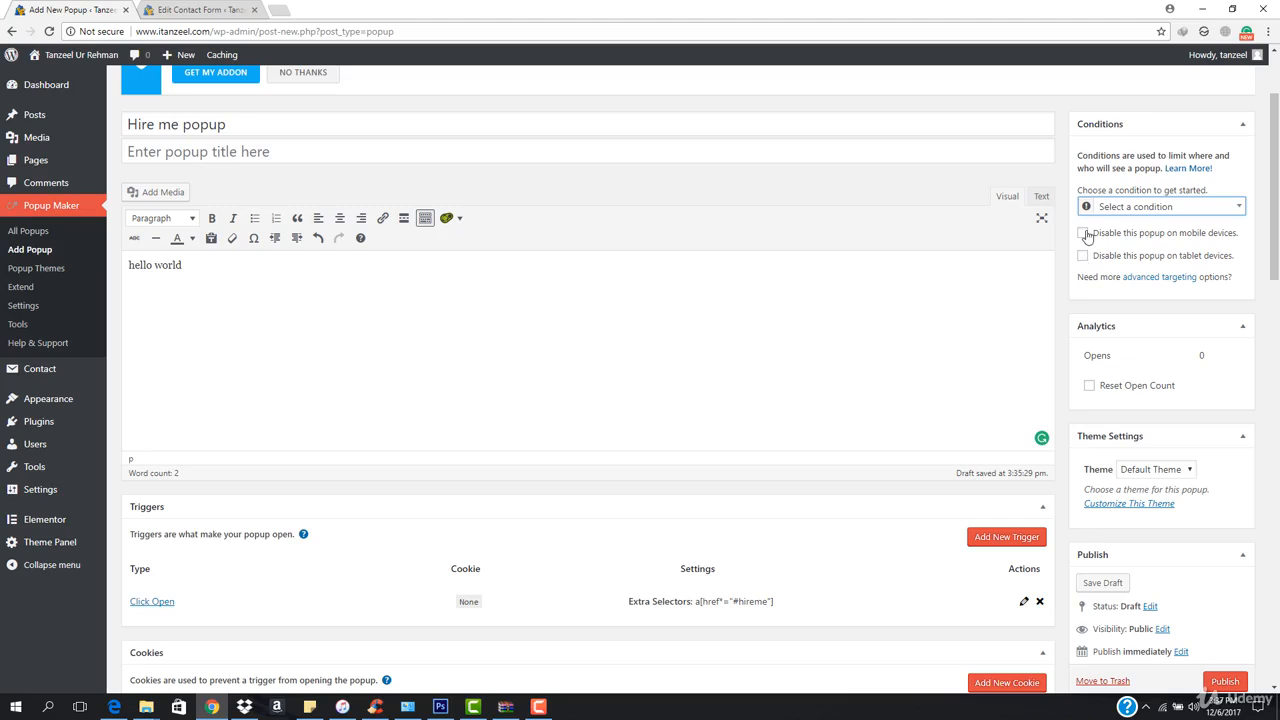
scroll(1090, 350, "down", 3)
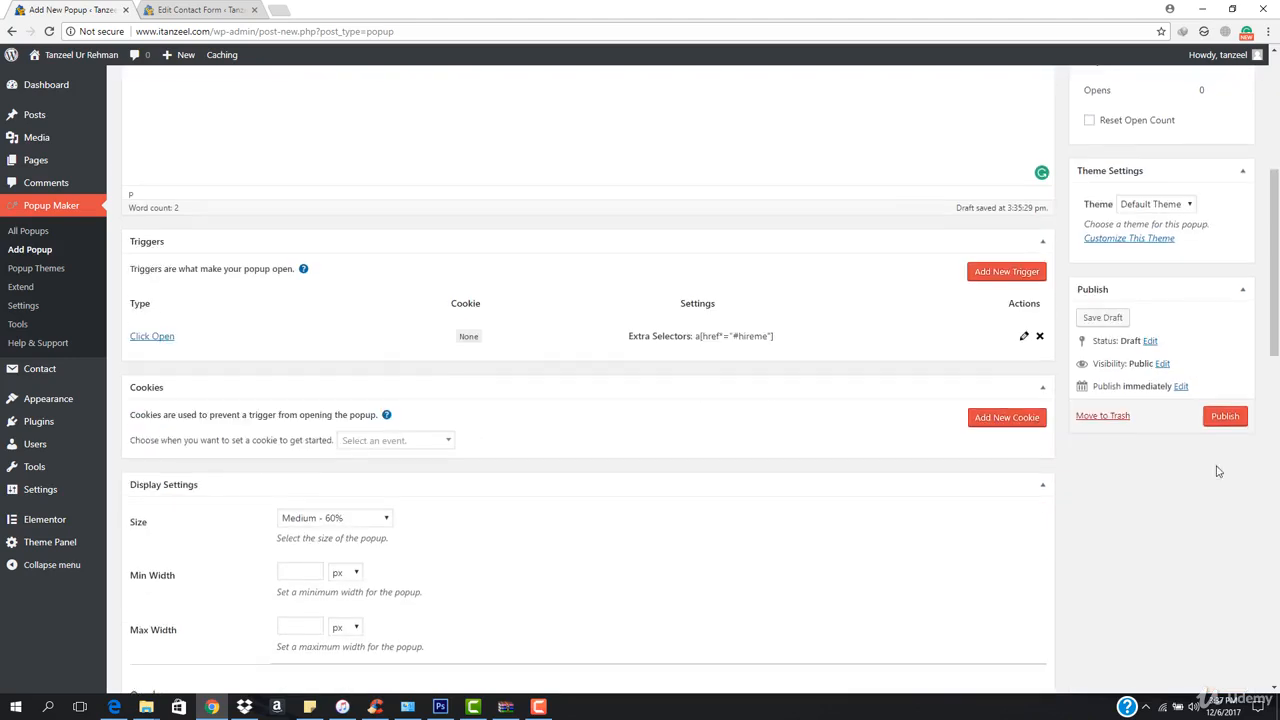
left_click(1224, 416)
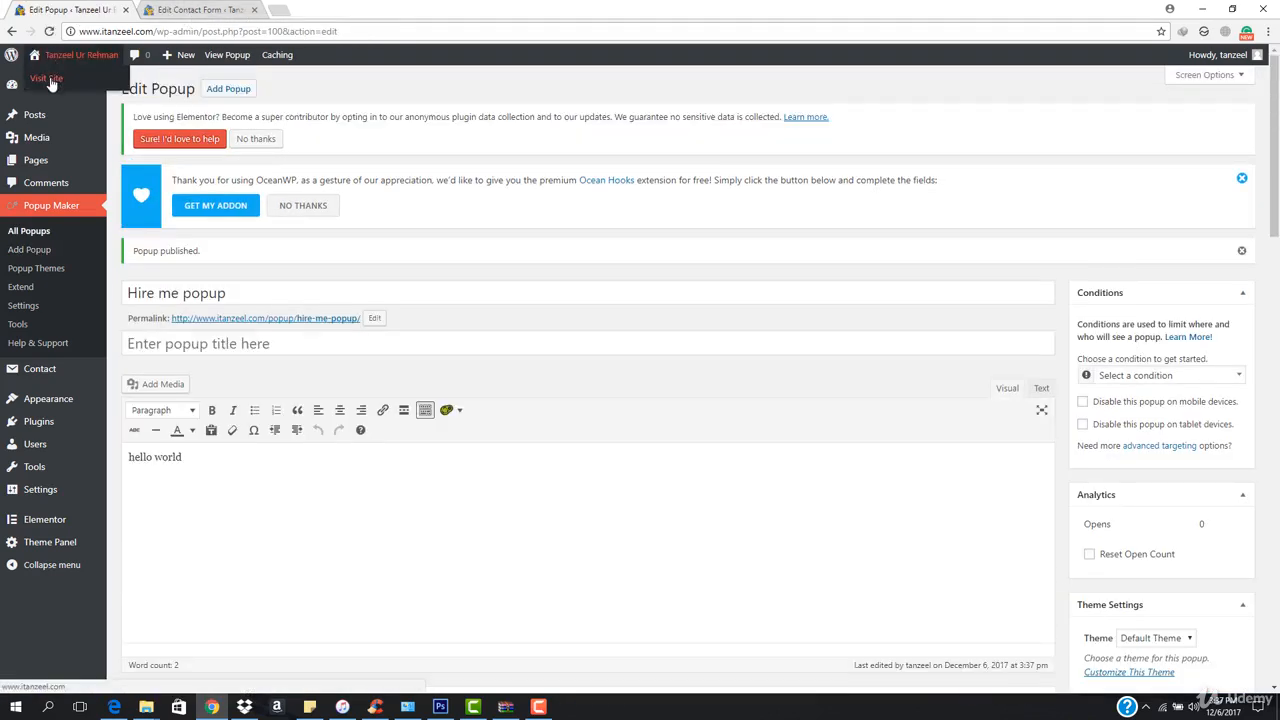
Open the live site in a new tab and close the Contact Forms tab.
right_click(50, 76)
left_click(86, 87)
left_click(248, 10)
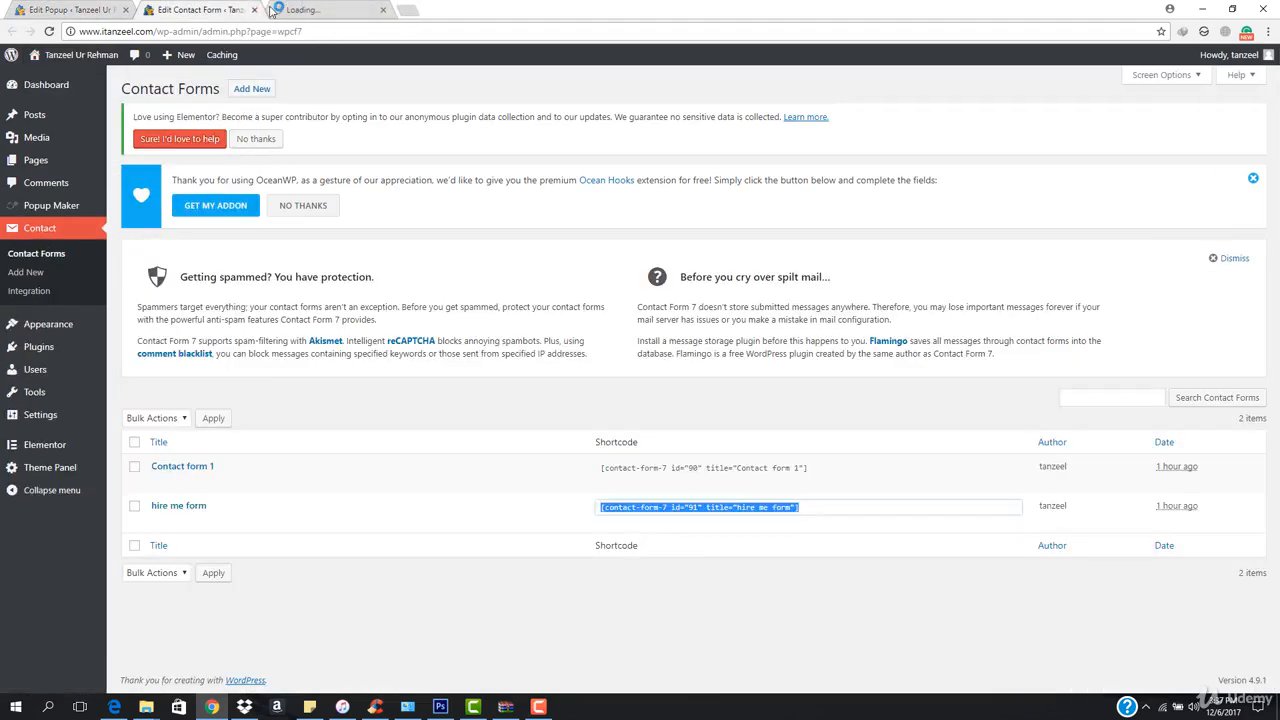
left_click(255, 10)
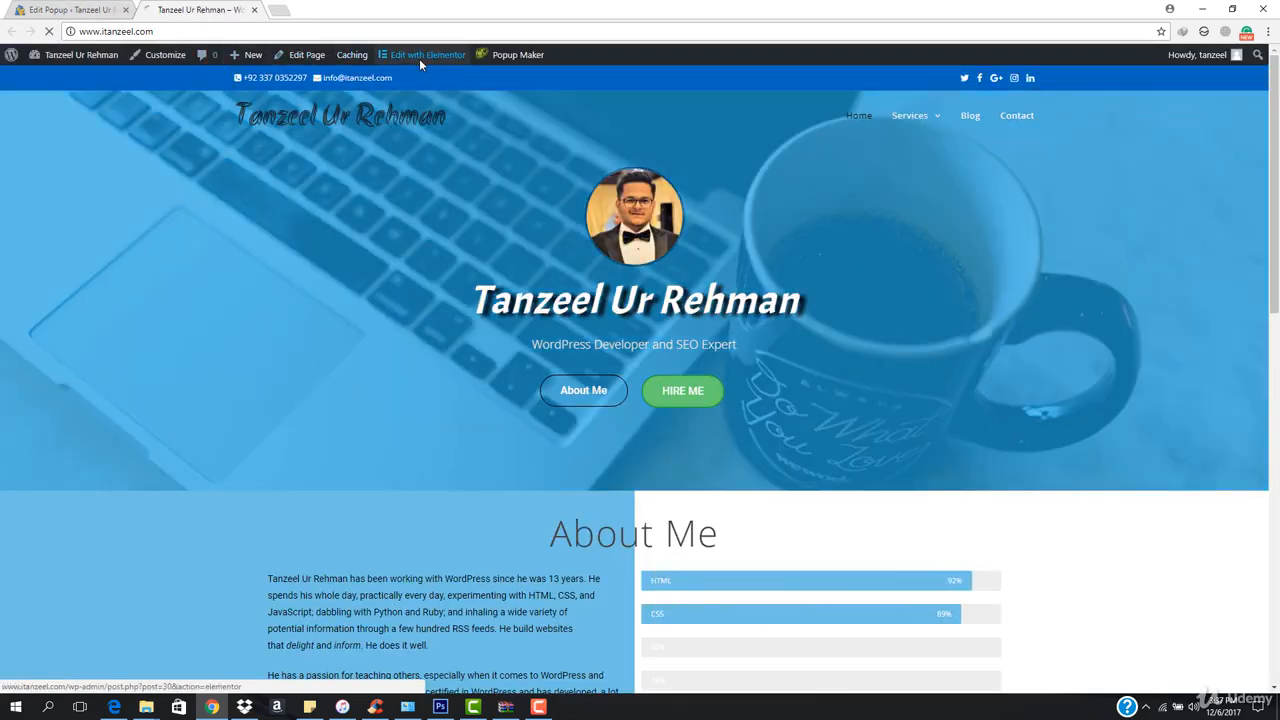
Open the home page in Elementor, set the Hire Me button's link to #hireme, and save the page.
left_click(684, 390)
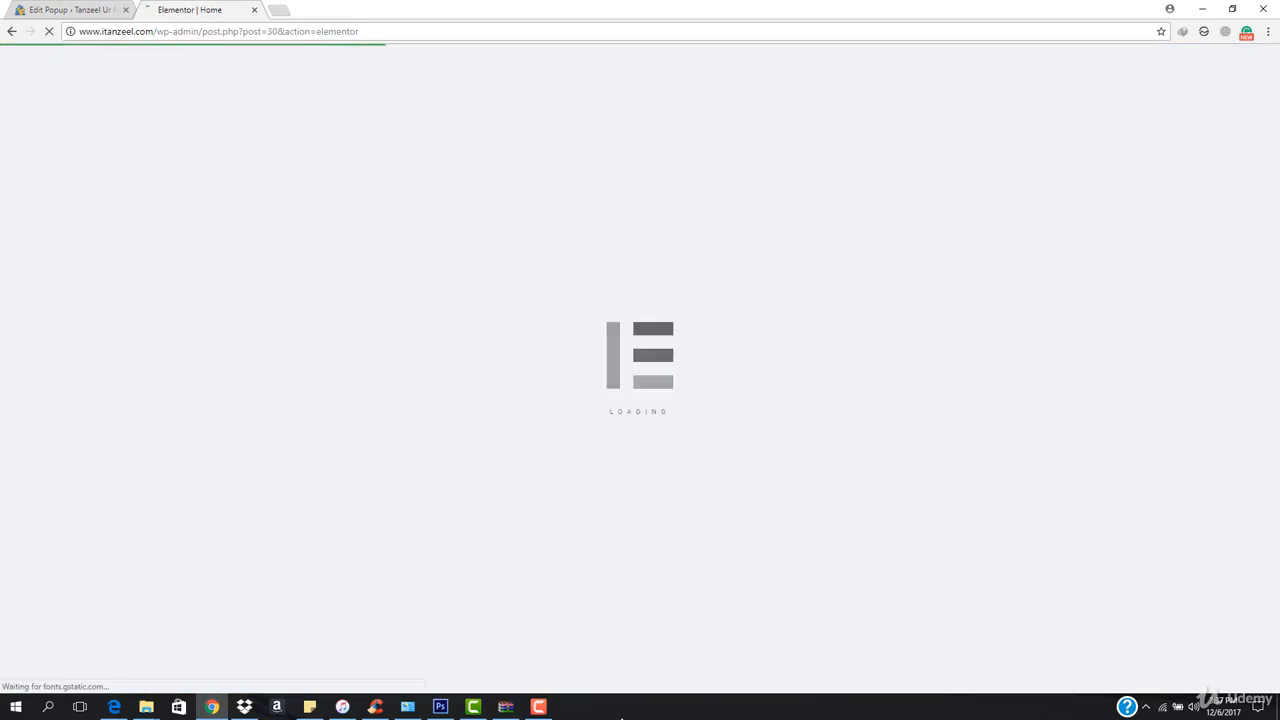
left_click(538, 707)
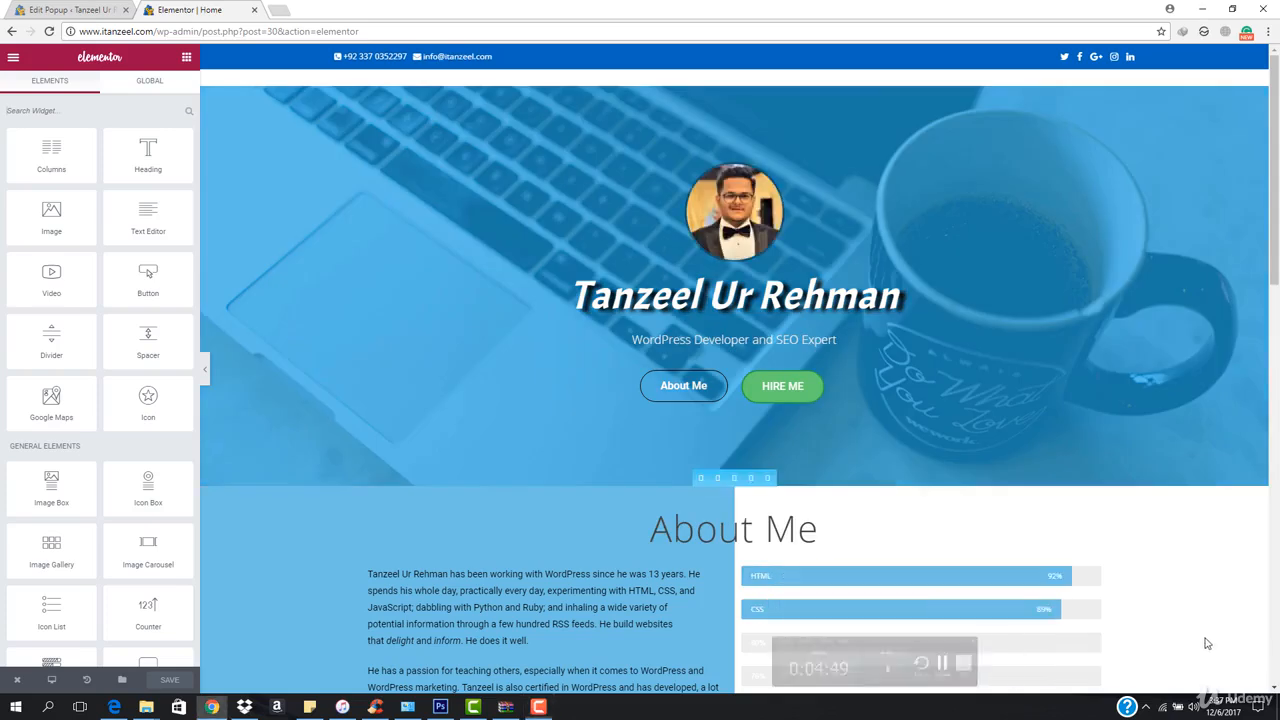
left_click(772, 389)
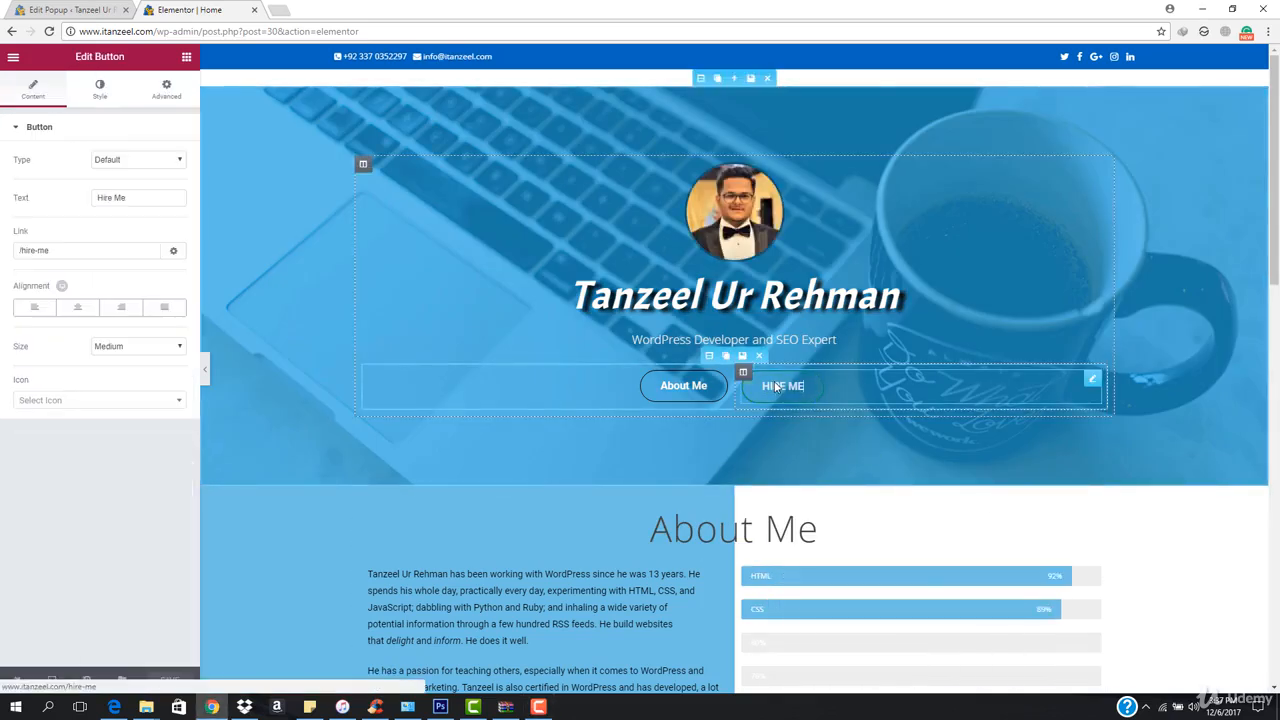
left_click(538, 707)
left_click(1230, 648)
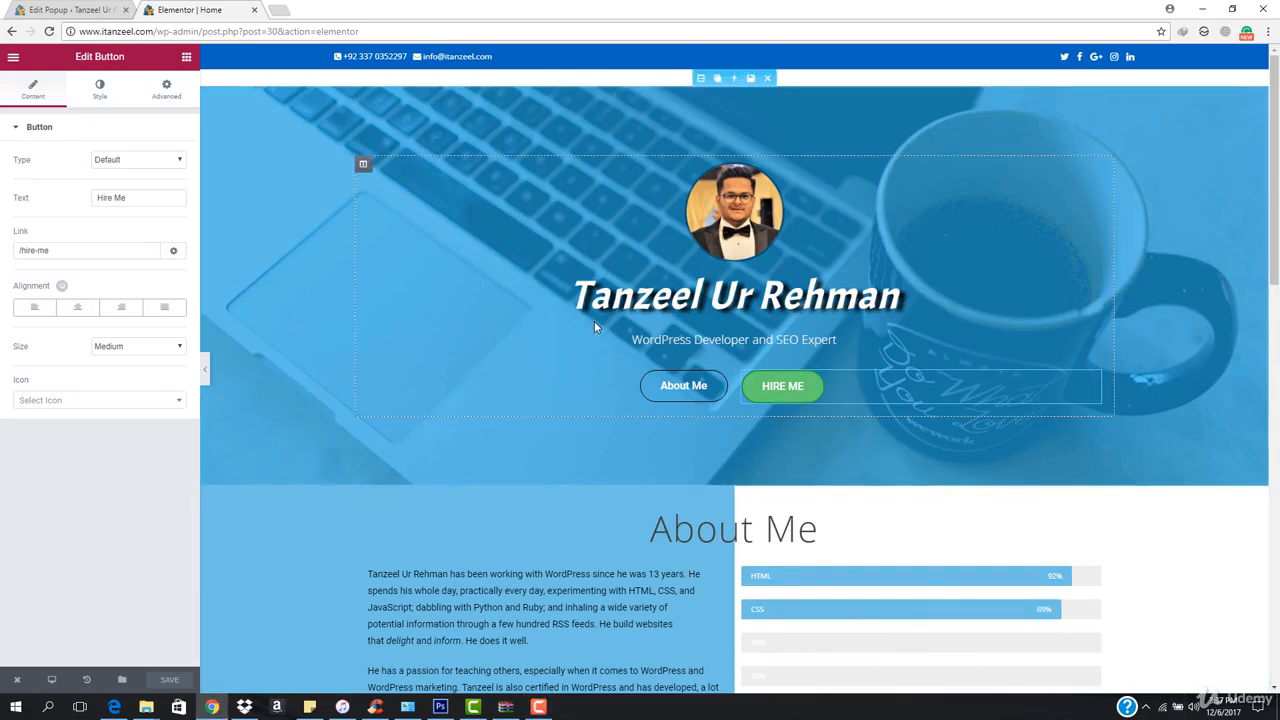
triple_click(63, 256)
type("#")
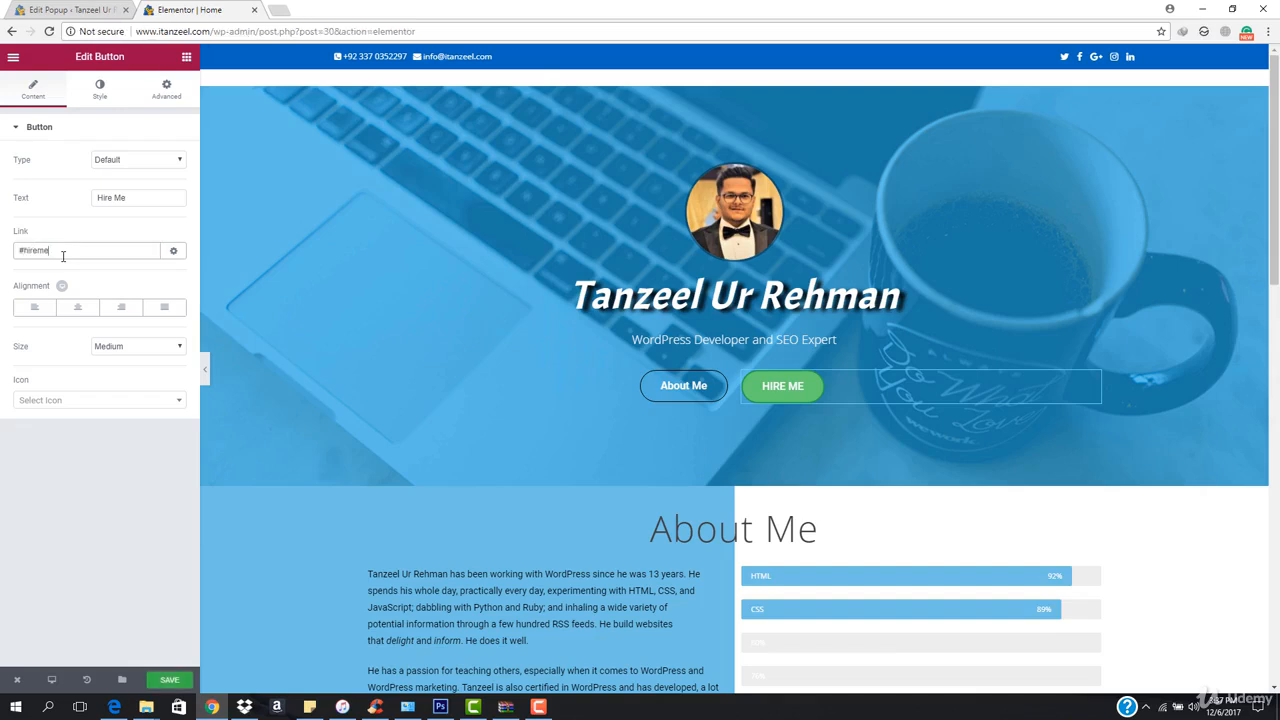
left_click(169, 679)
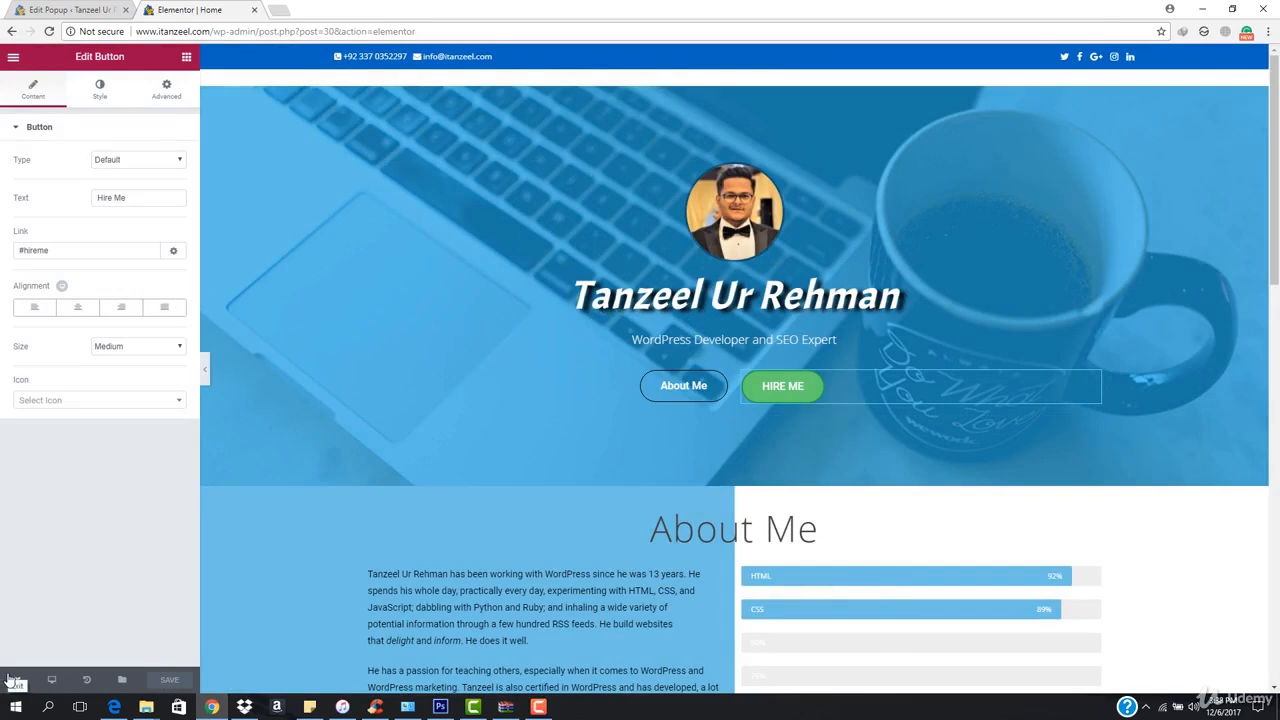
Load the live home page in a new tab and test opening and closing the popup from the Hire Me button.
left_click(286, 12)
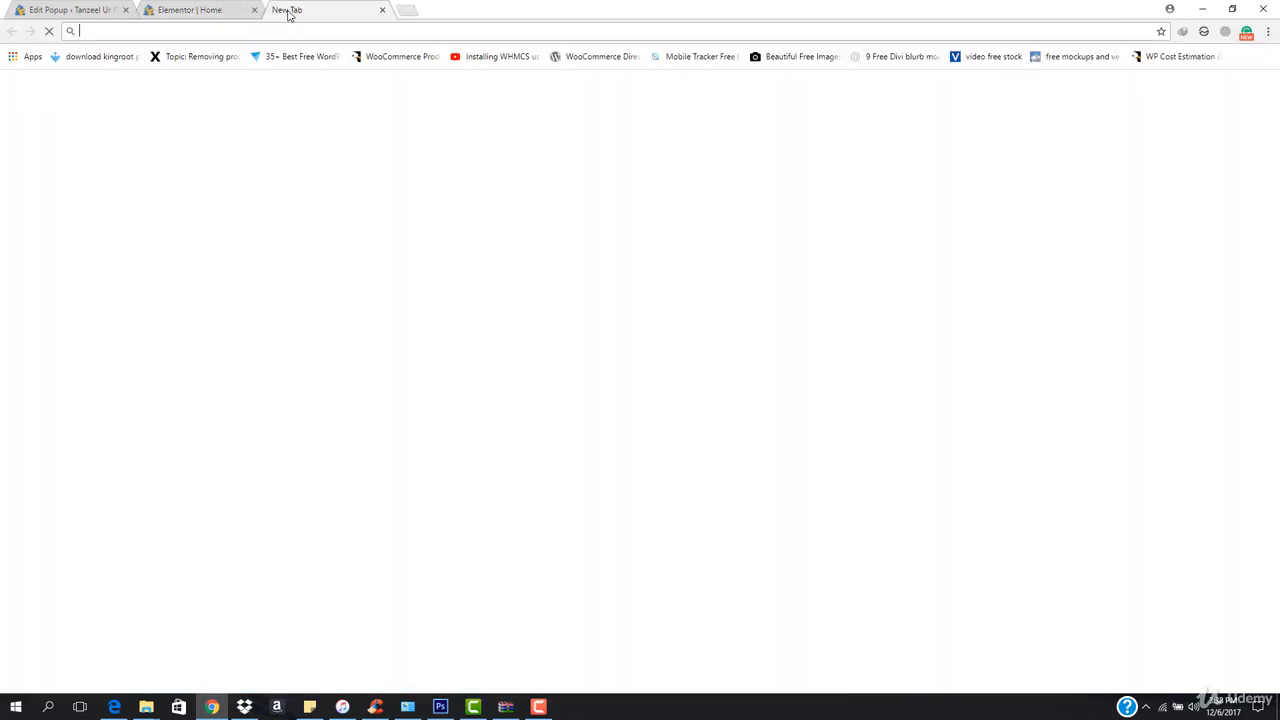
type("it")
key("Return")
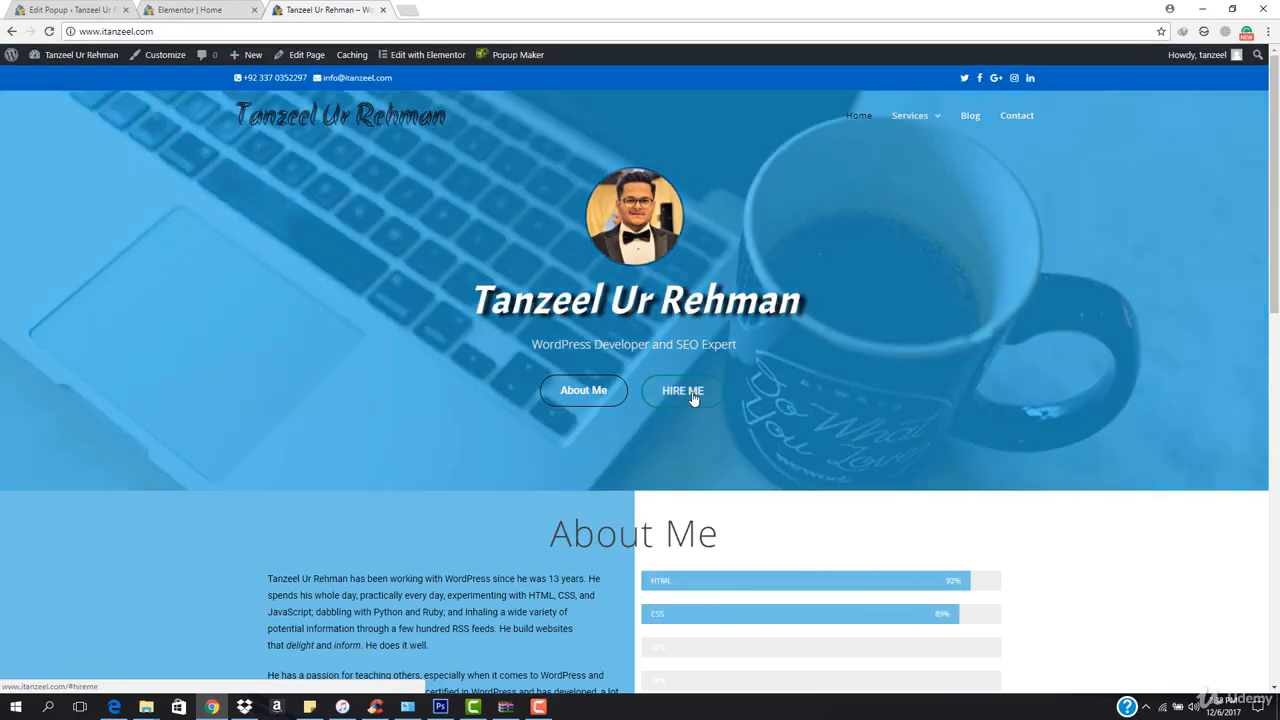
left_click(681, 399)
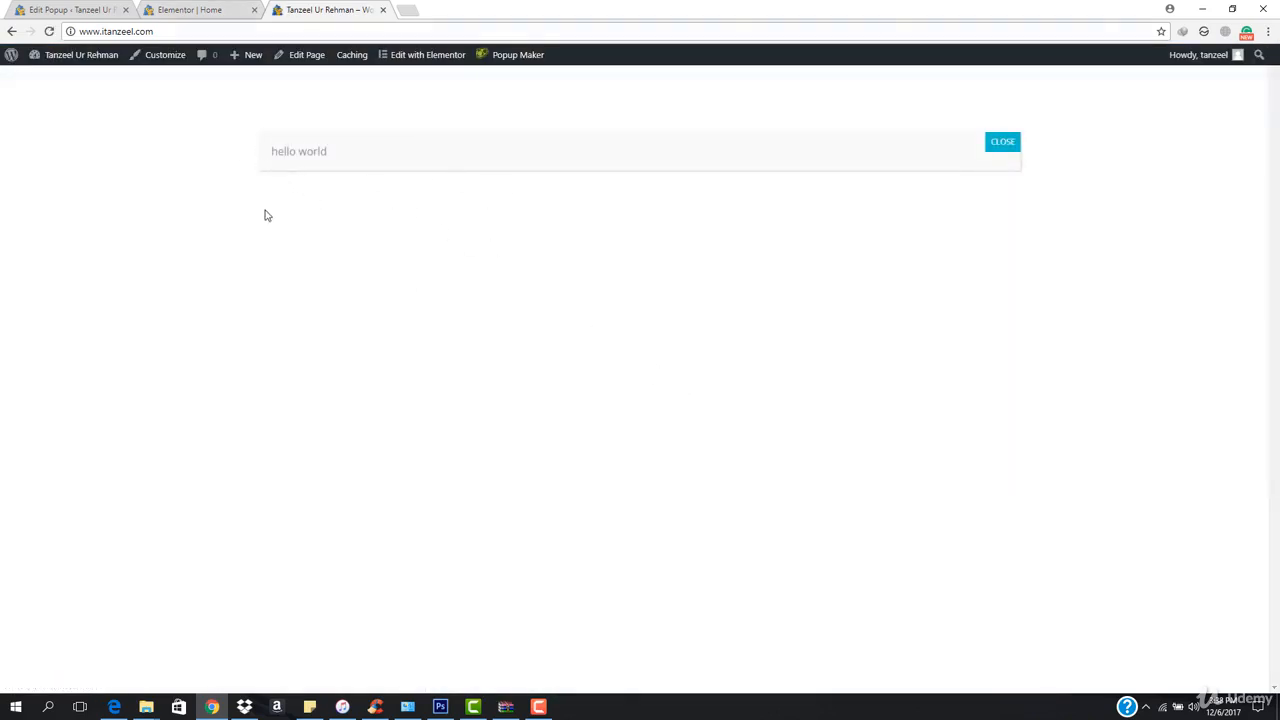
left_click(1010, 145)
left_click(686, 393)
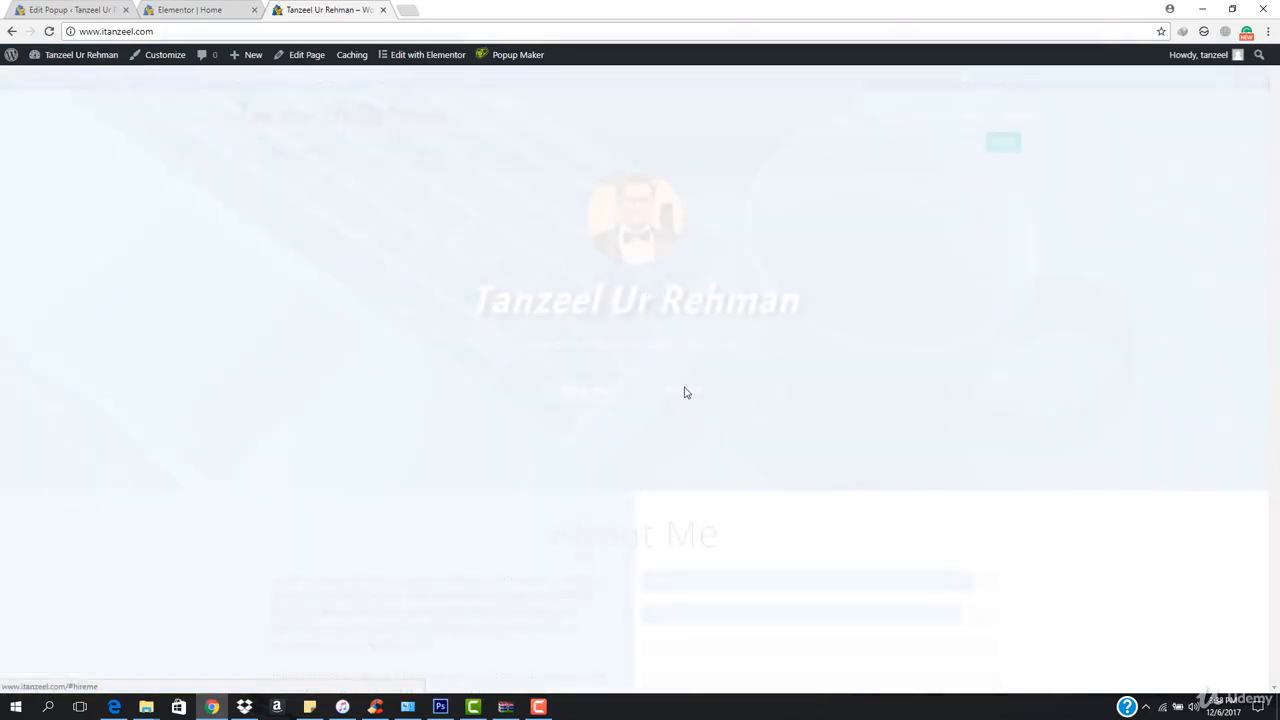
left_click(998, 148)
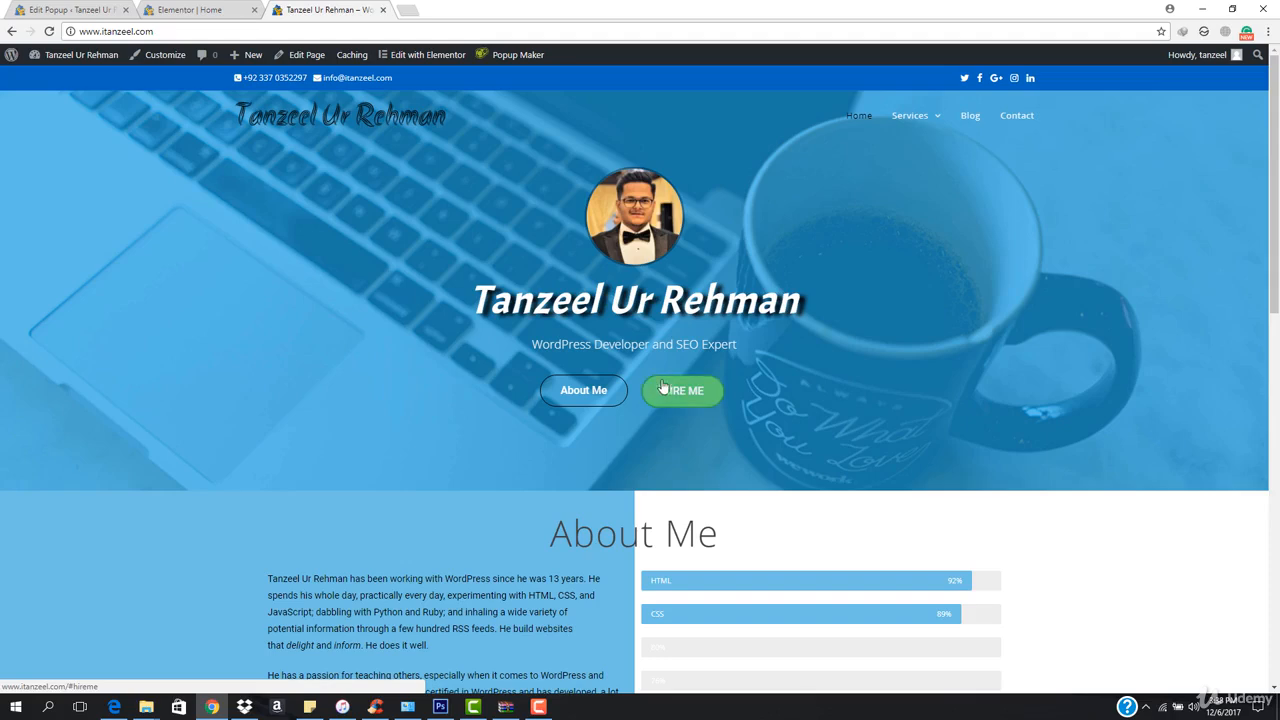
left_click(678, 392)
Set the Hire me popup's theme to Light Box and update the popup.
left_click(83, 8)
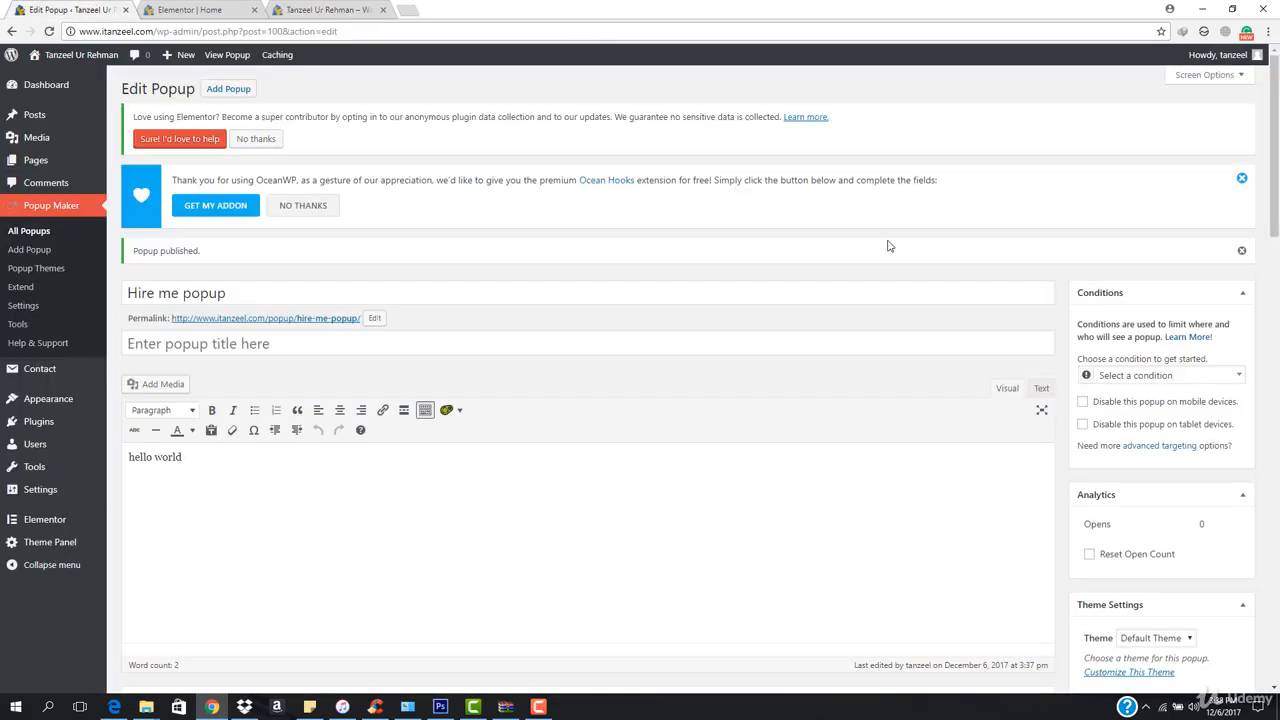
scroll(1197, 458, "down", 2)
left_click(1177, 438)
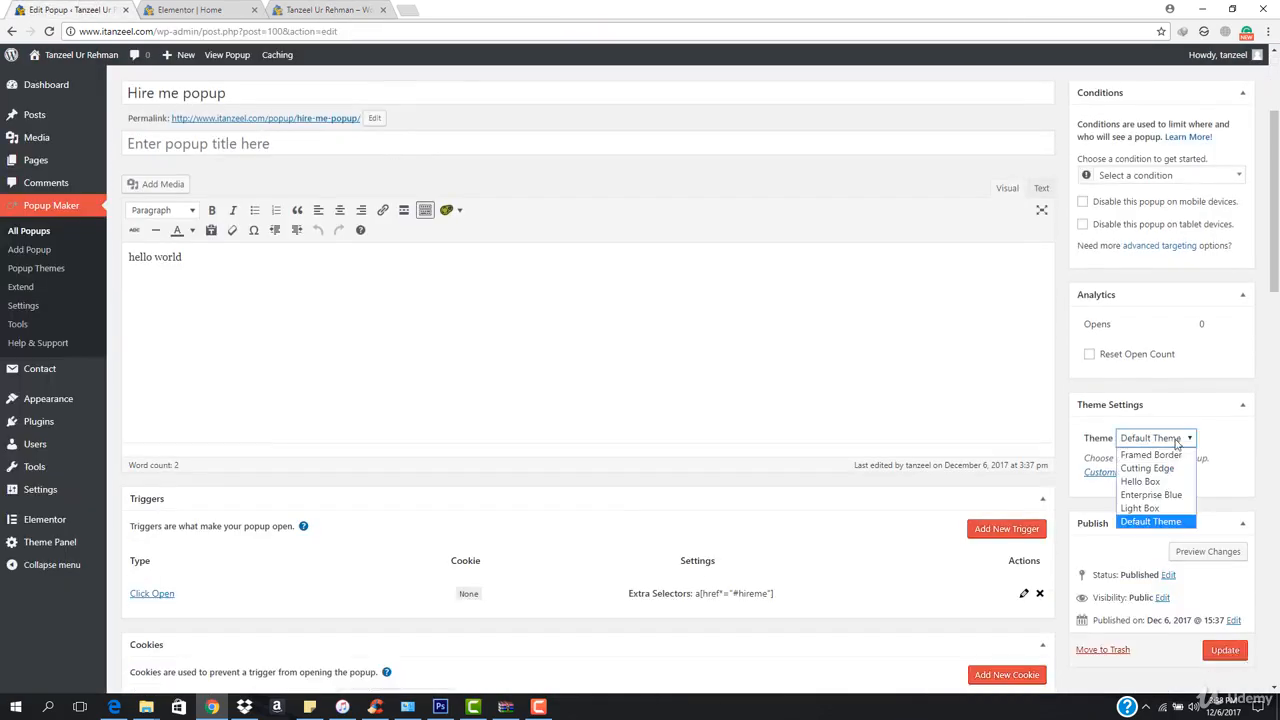
left_click(1167, 509)
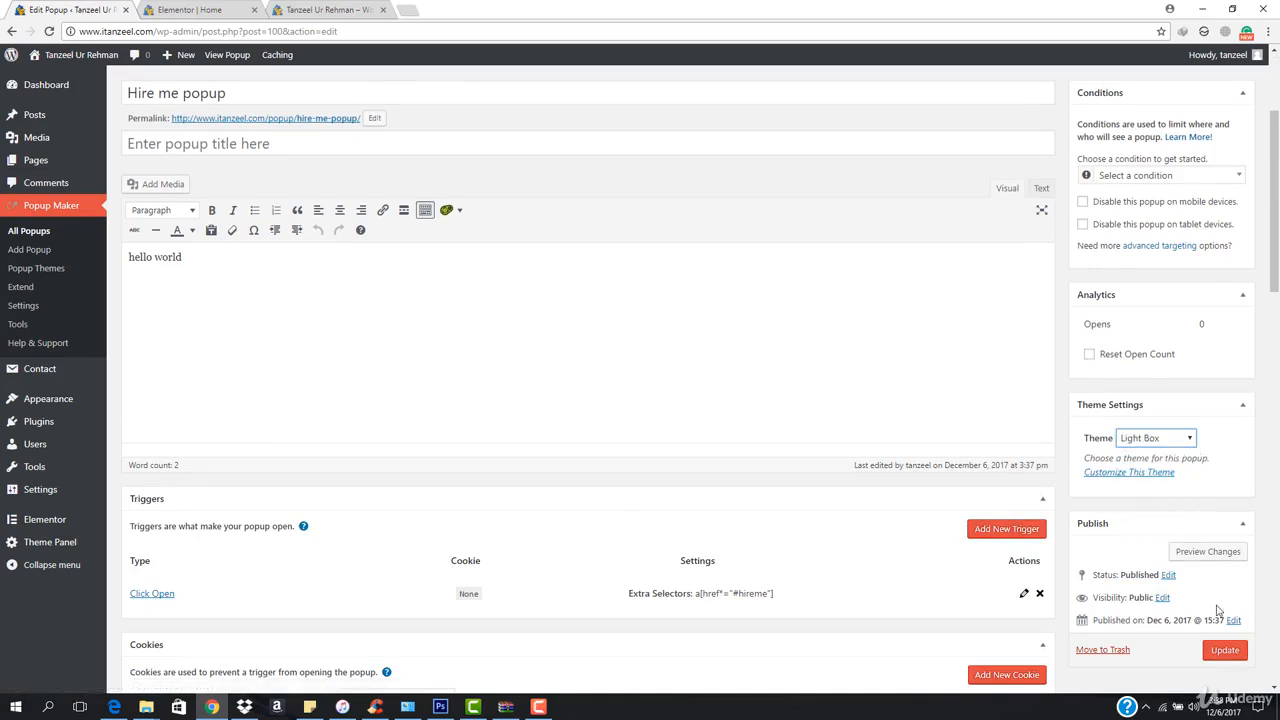
left_click(1224, 652)
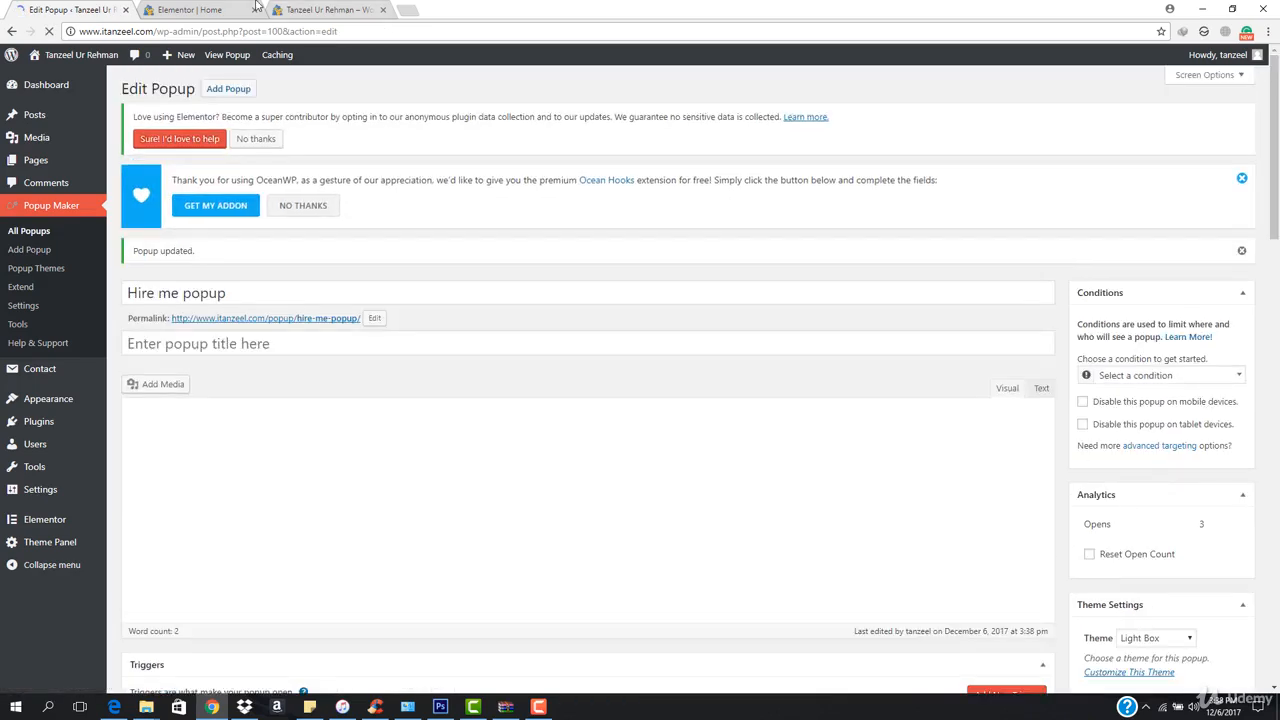
Reload the live home page and open the Hire Me popup to check its Light Box styling.
left_click(312, 9)
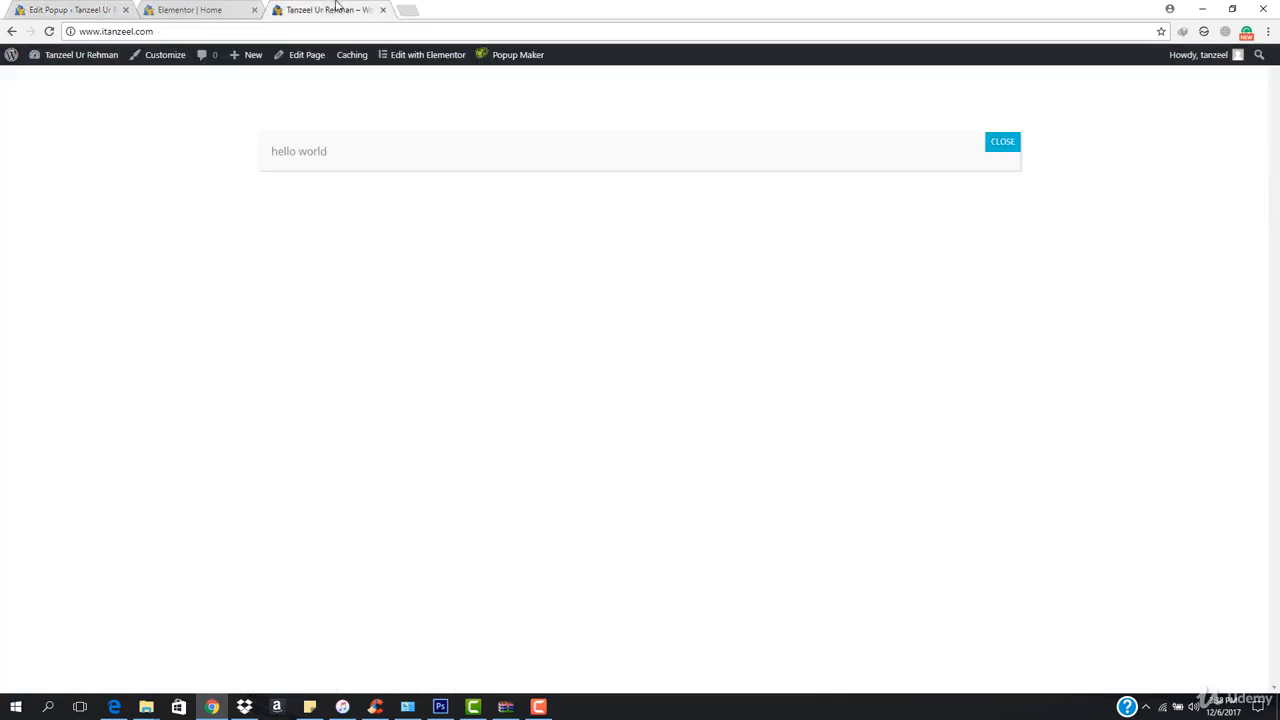
left_click(440, 33)
key("Return")
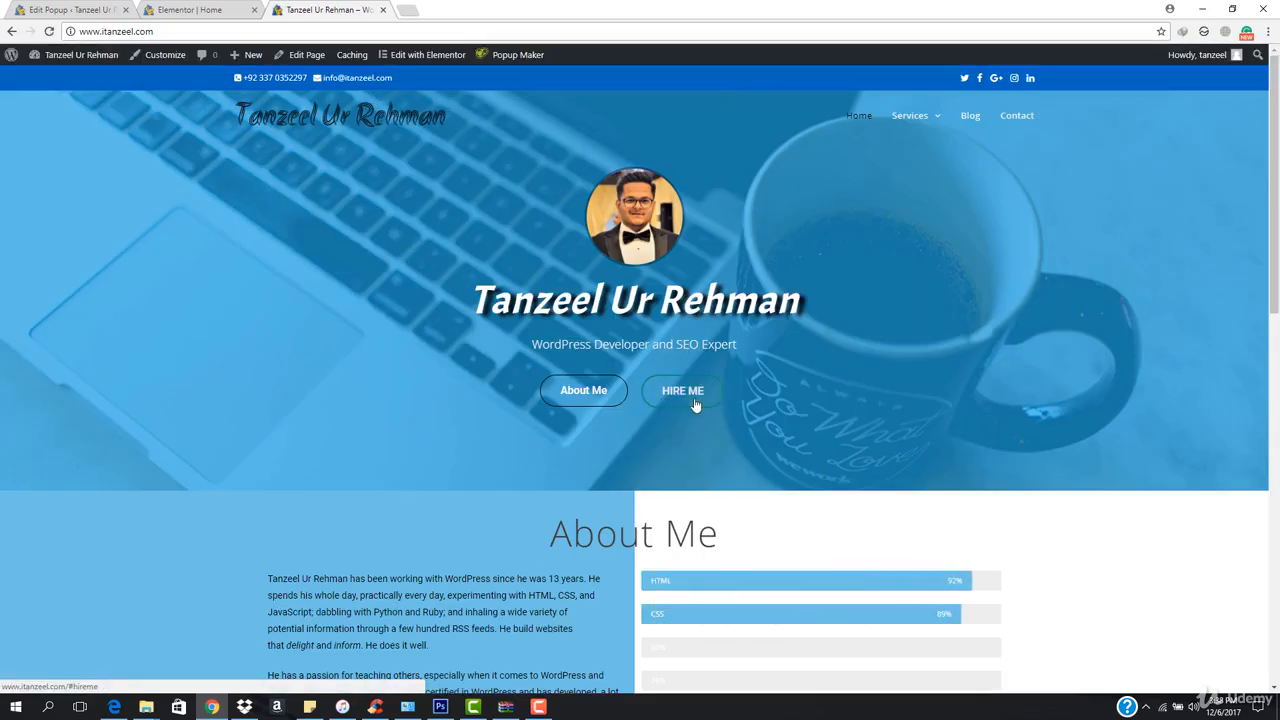
left_click(682, 391)
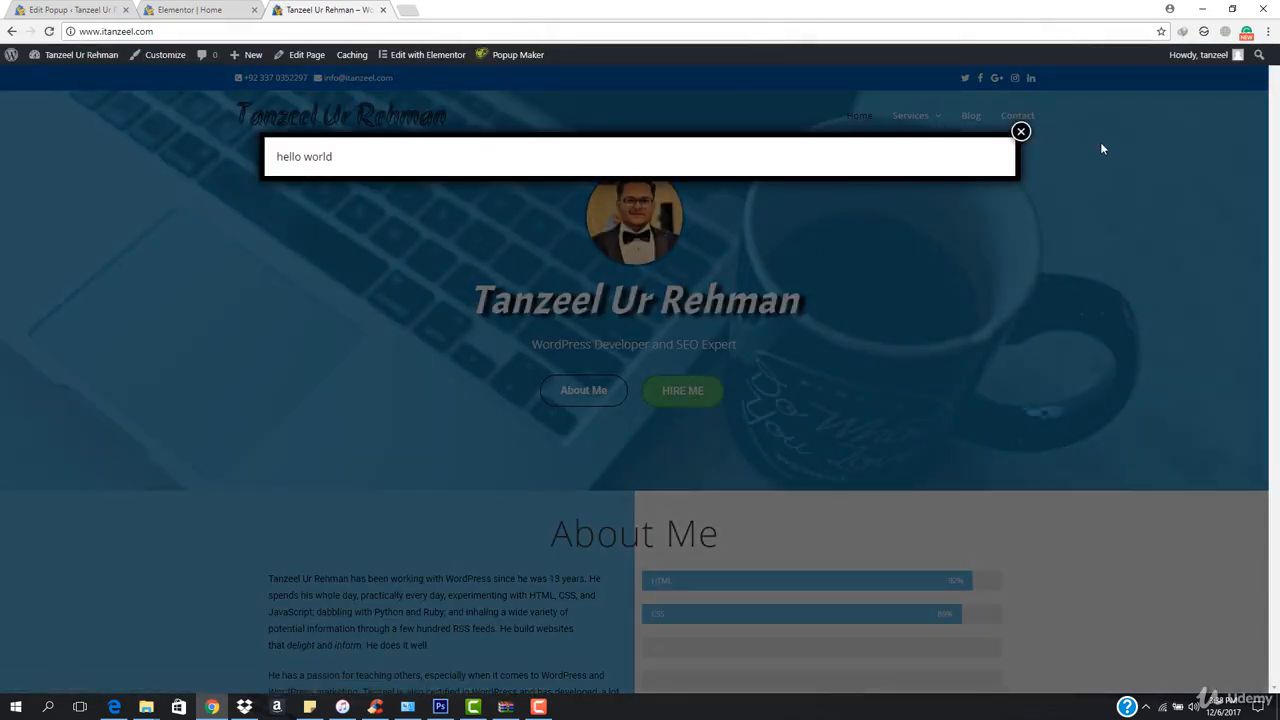
Set the Hire me popup's theme to Cutting Edge and update the popup.
left_click(60, 9)
scroll(1214, 477, "down", 2)
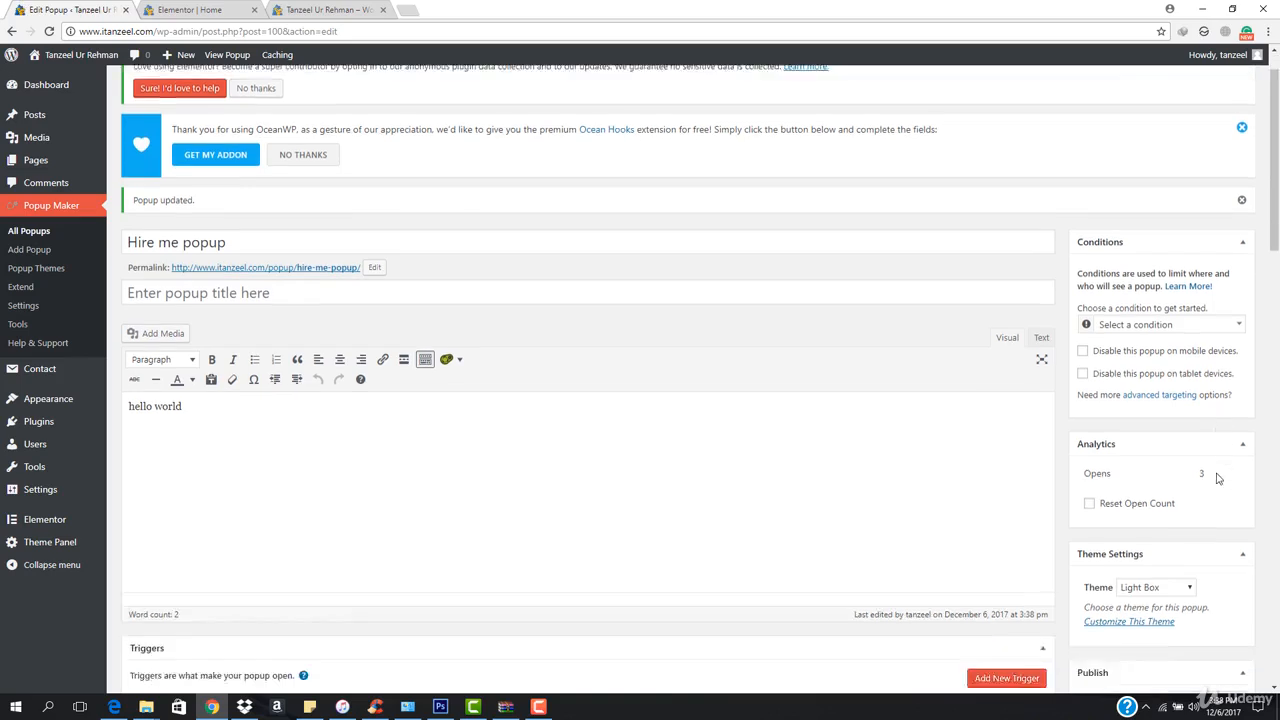
left_click(1174, 440)
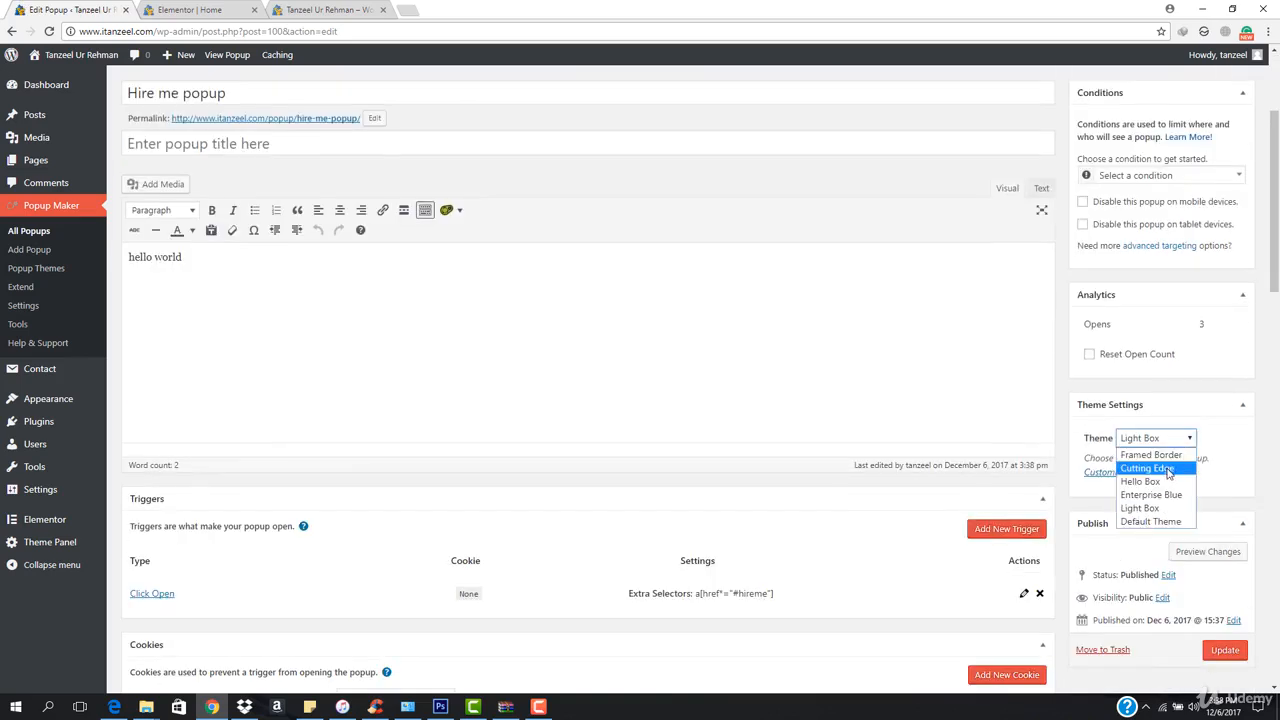
left_click(1166, 470)
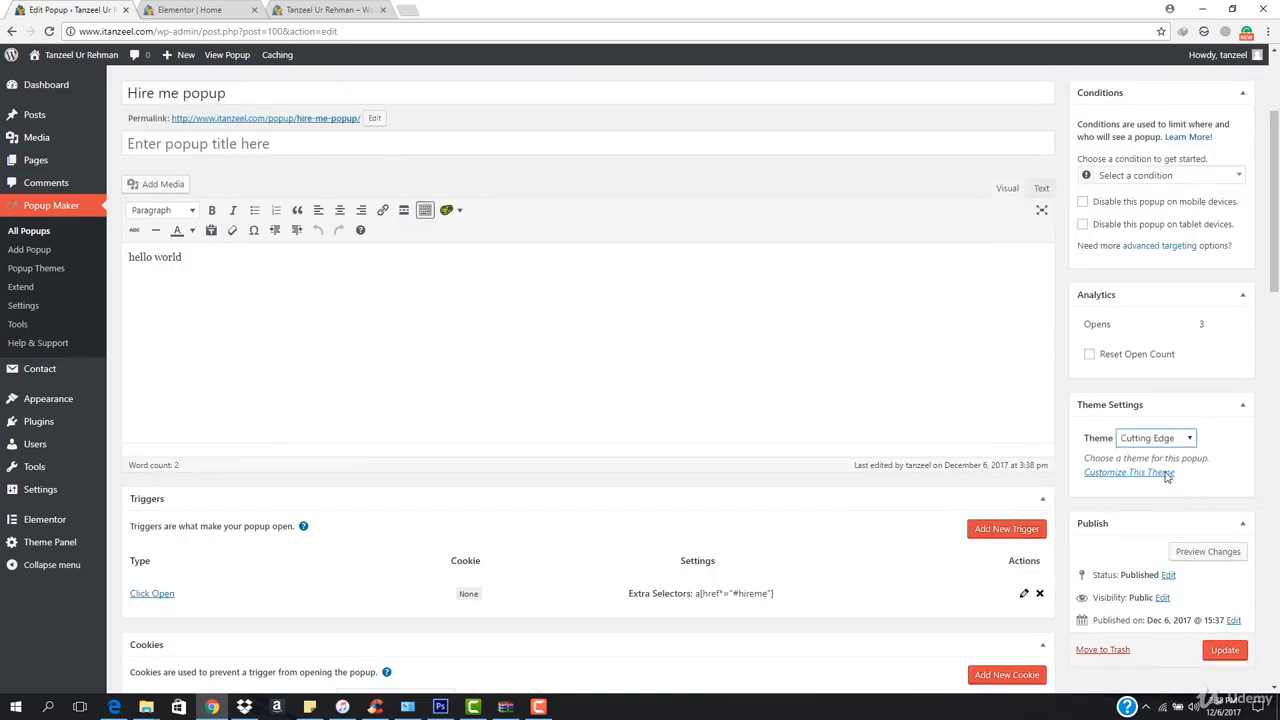
left_click(1236, 656)
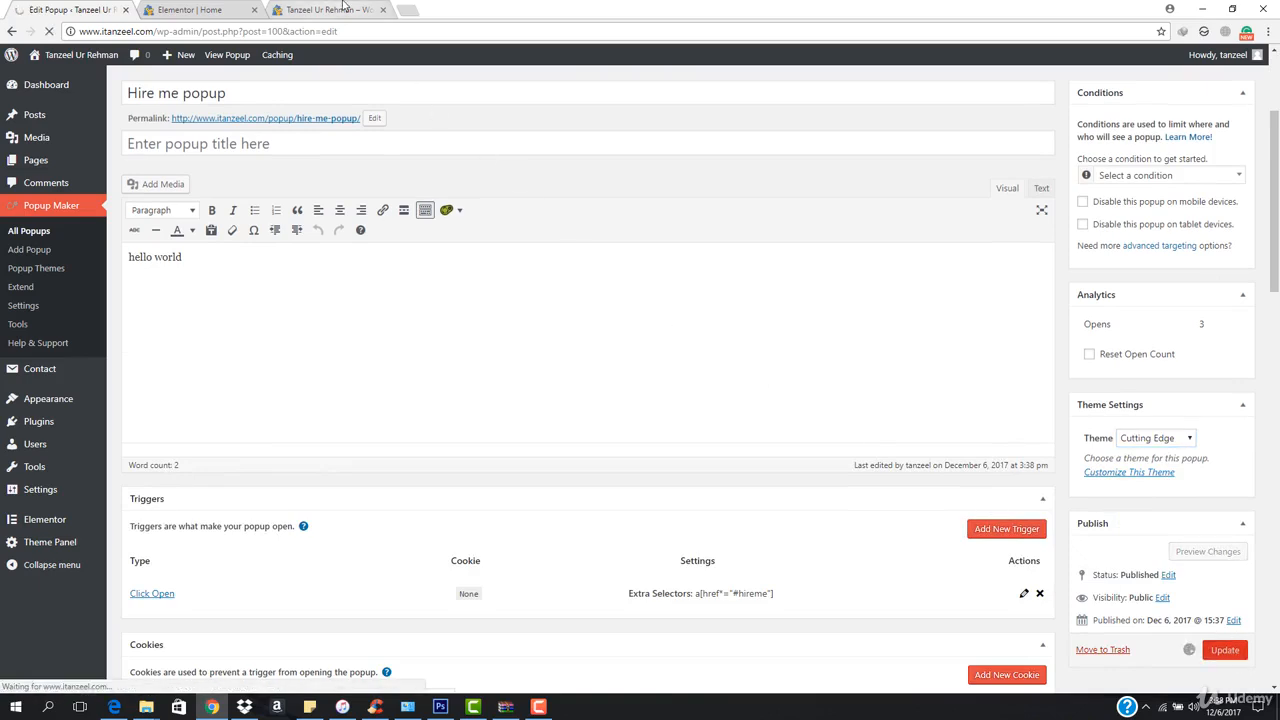
Reload the live home page and open and close the Hire Me popup to check its Cutting Edge styling.
left_click(345, 10)
left_click(379, 31)
key("Return")
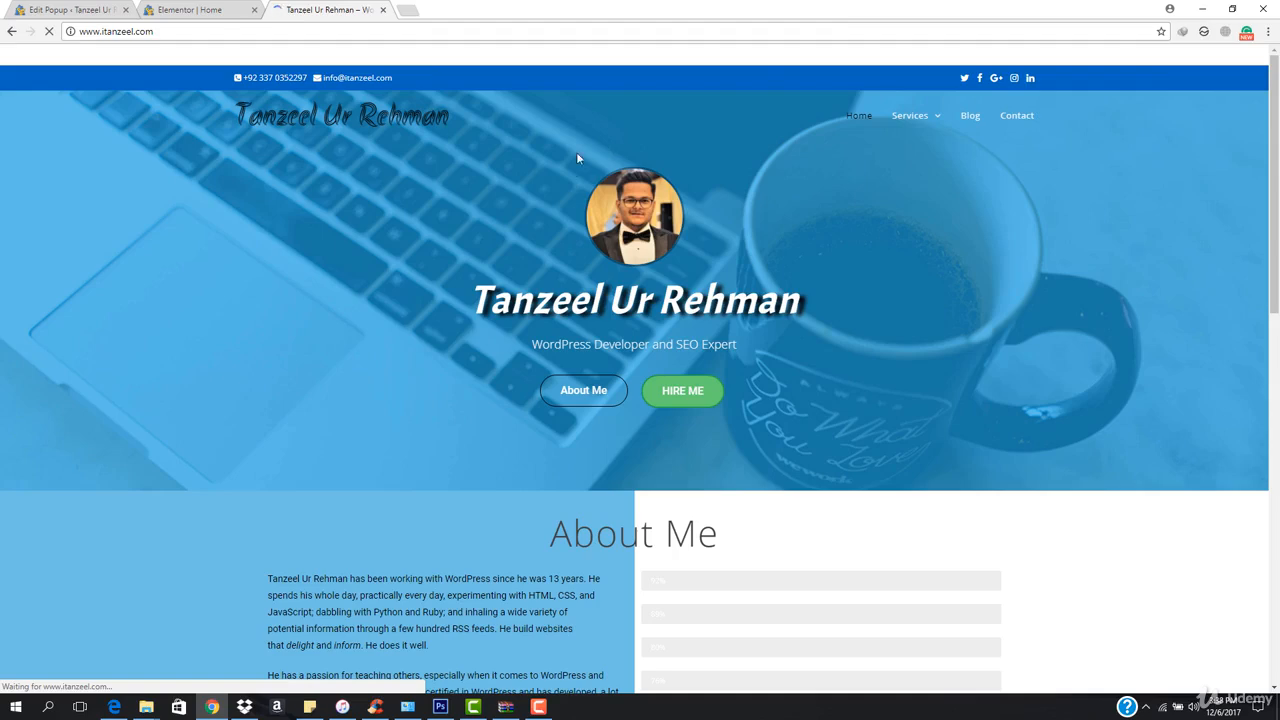
left_click(670, 389)
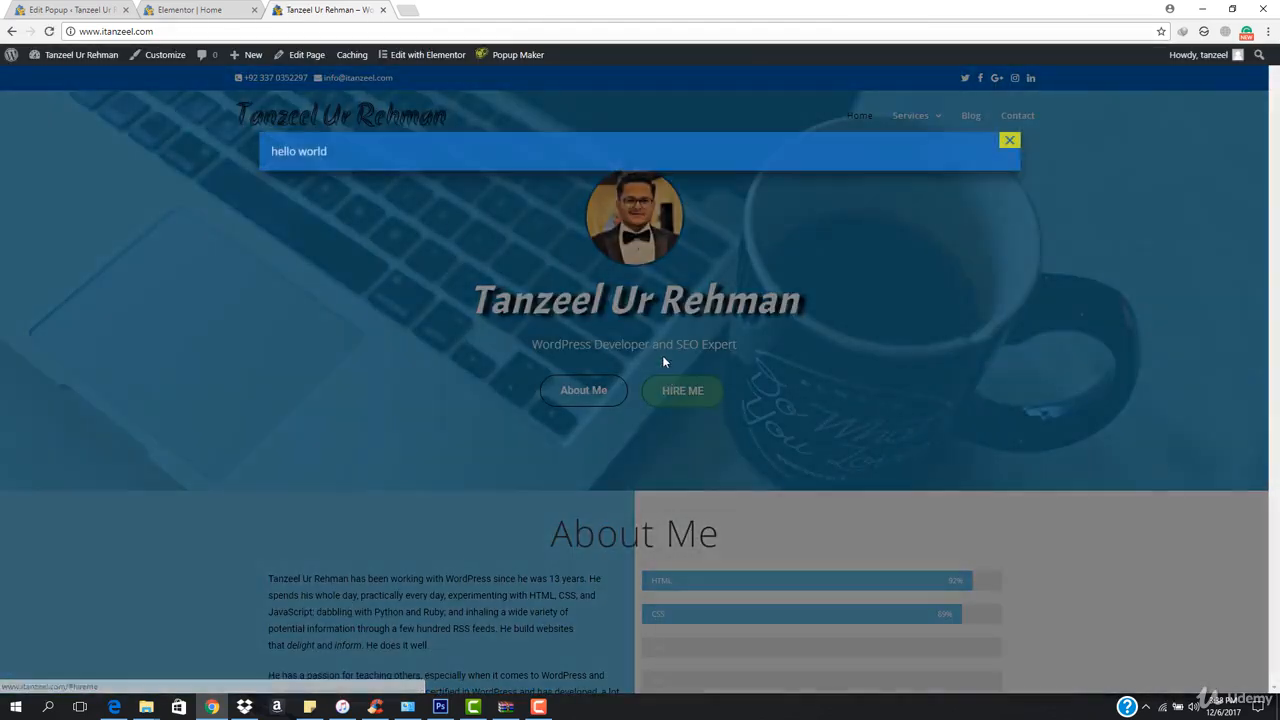
left_click(1010, 141)
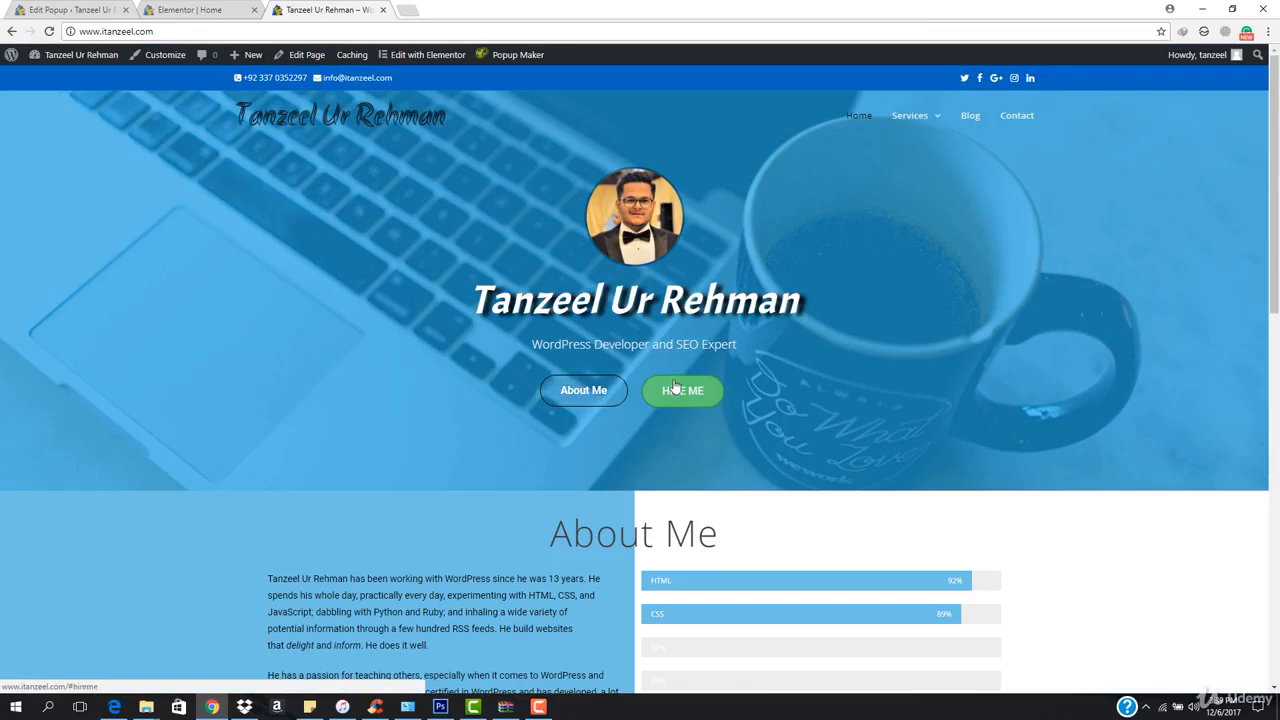
left_click(676, 388)
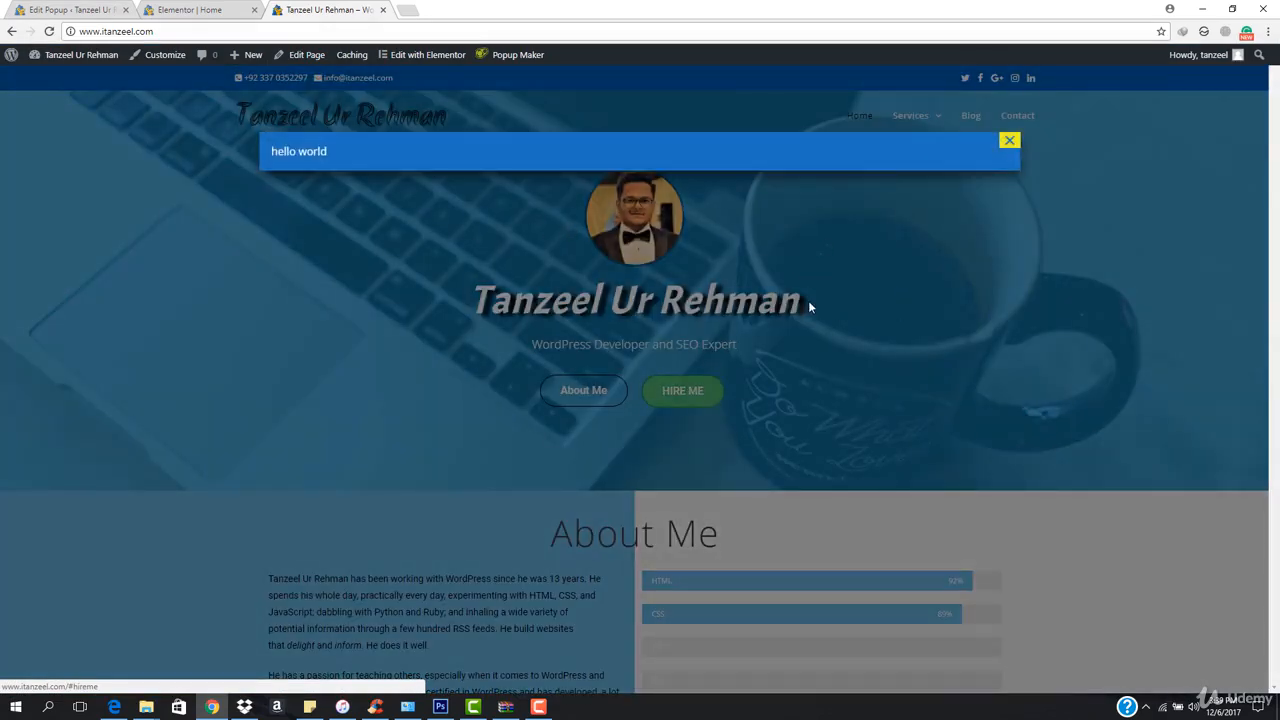
Open the Cutting Edge theme for customization and try a container padding of 30 px.
left_click(42, 10)
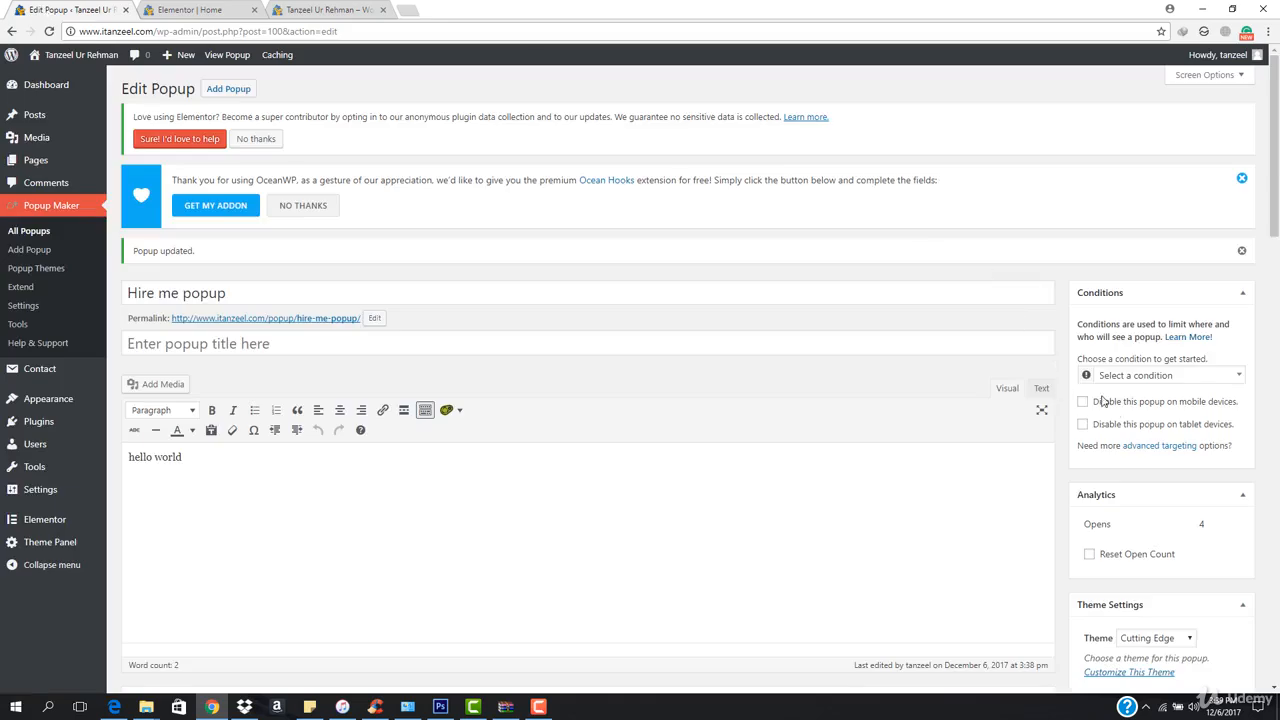
scroll(1102, 401, "down", 2)
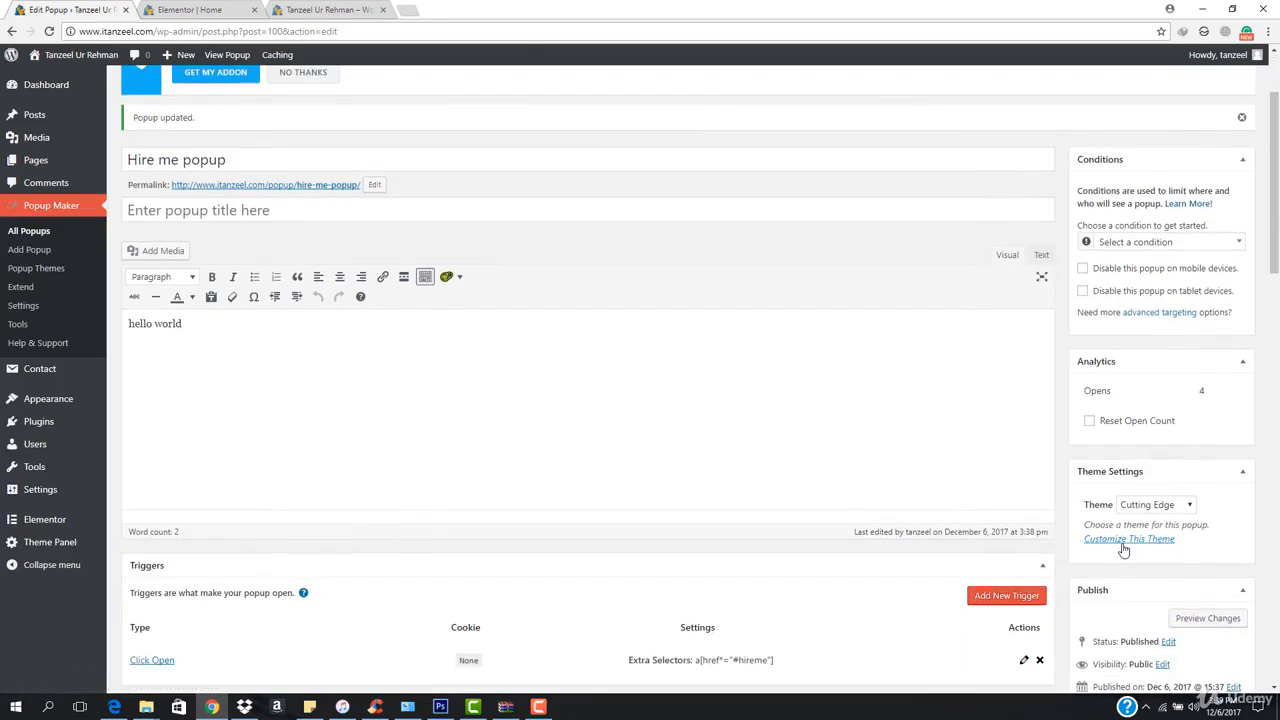
left_click(1121, 541)
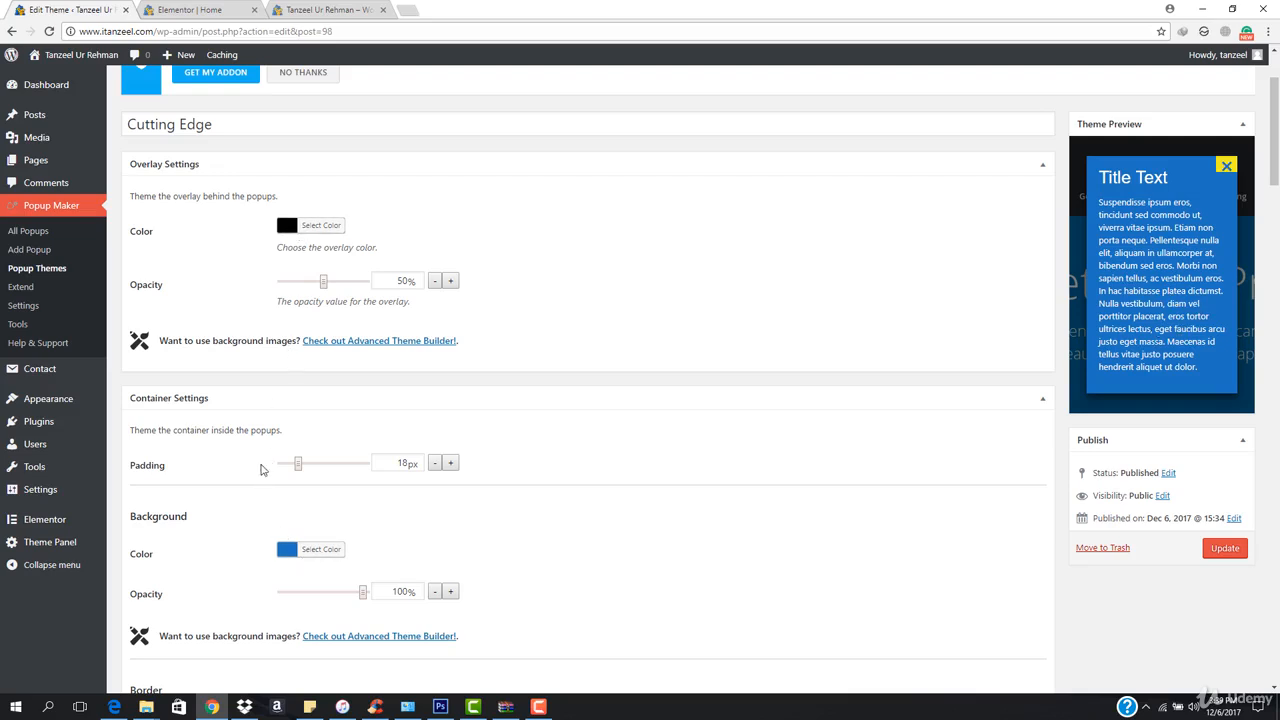
mouse_move(300, 468)
left_mouse_down()
mouse_move(329, 463)
mouse_move(309, 463)
left_mouse_up()
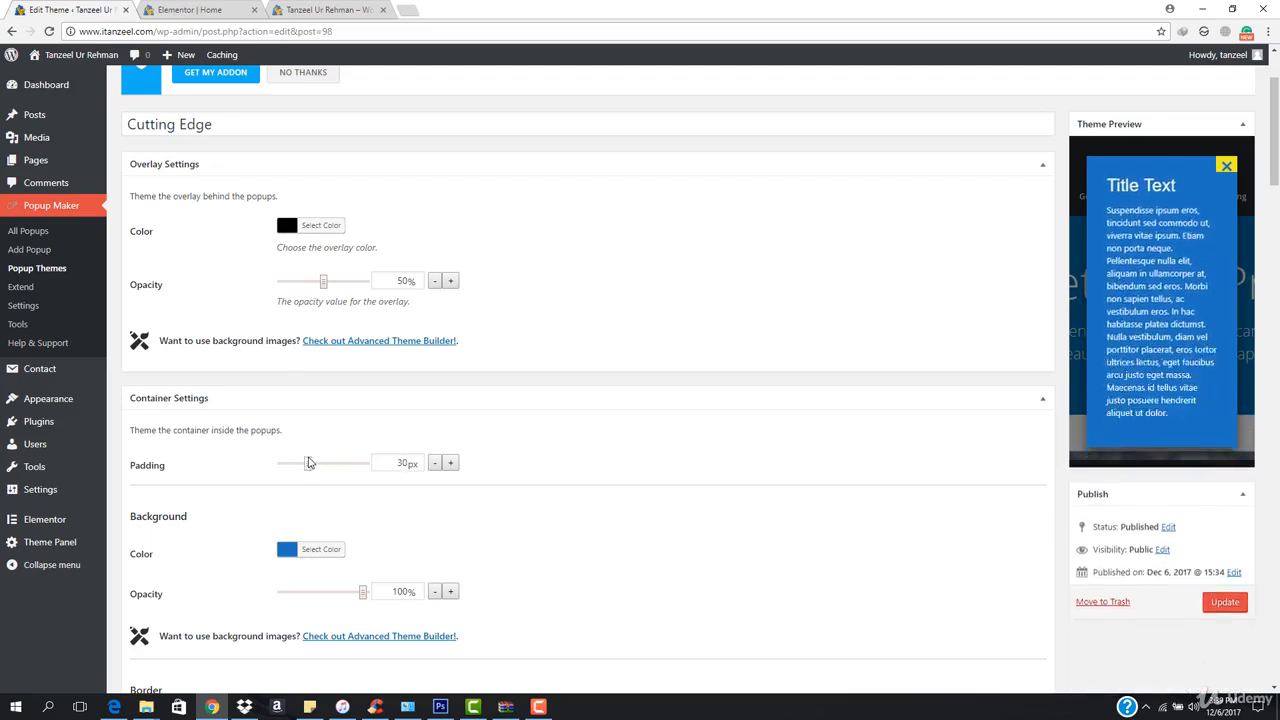
scroll(310, 463, "down", 3)
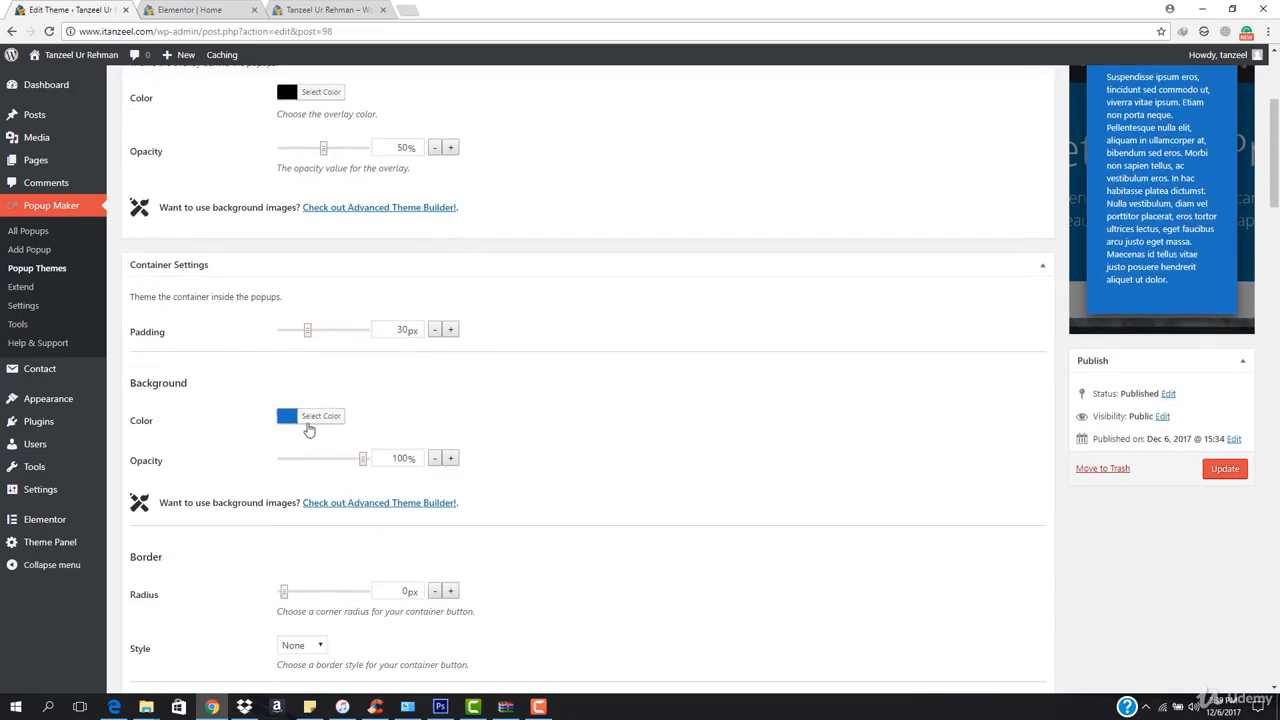
scroll(810, 425, "up", 5)
scroll(42, 250, "up", 2)
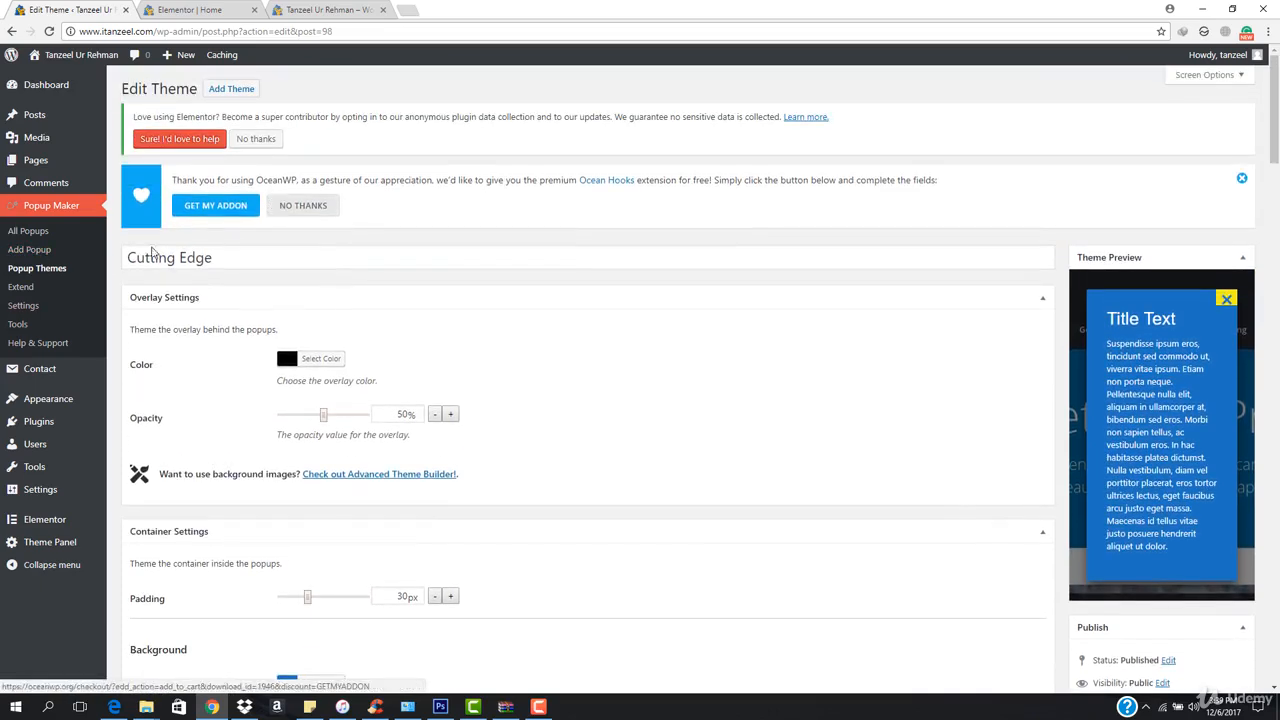
Return to the popup themes list and open all six themes for editing, each in its own browser tab.
left_click(52, 269)
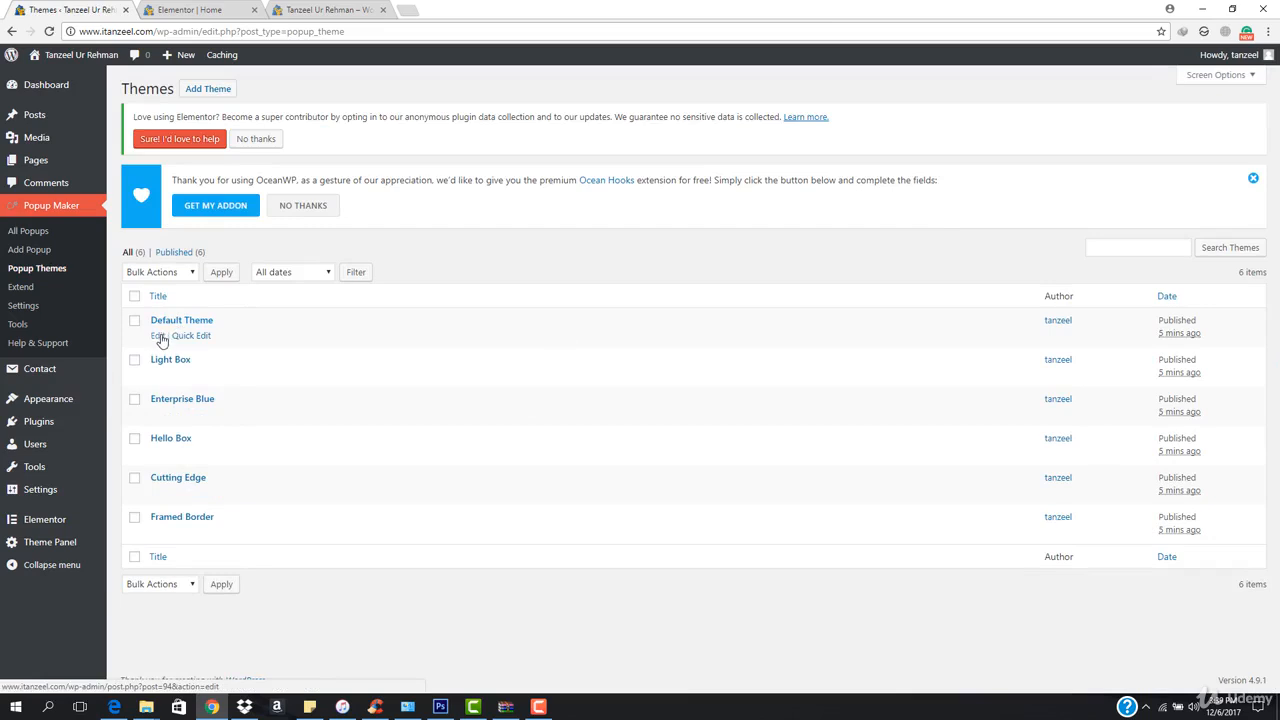
left_click(157, 337, "ctrl")
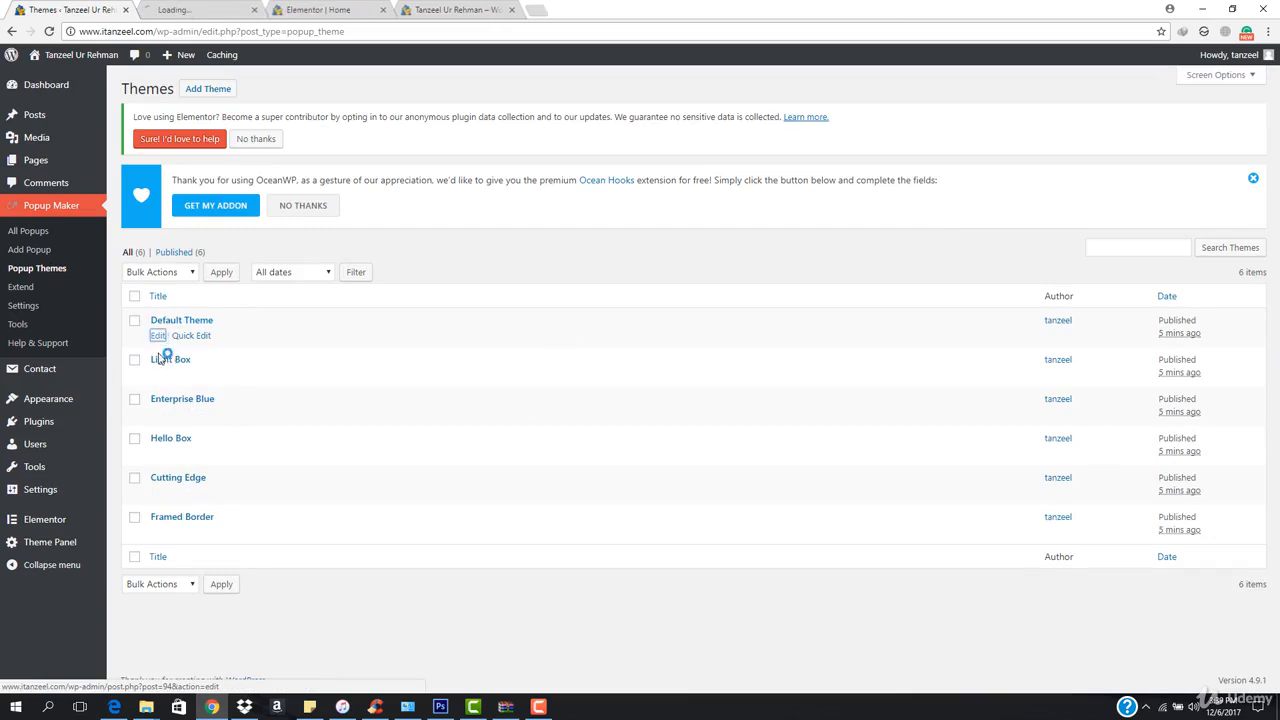
left_click(158, 375, "ctrl")
left_click(158, 414, "ctrl")
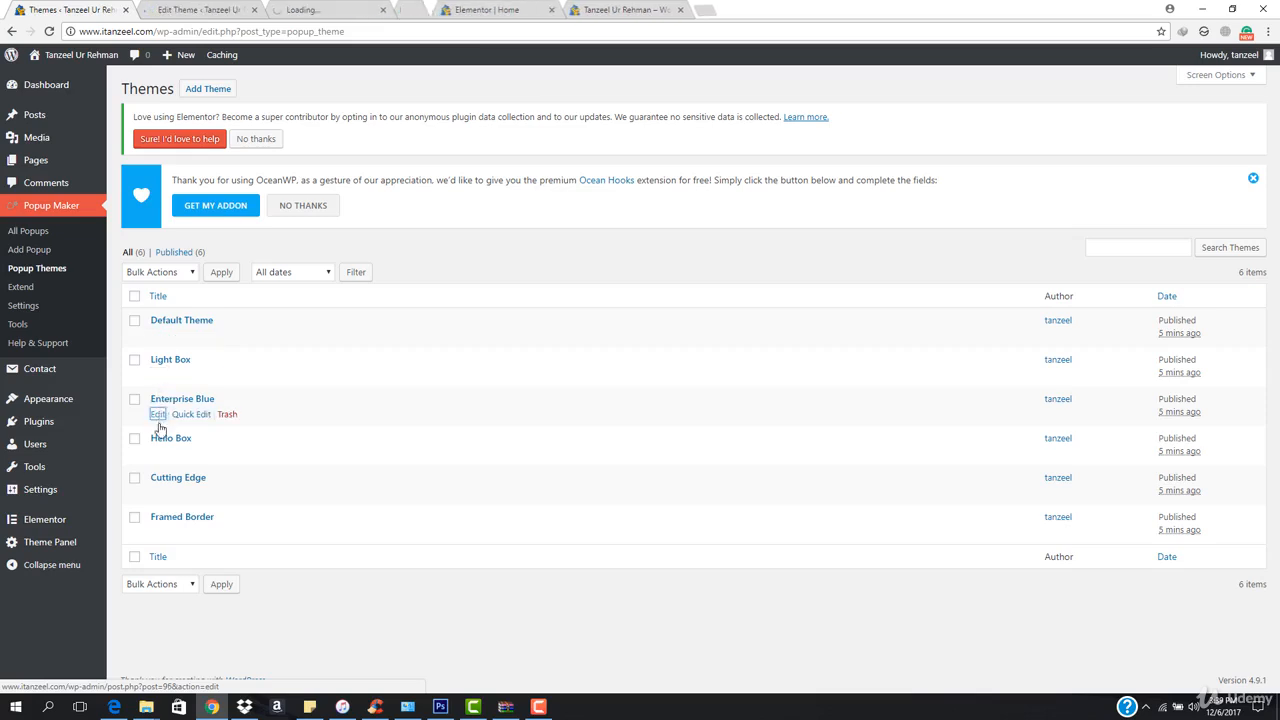
left_click(158, 453, "ctrl")
left_click(158, 492, "ctrl")
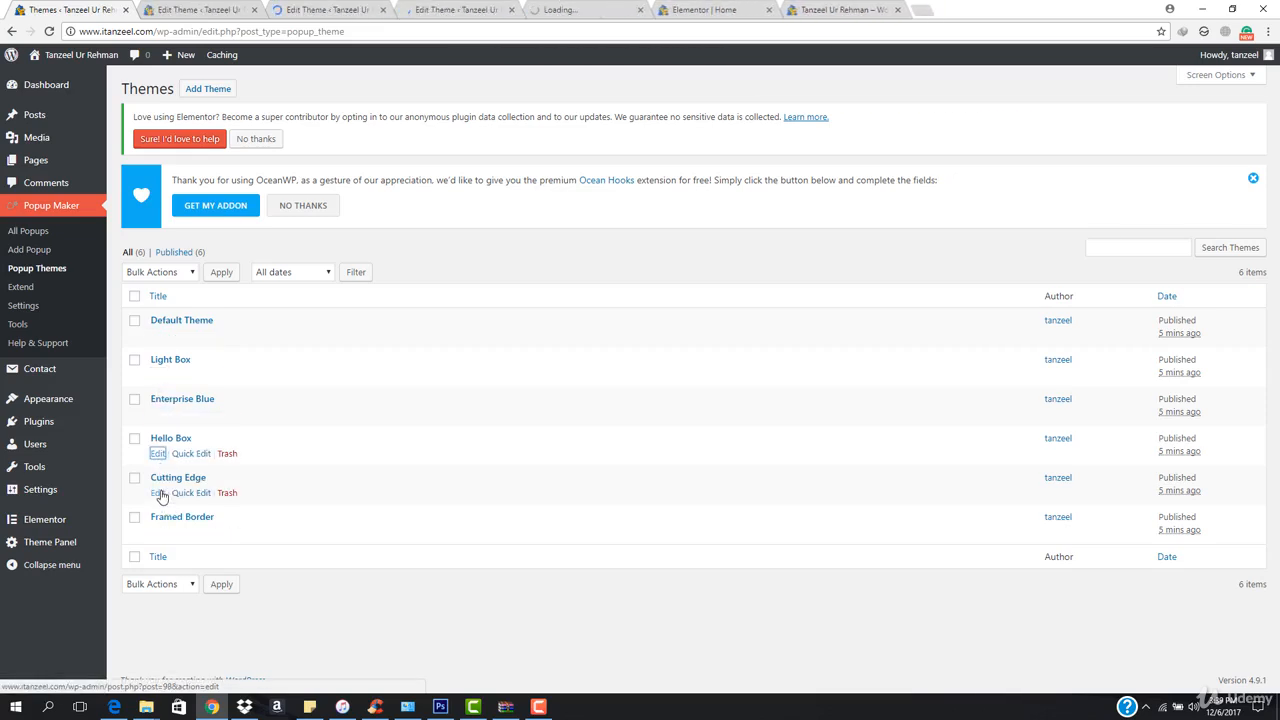
left_click(158, 532, "ctrl")
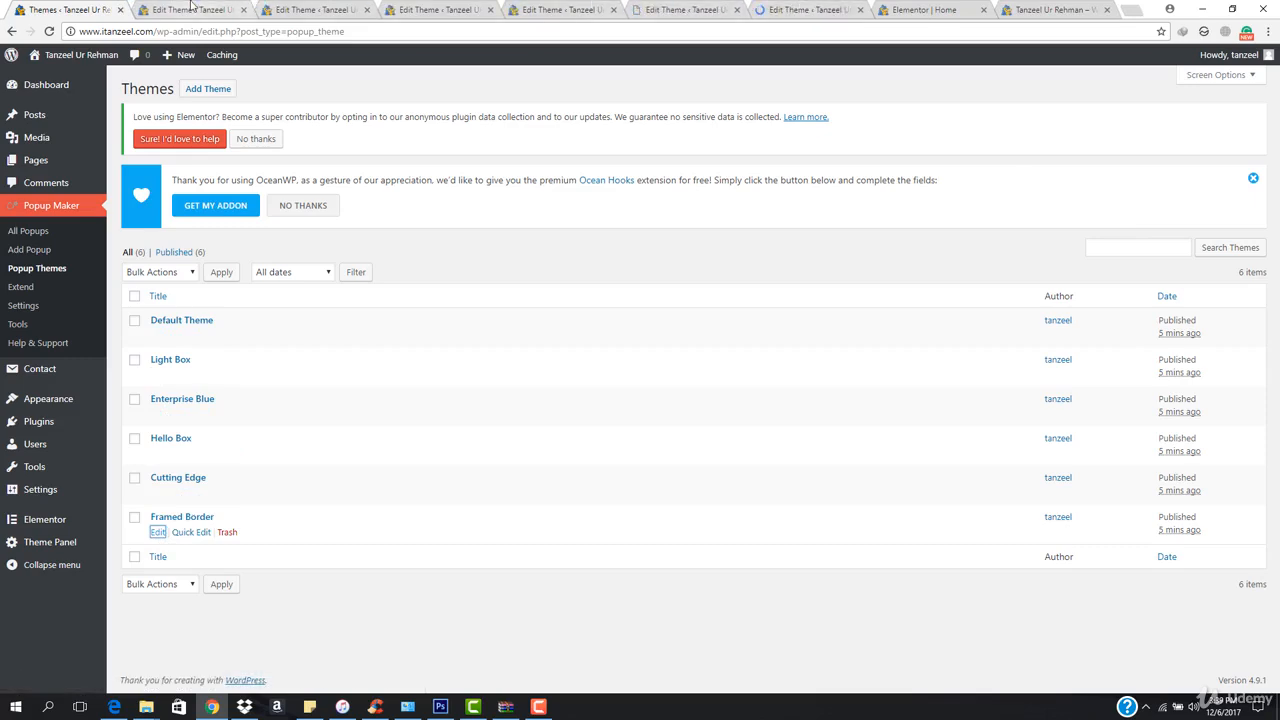
Compare the previews of the Default Theme, Light Box, Enterprise Blue, Hello Box, Cutting Edge and Framed Border themes, returning to Cutting Edge.
left_click(200, 9)
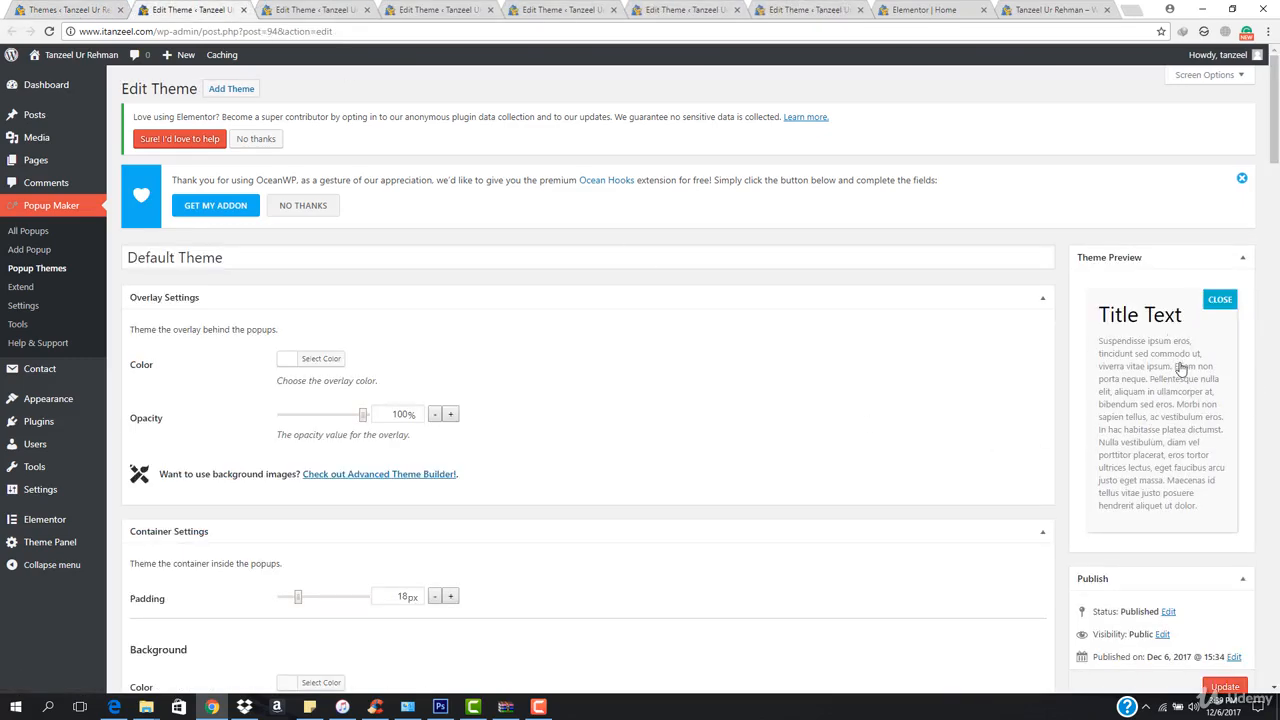
left_click(290, 8)
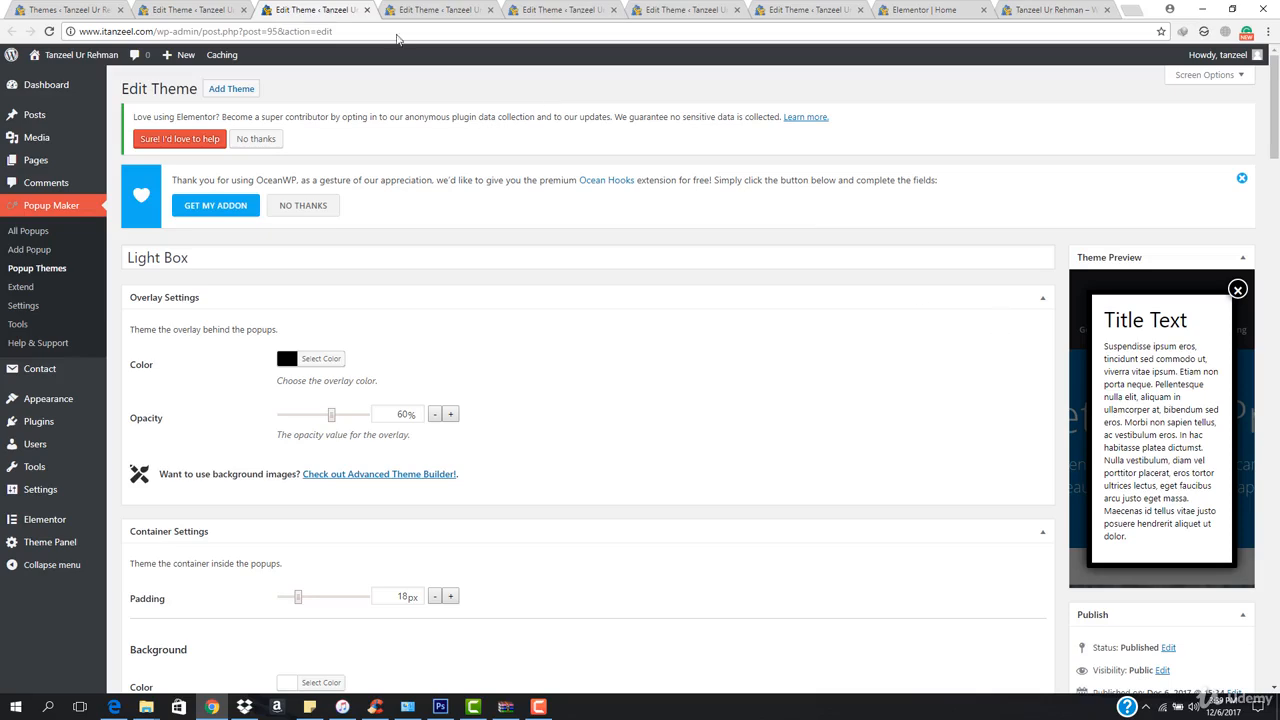
left_click(455, 9)
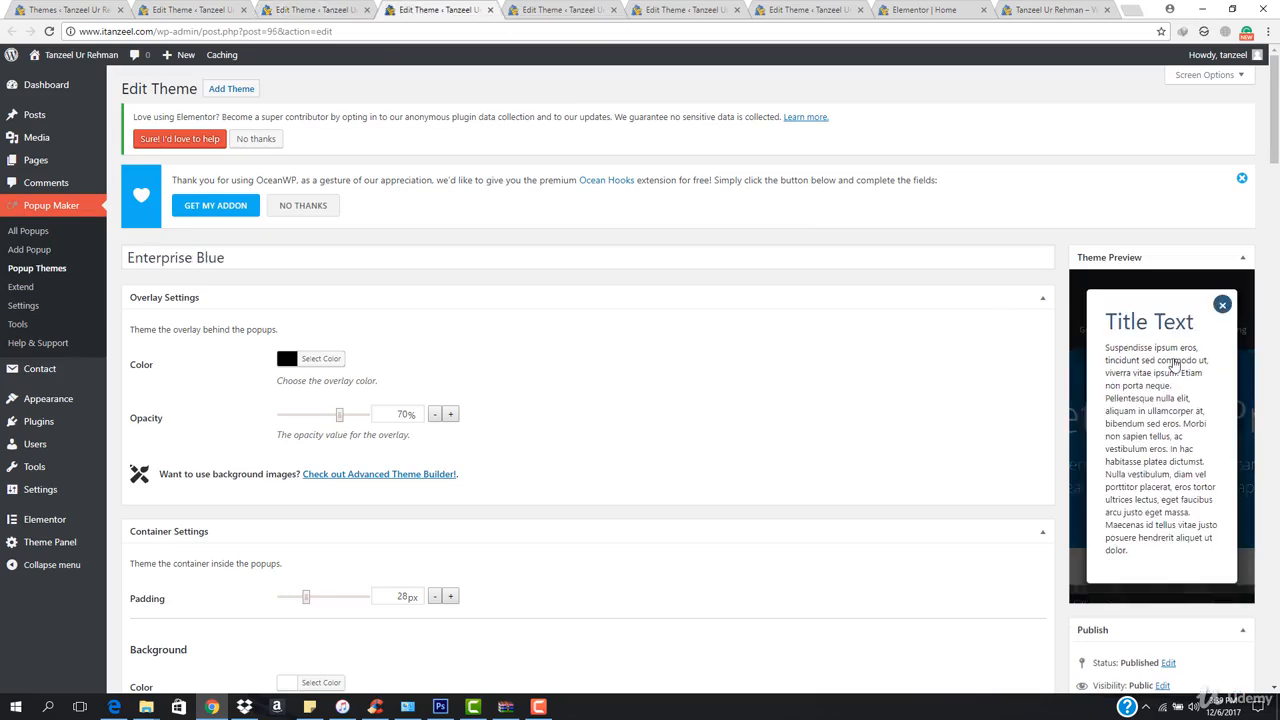
left_click(563, 8)
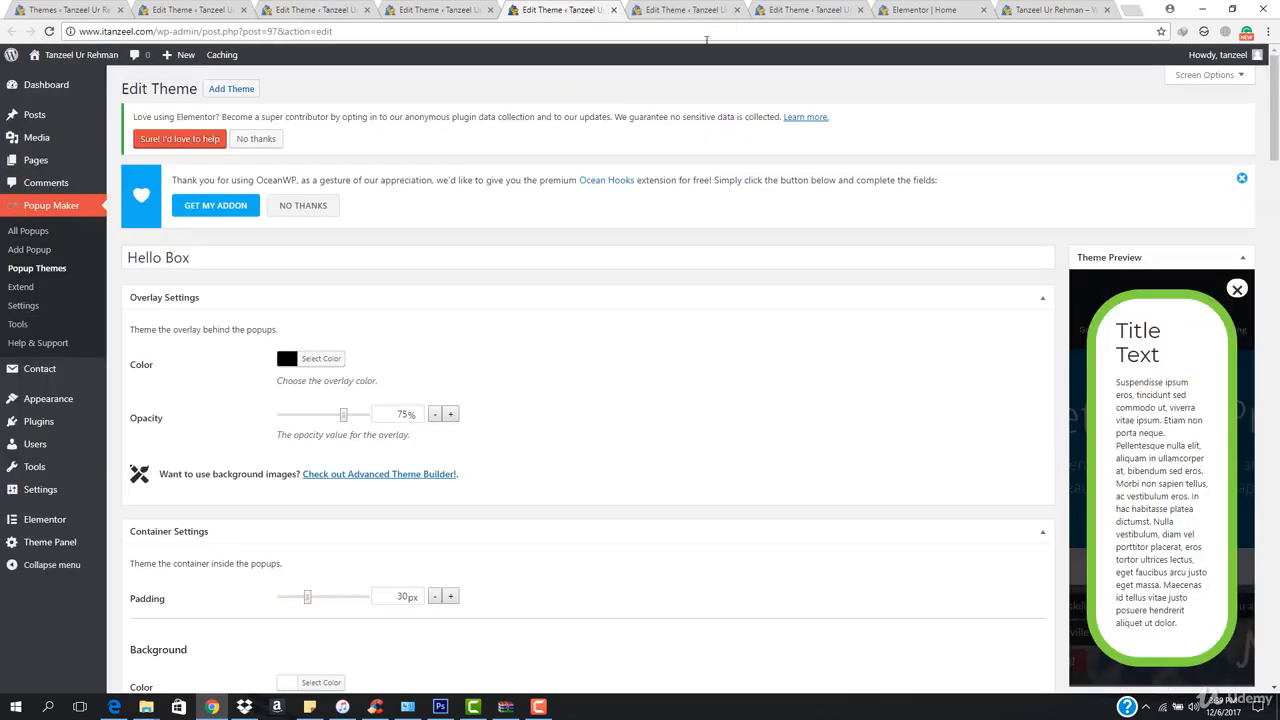
left_click(686, 9)
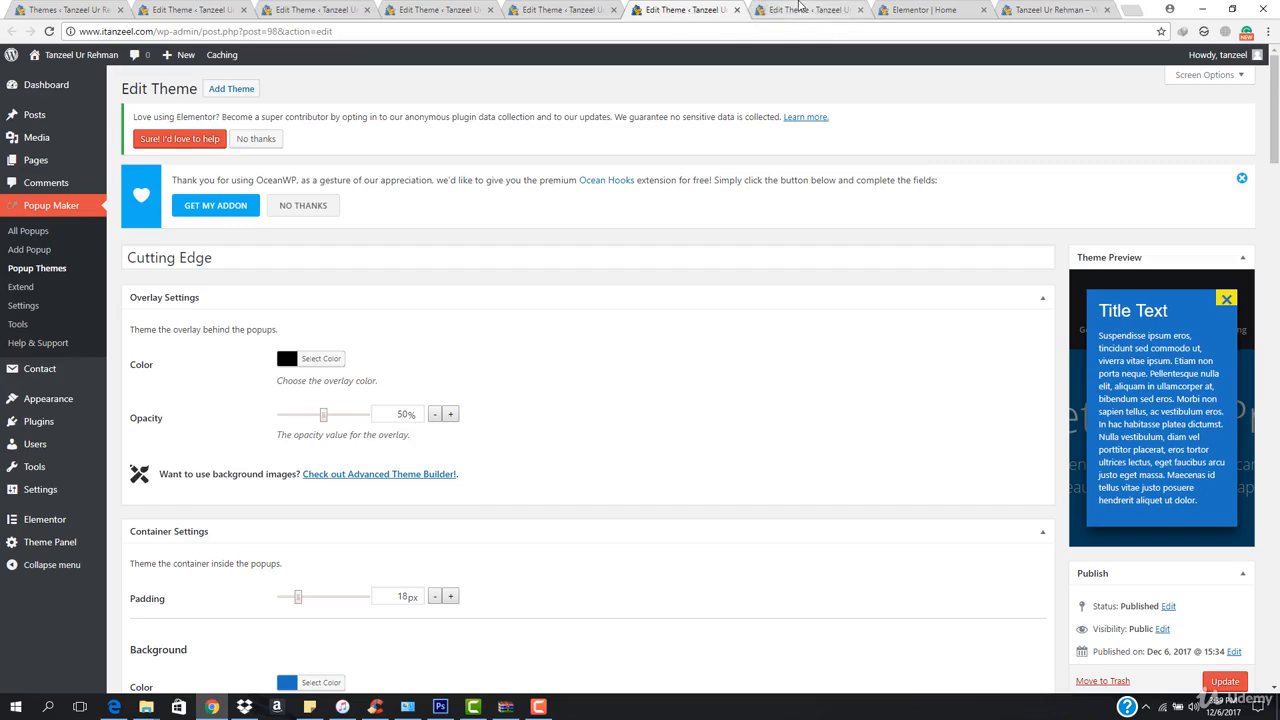
left_click(805, 9)
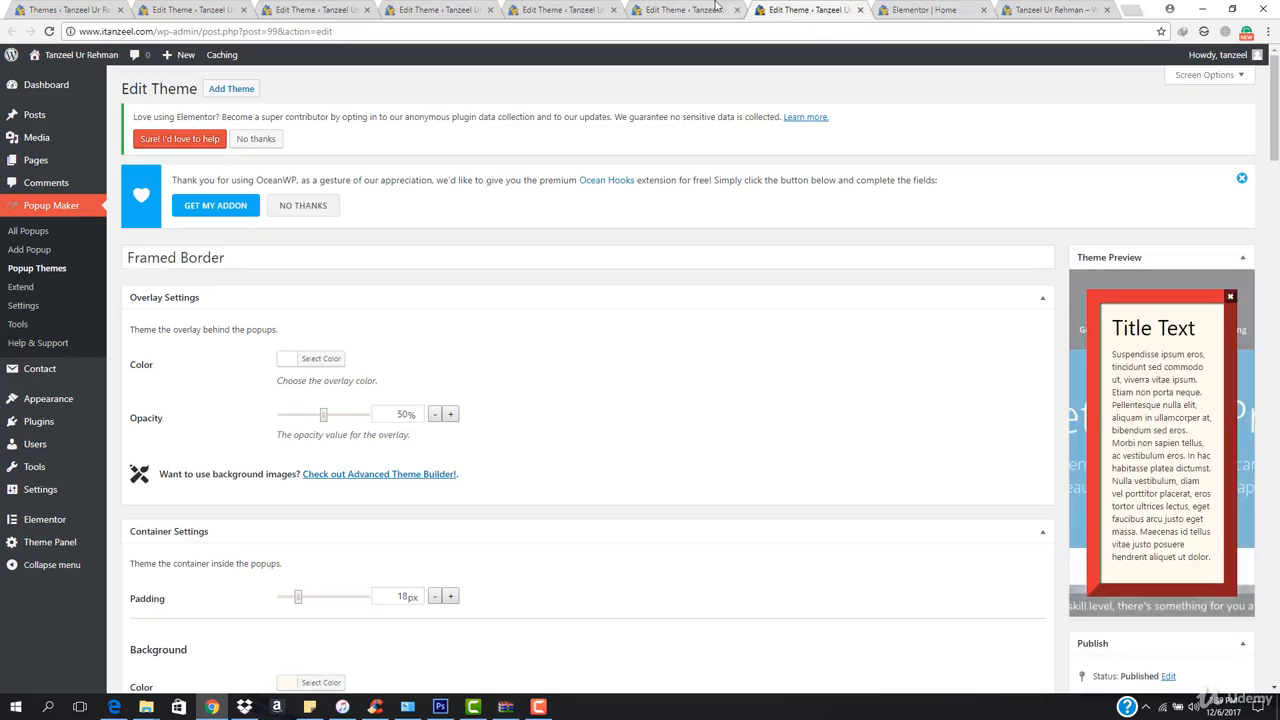
left_click(718, 9)
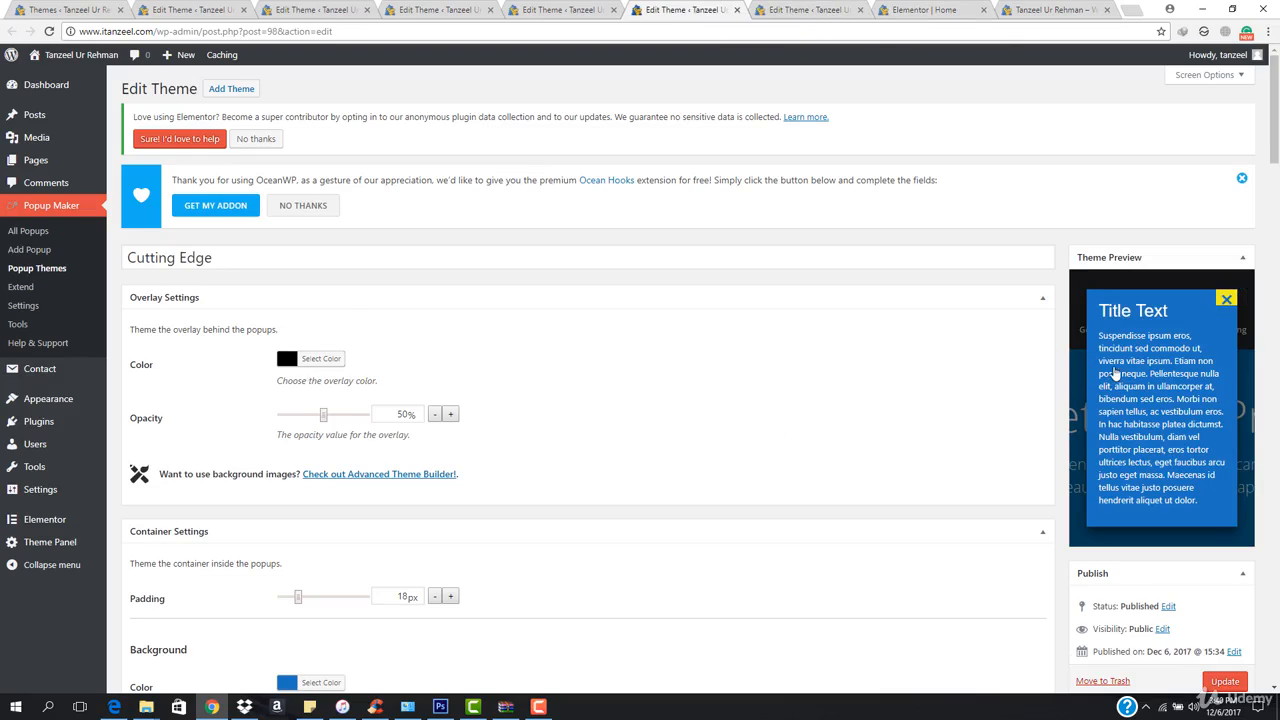
Try a blue overlay color (#21a4d3) with 72% opacity on the Cutting Edge theme.
scroll(583, 340, "down", 2)
left_click(296, 230)
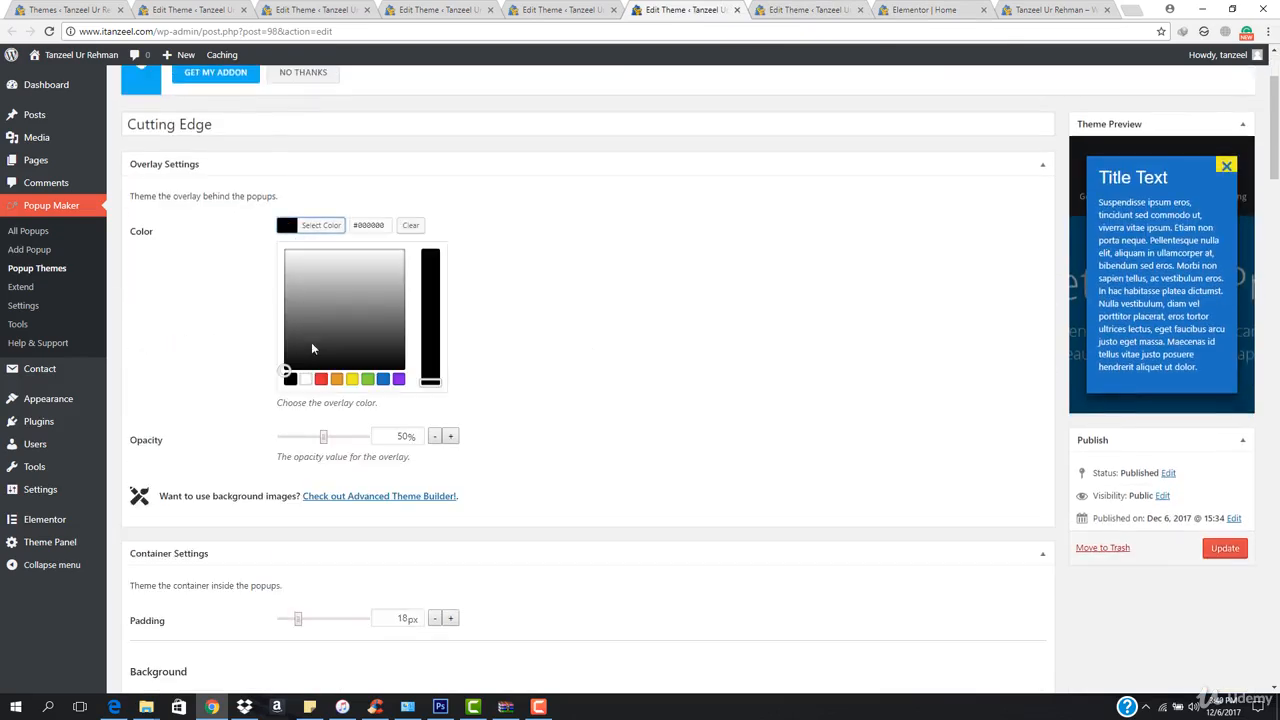
left_click(382, 379)
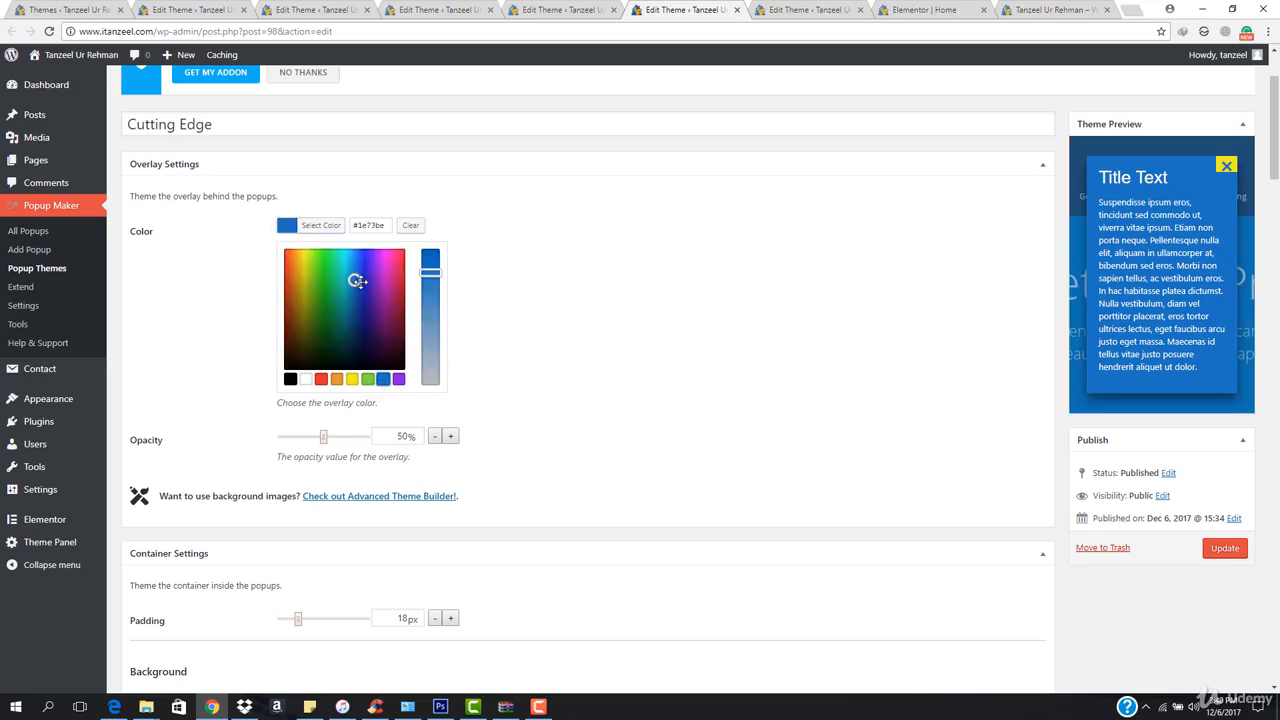
left_click_drag(357, 281, 355, 271)
left_click_drag(322, 447, 342, 447)
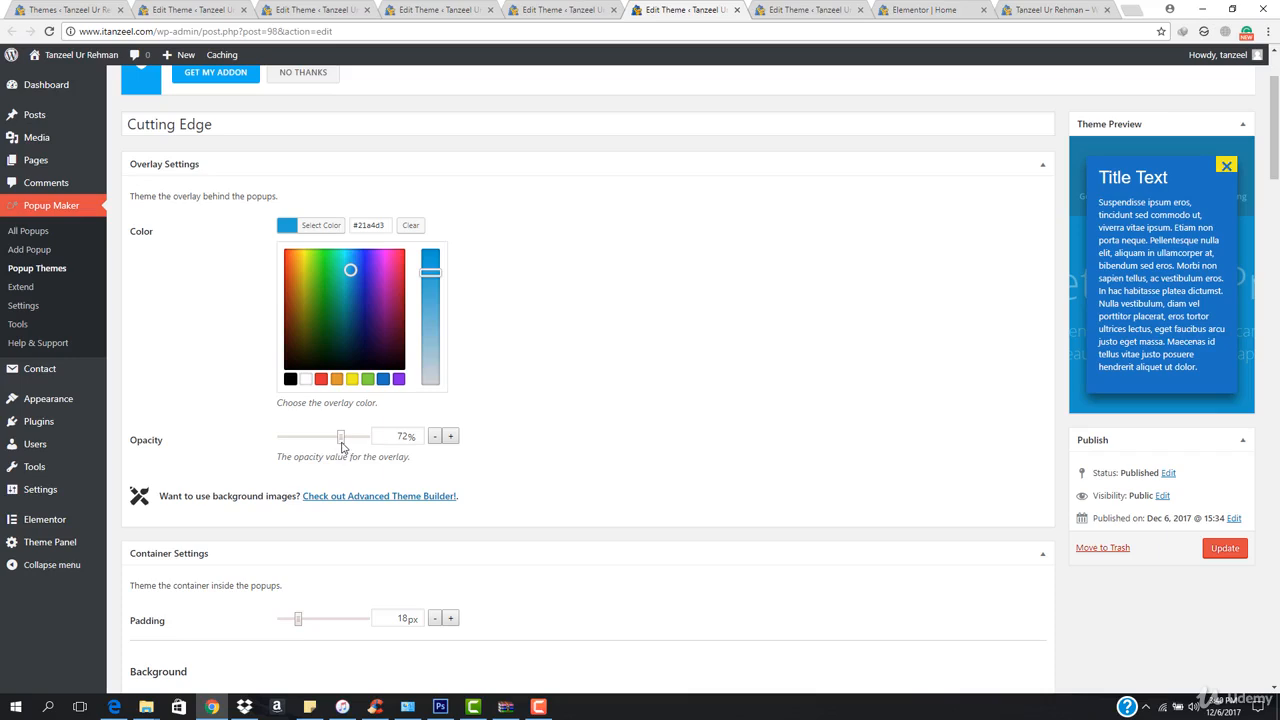
left_click(369, 403)
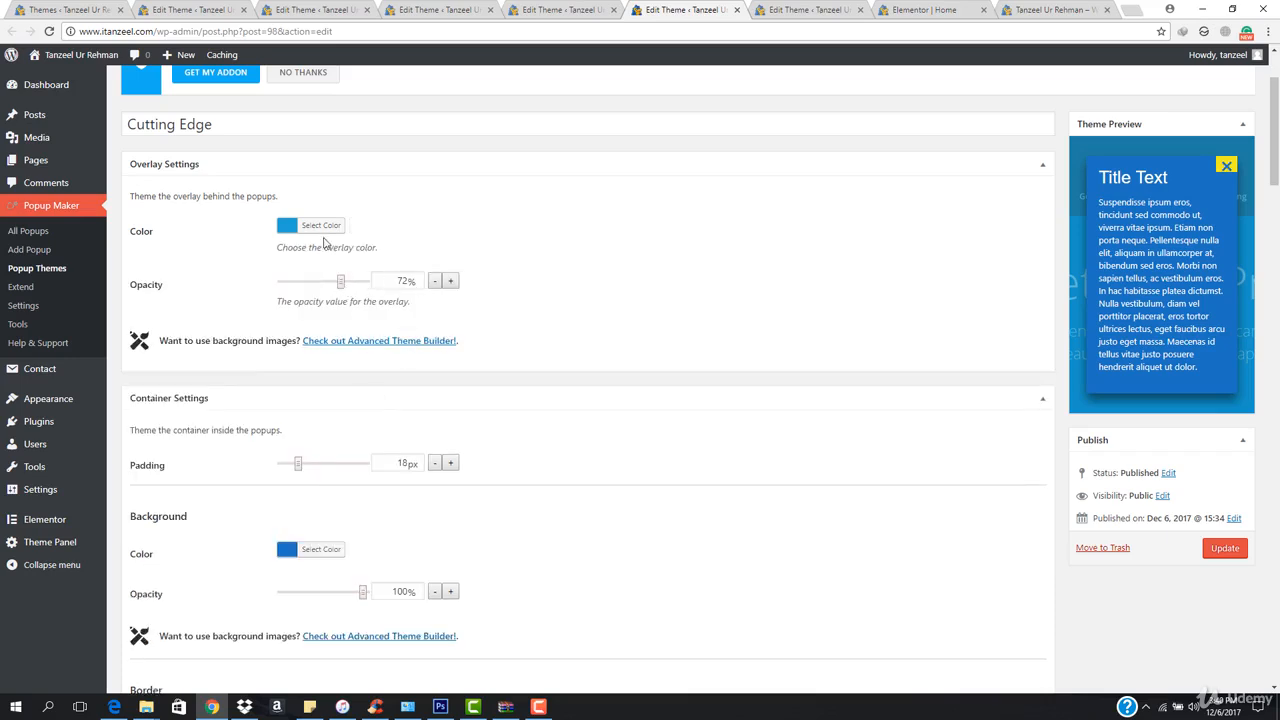
Set the Cutting Edge theme's overlay color to black (#000000) and its overlay opacity to 73%.
left_click(320, 226)
left_click(290, 380)
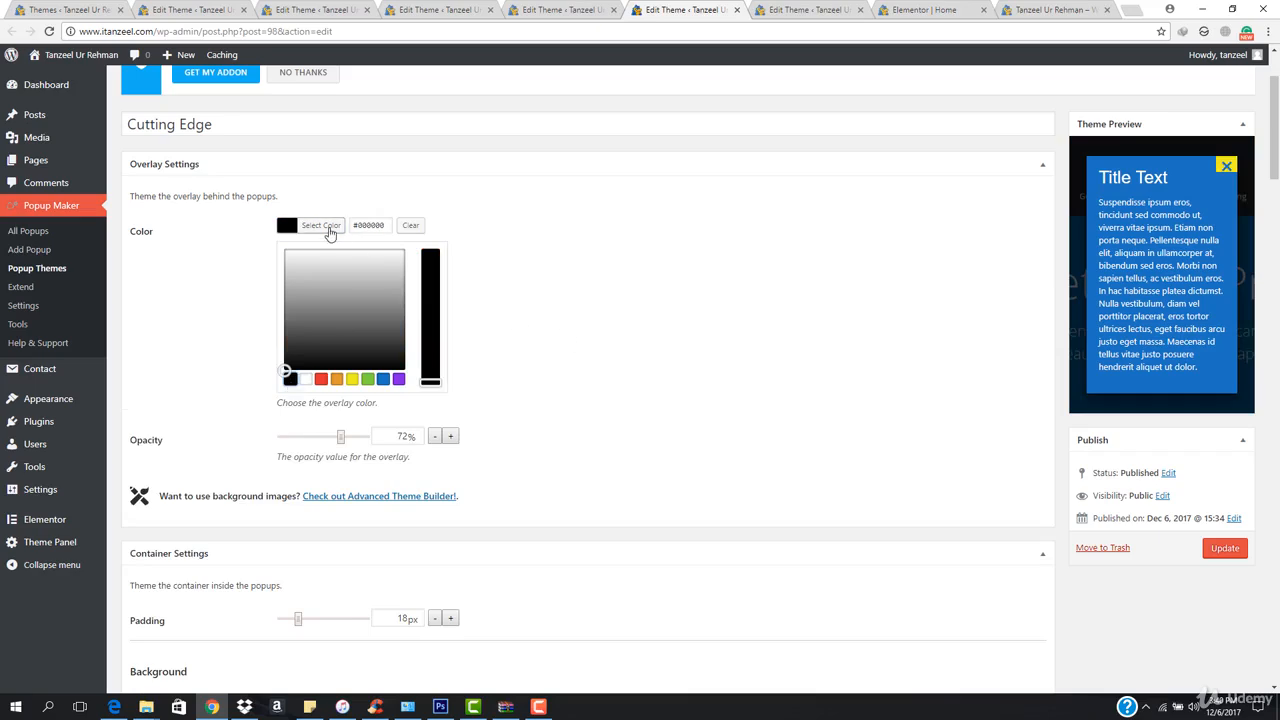
left_click(325, 227)
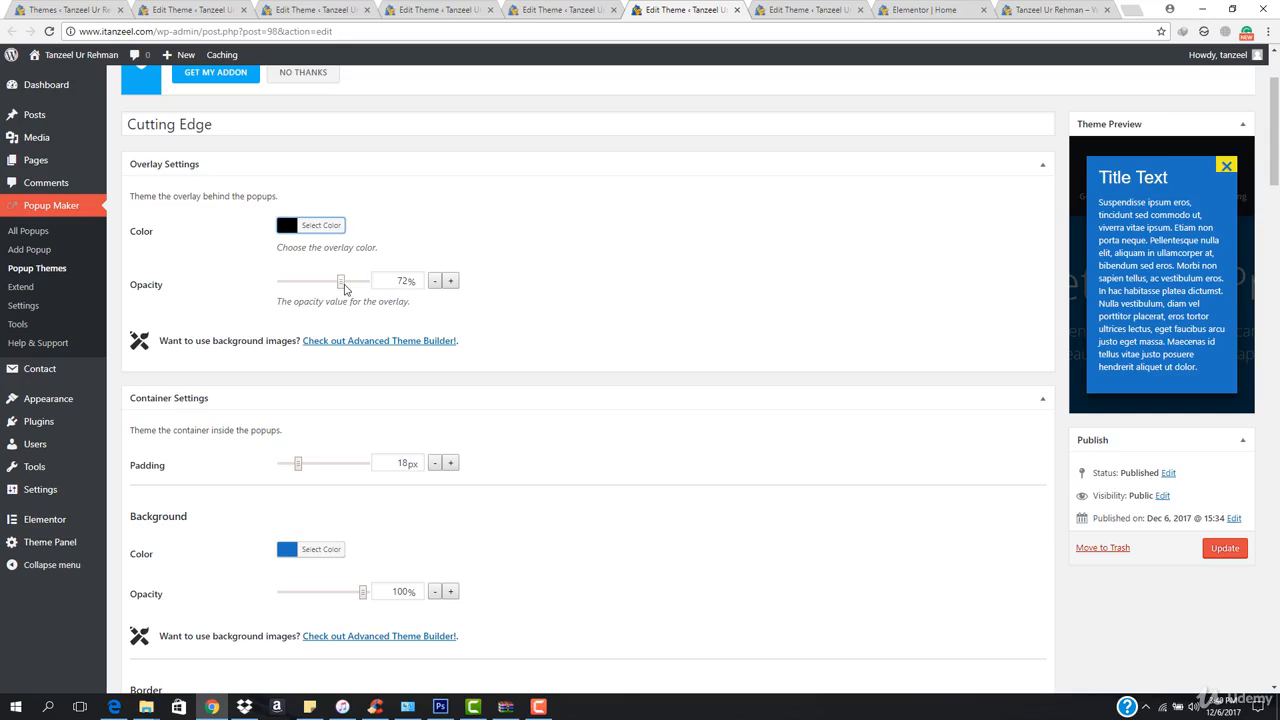
mouse_move(341, 283)
left_mouse_down()
mouse_move(368, 288)
mouse_move(349, 286)
left_mouse_up()
Set the Cutting Edge theme's container background color to white (#ffffff) and check the preview.
scroll(352, 314, "down", 2)
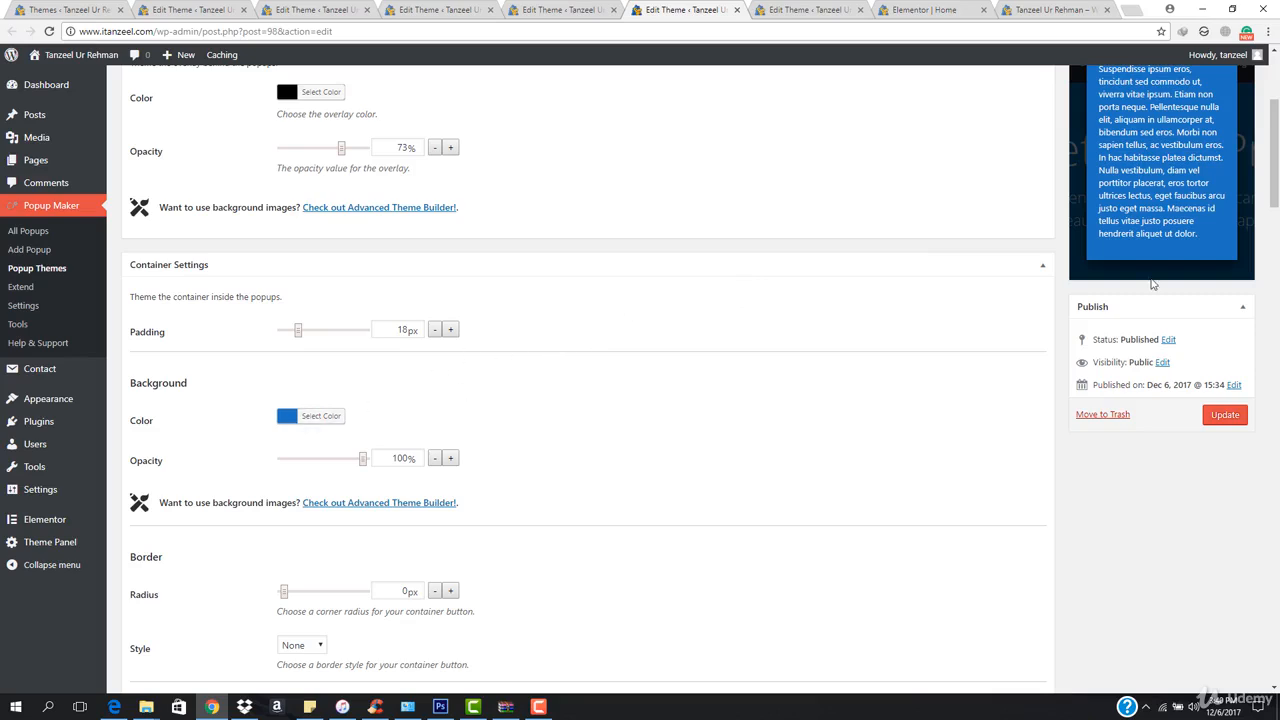
left_click(312, 415)
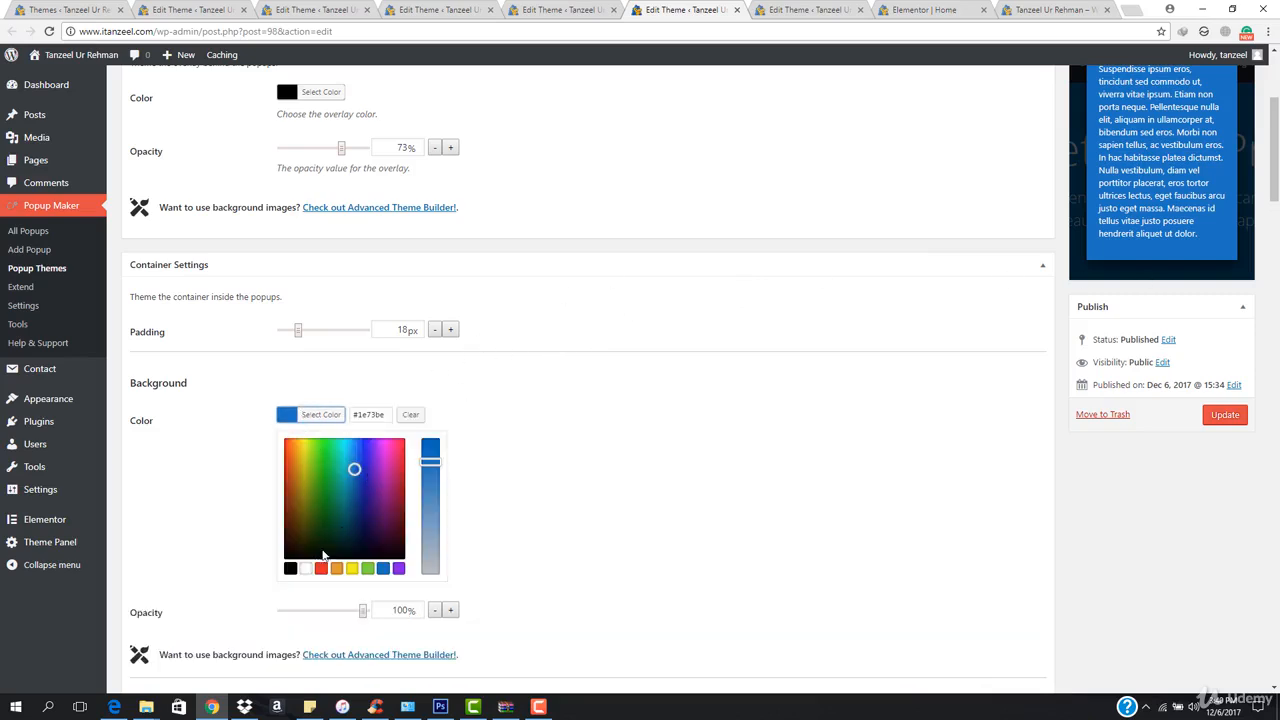
left_click(306, 569)
scroll(551, 471, "up", 2)
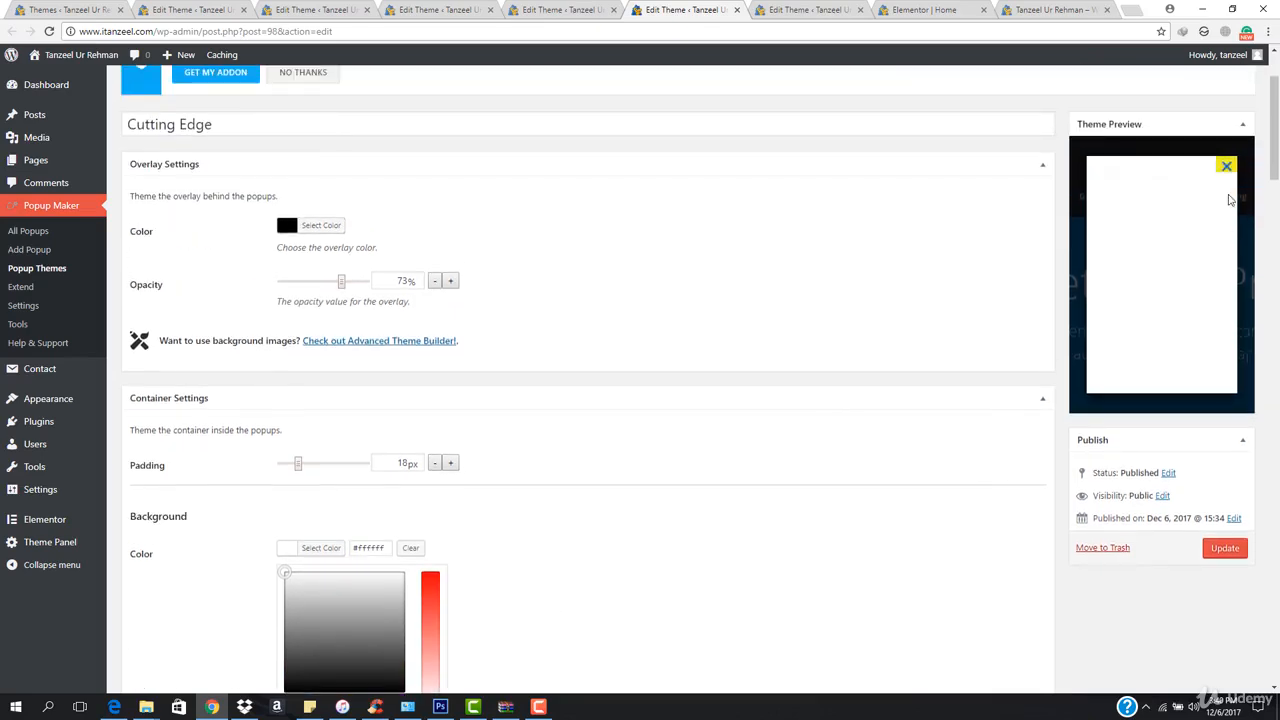
left_click(308, 550)
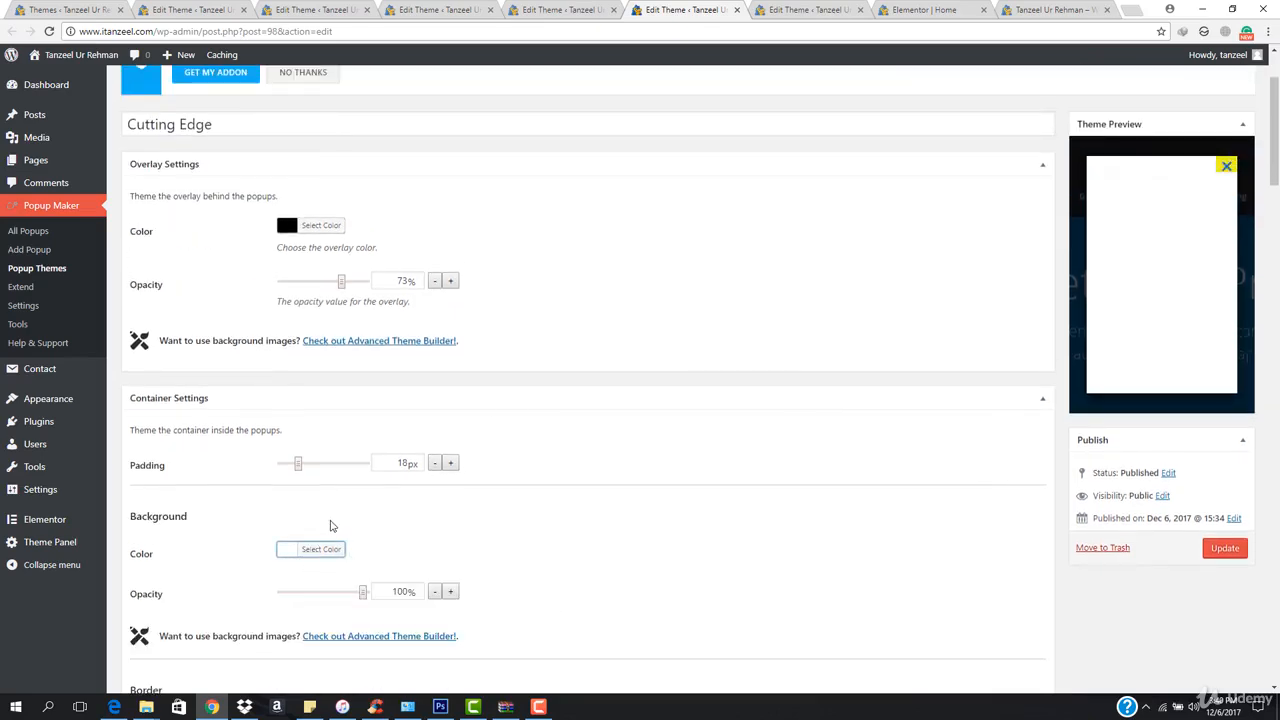
Set the Cutting Edge theme's title font color to black (#000000) and check it in the preview.
scroll(320, 530, "down", 3)
scroll(381, 501, "down", 2)
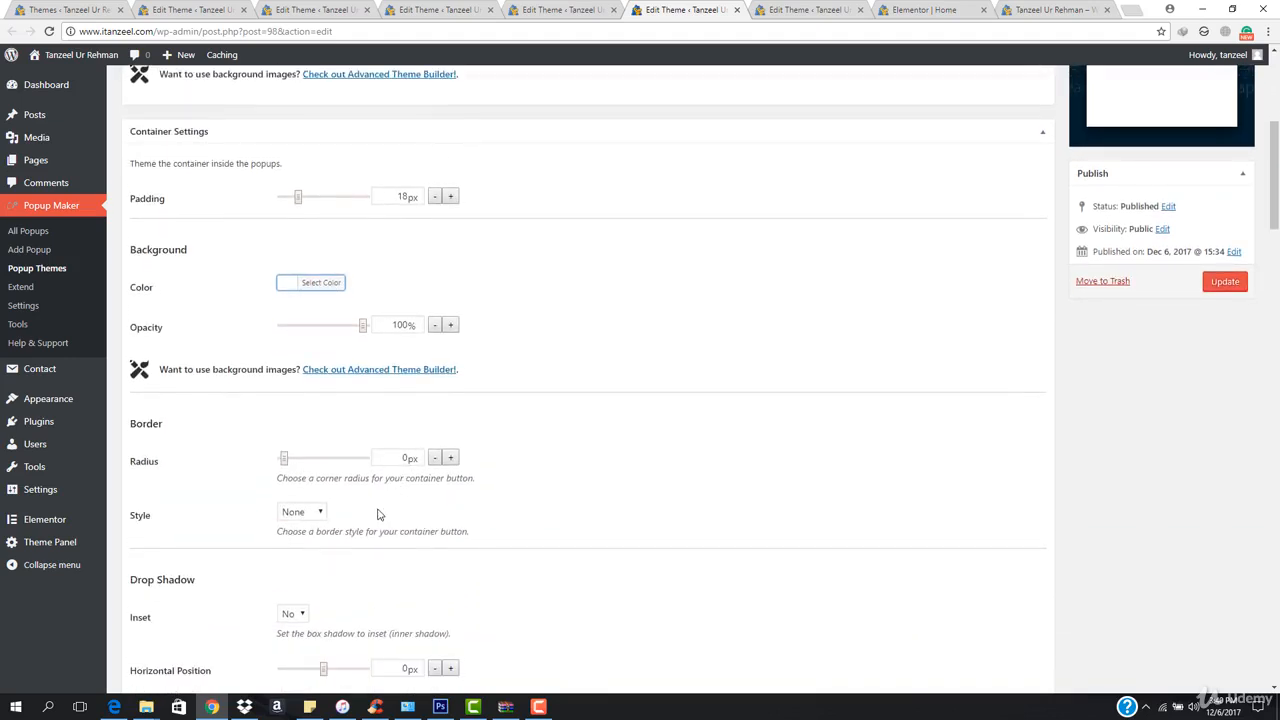
scroll(378, 514, "down", 4)
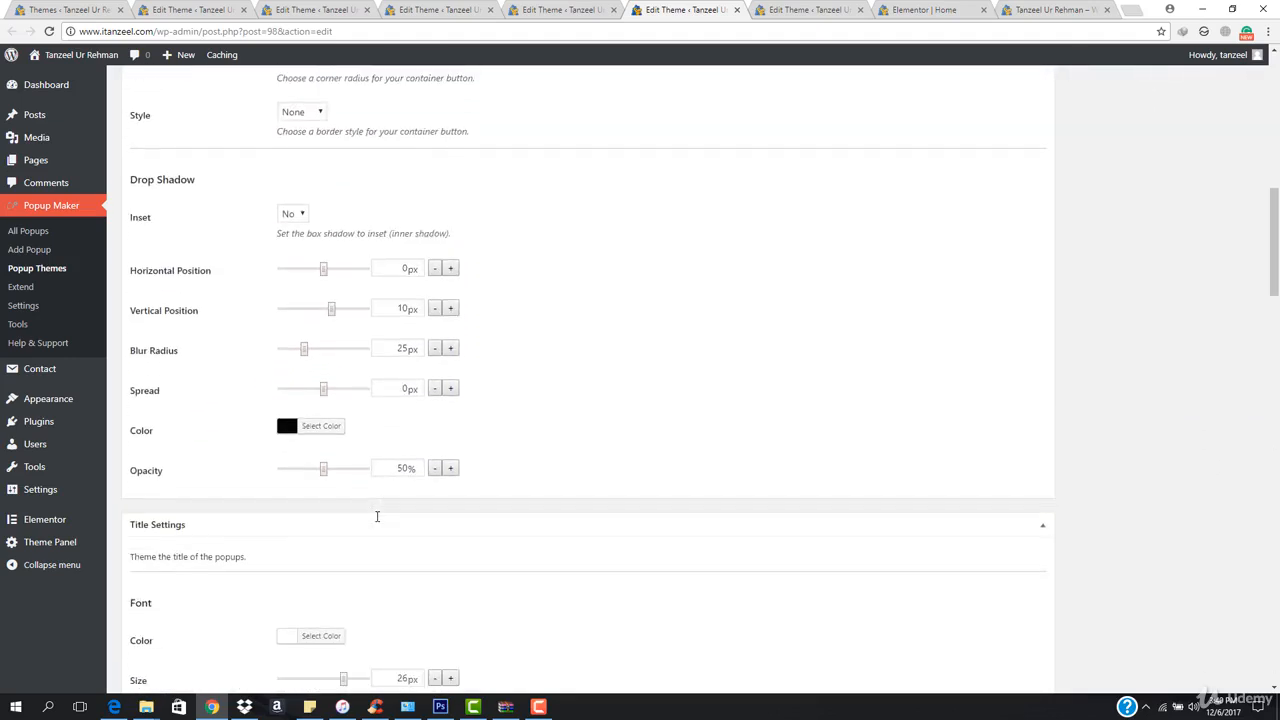
scroll(377, 516, "down", 1)
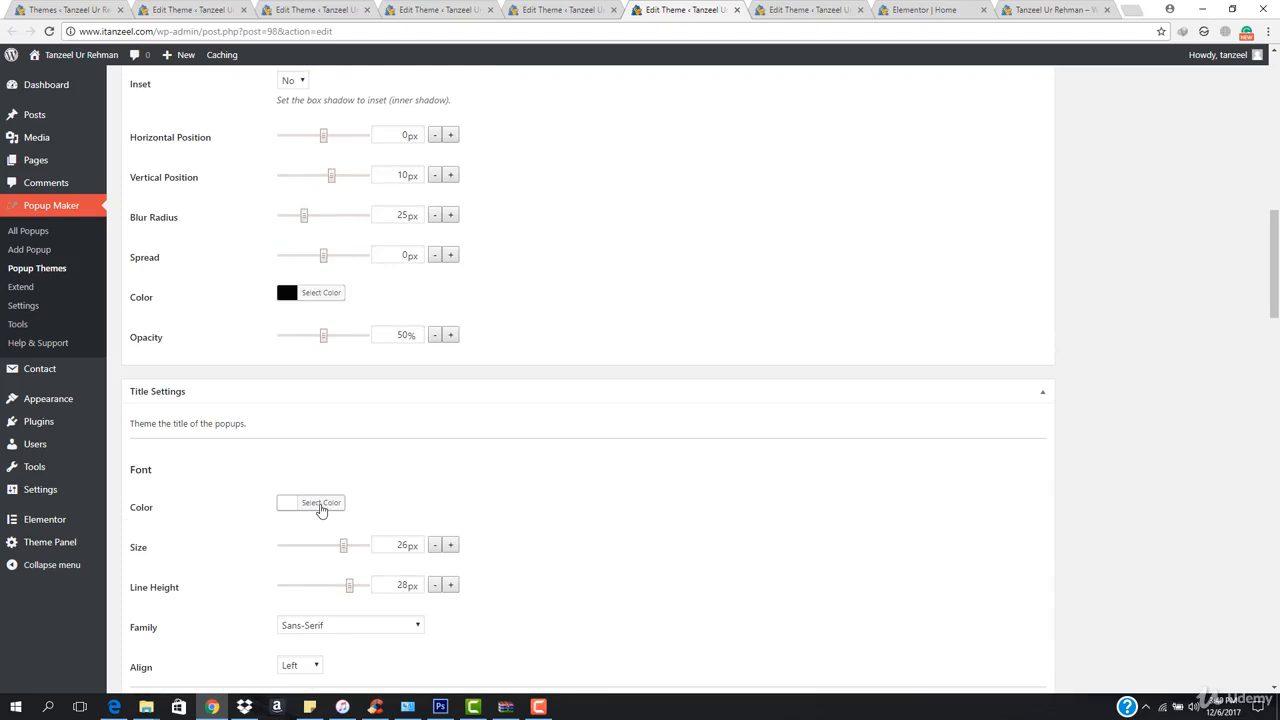
scroll(320, 510, "down", 2)
left_click(320, 303)
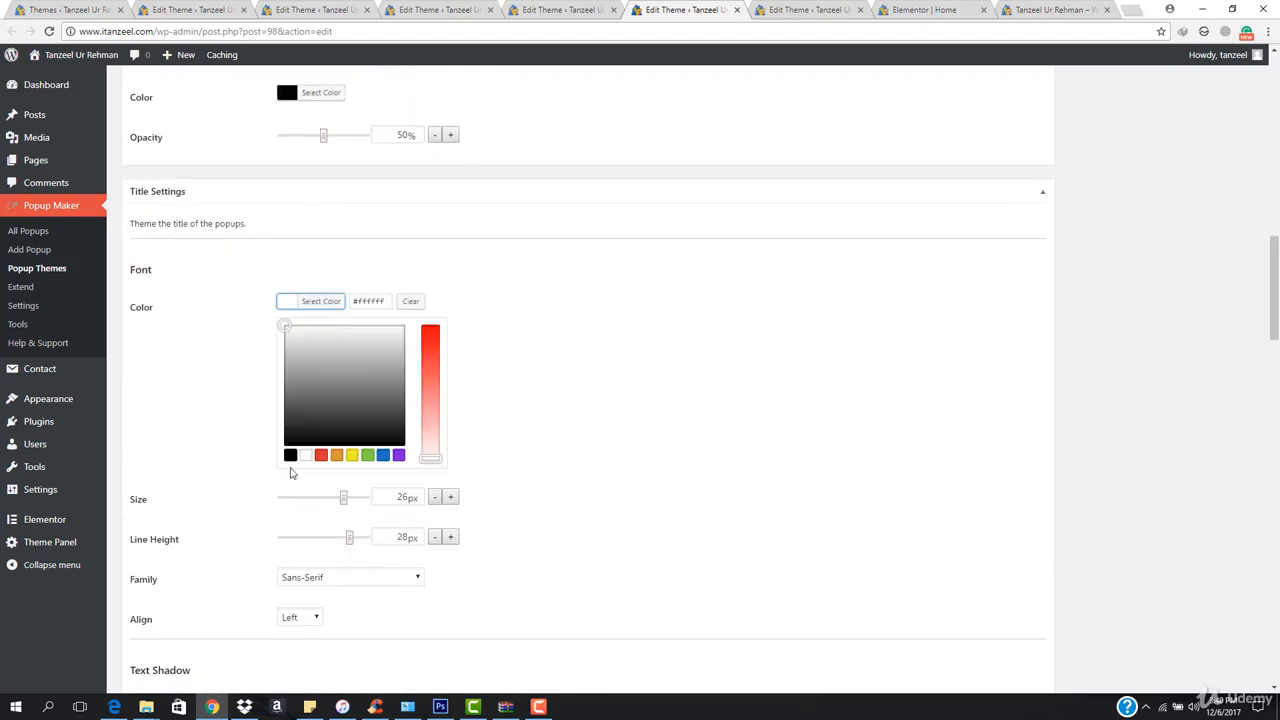
left_click(290, 456)
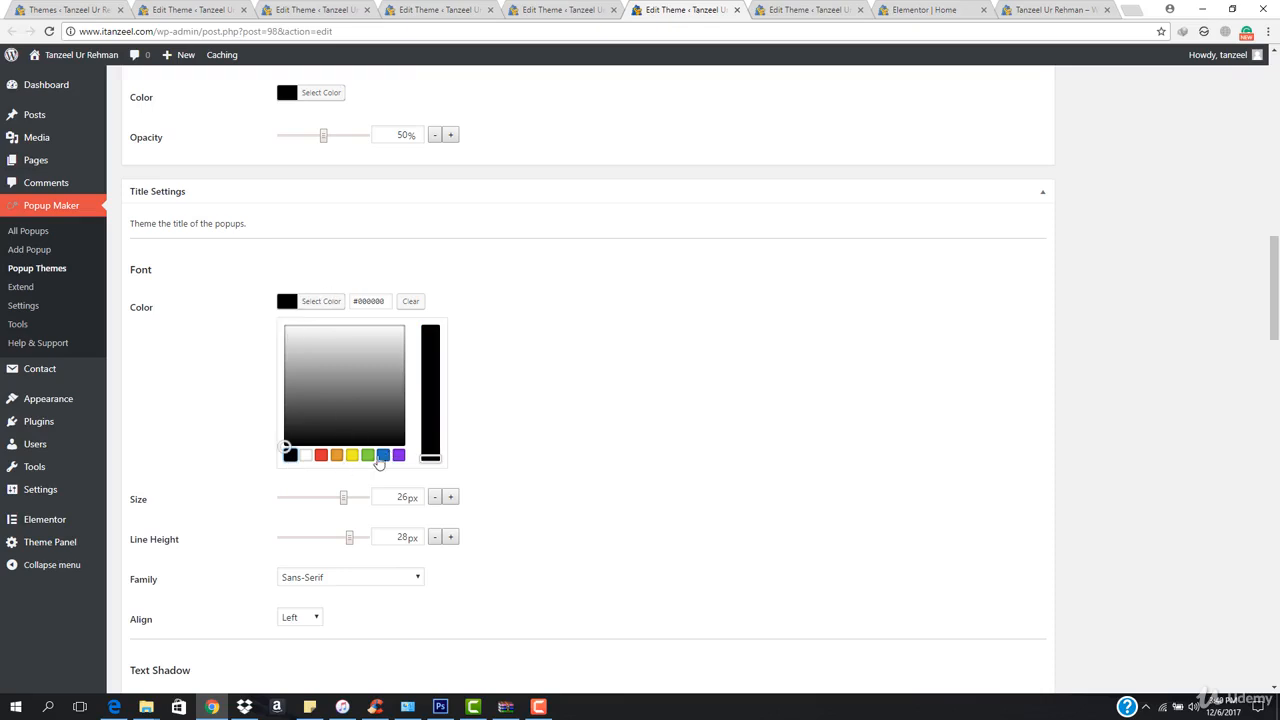
left_click(311, 306)
scroll(313, 340, "down", 1)
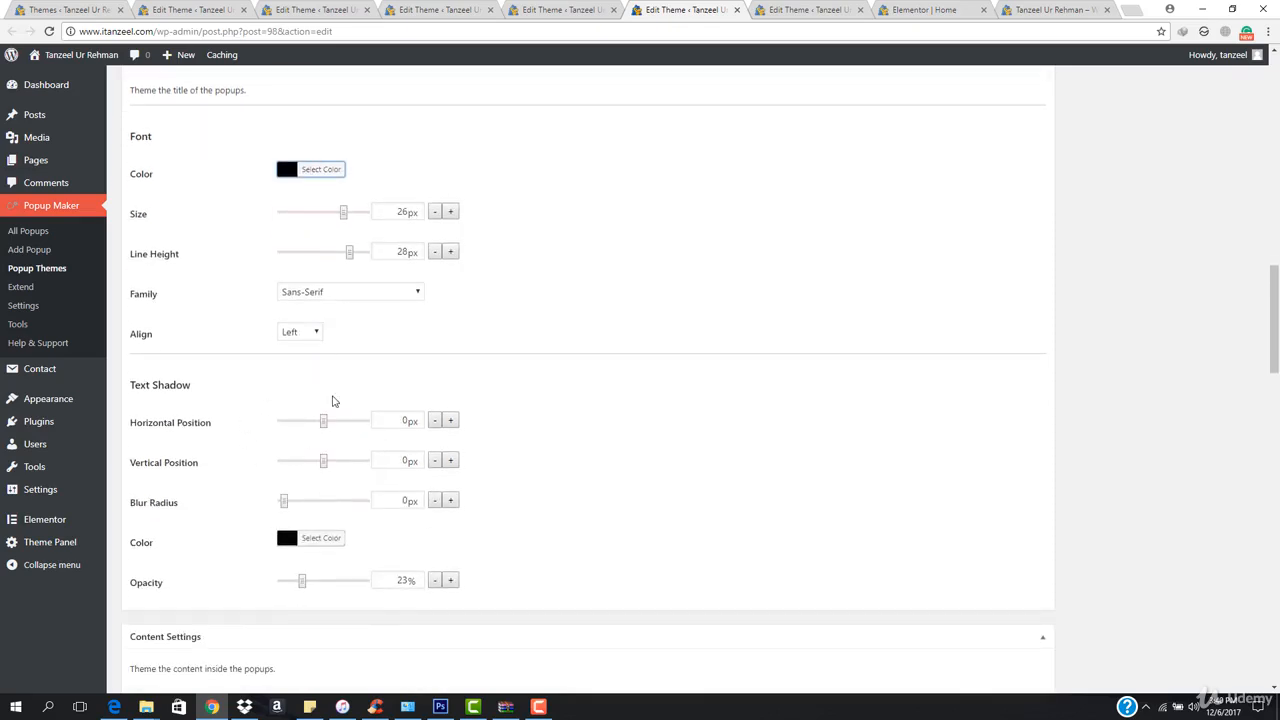
scroll(352, 497, "down", 1)
scroll(334, 423, "down", 2)
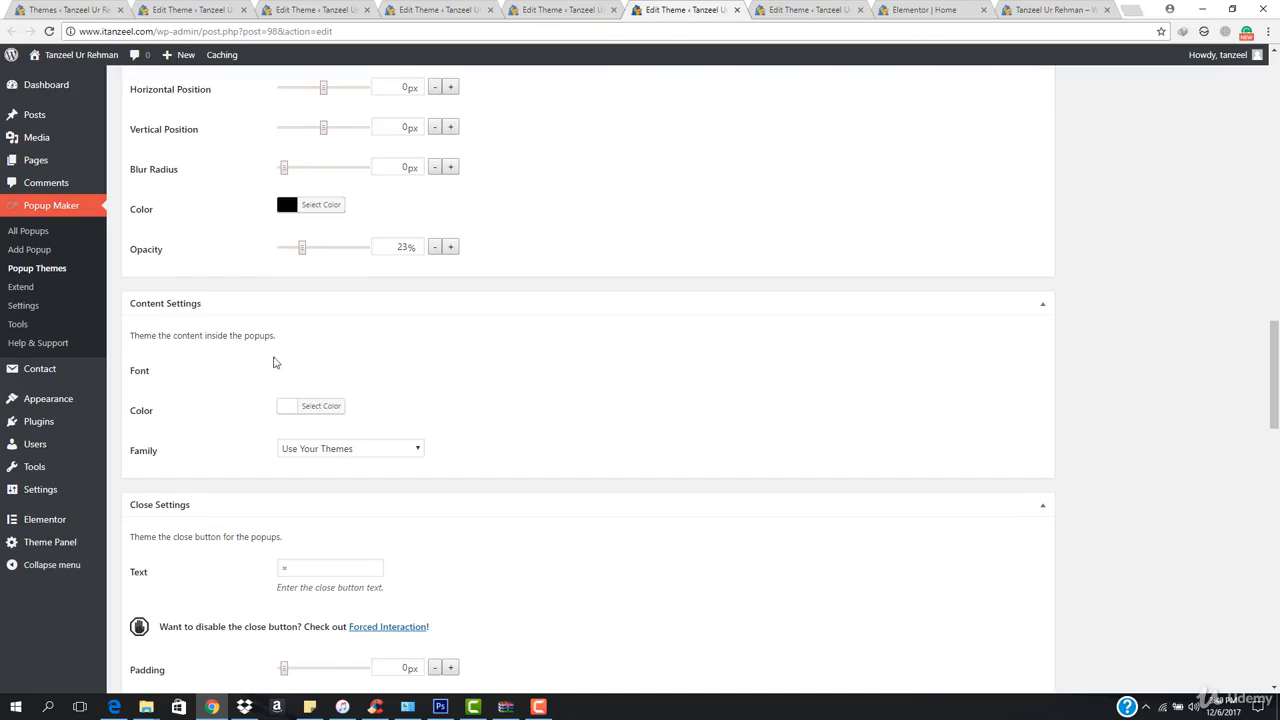
scroll(883, 343, "up", 8)
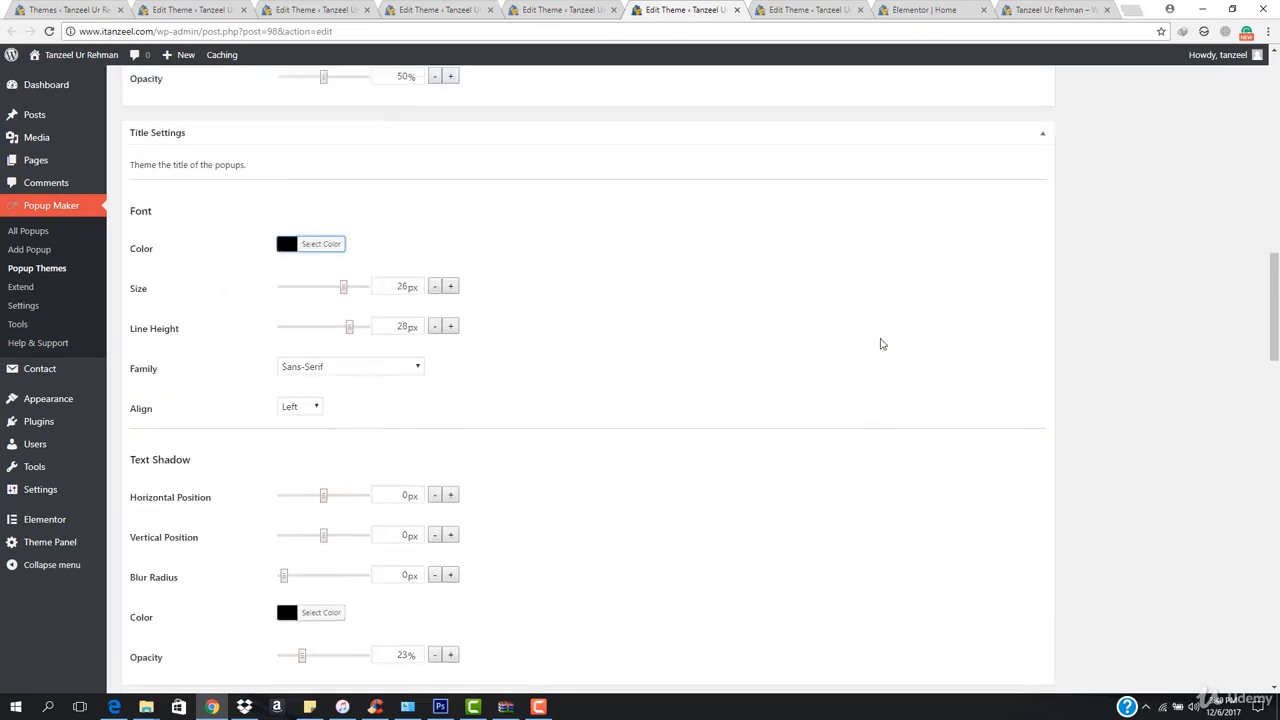
scroll(997, 332, "up", 5)
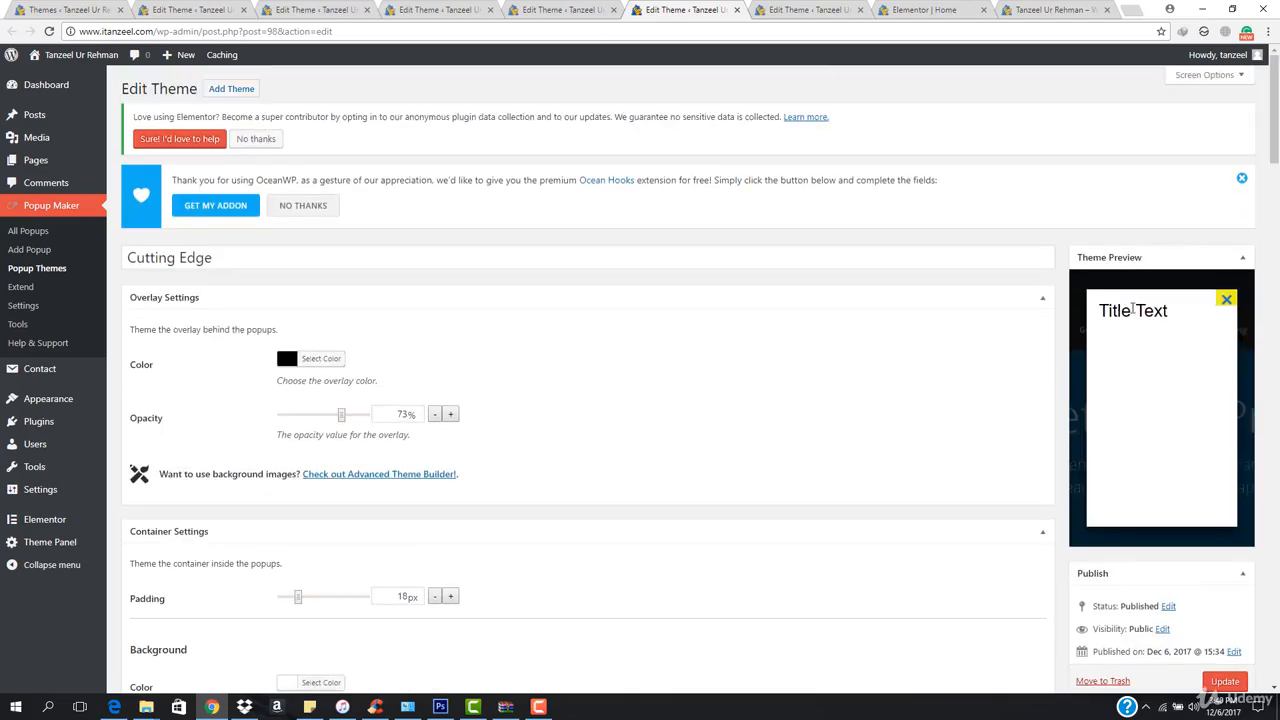
Set the Cutting Edge theme's content font color to black (#000000).
scroll(626, 412, "down", 14)
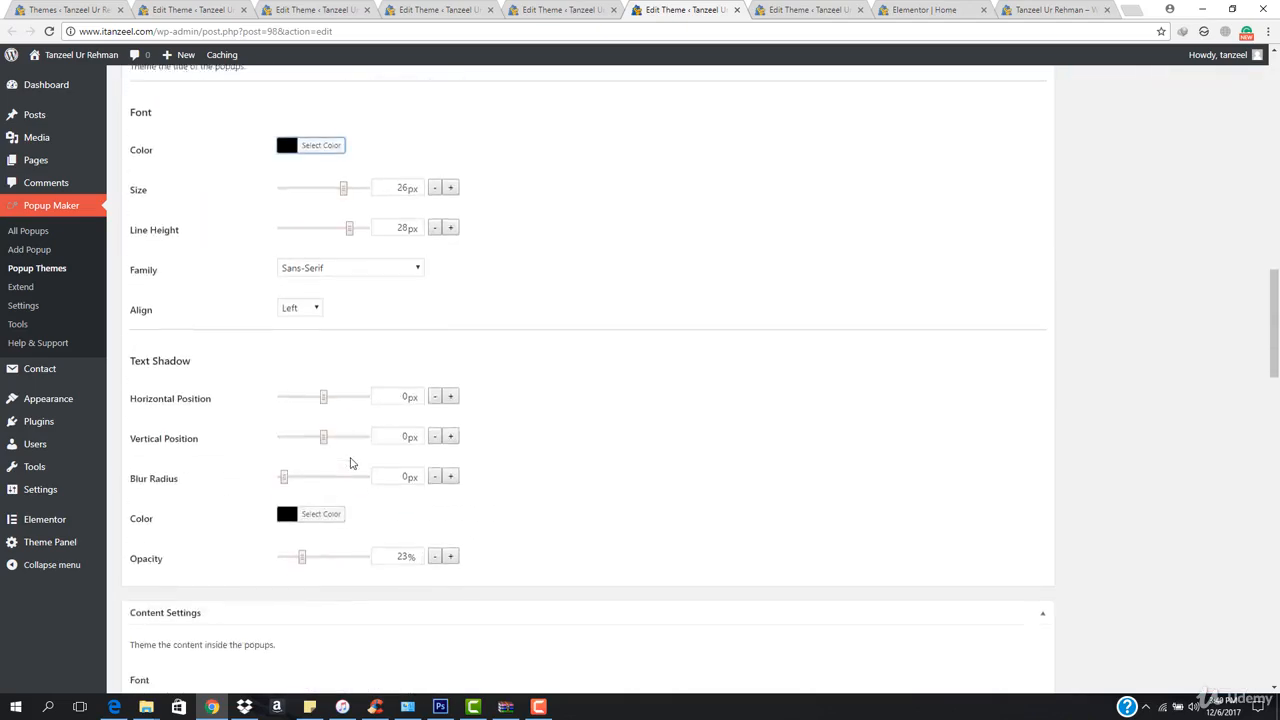
left_click(333, 341)
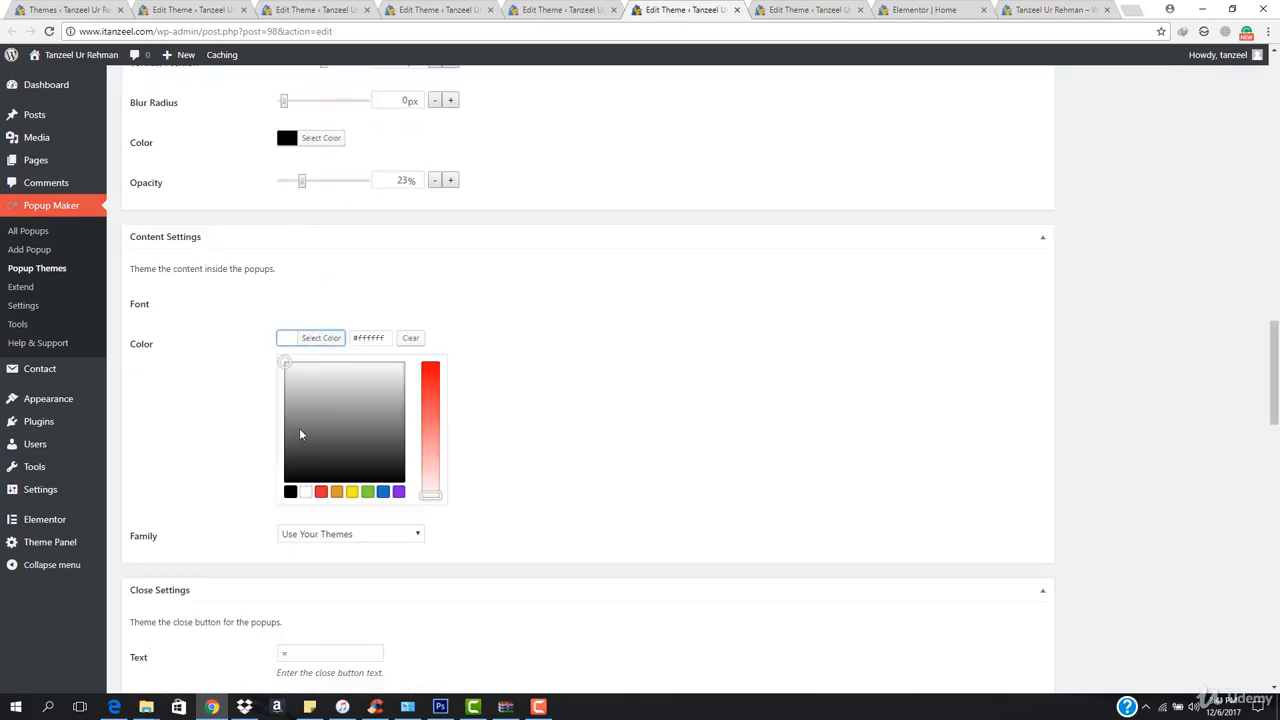
left_click(290, 492)
scroll(594, 429, "up", 10)
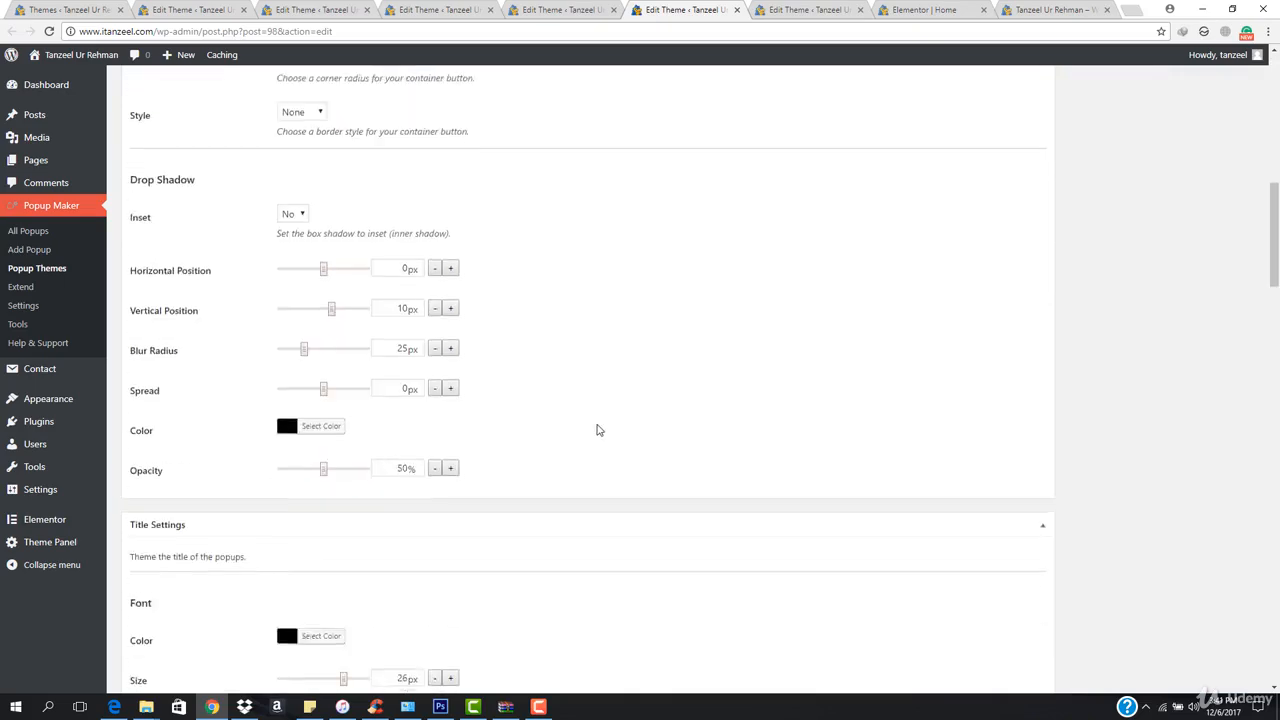
scroll(612, 426, "up", 2)
scroll(605, 437, "down", 20)
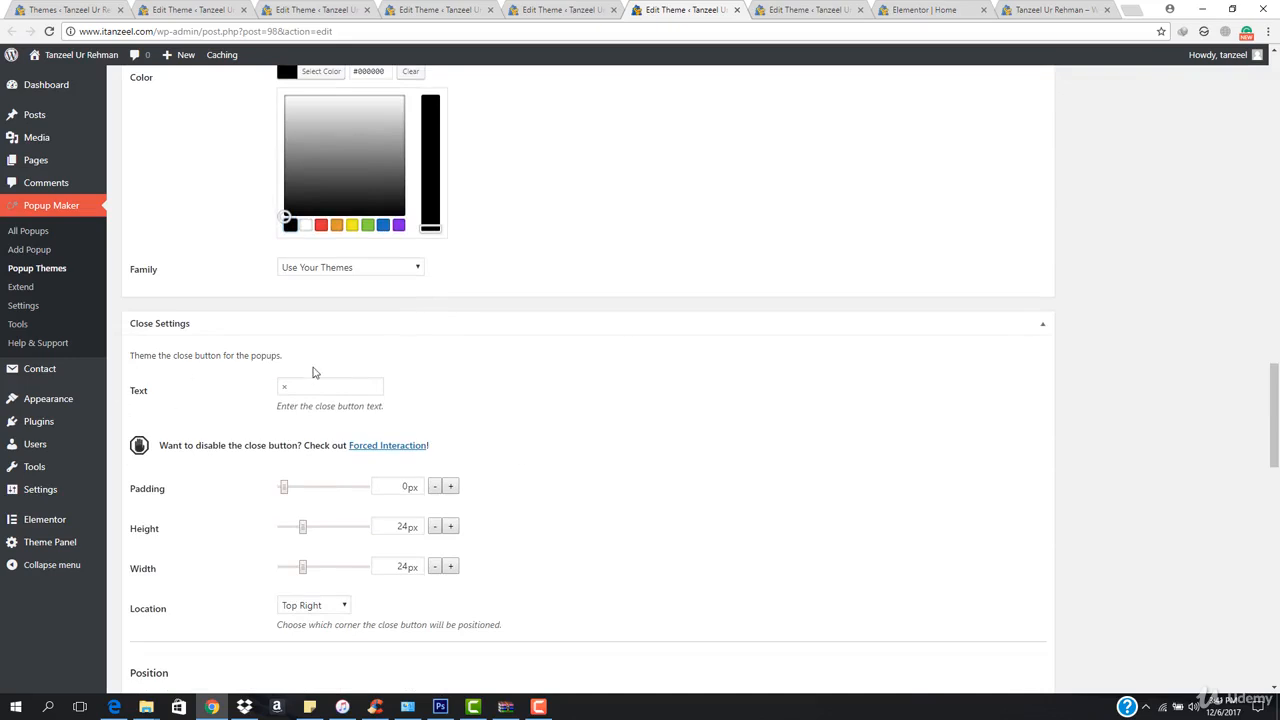
Set the background color of the Cutting Edge theme's close button to blue (#1e73be).
scroll(313, 372, "down", 1)
left_click(298, 250)
scroll(340, 258, "down", 1)
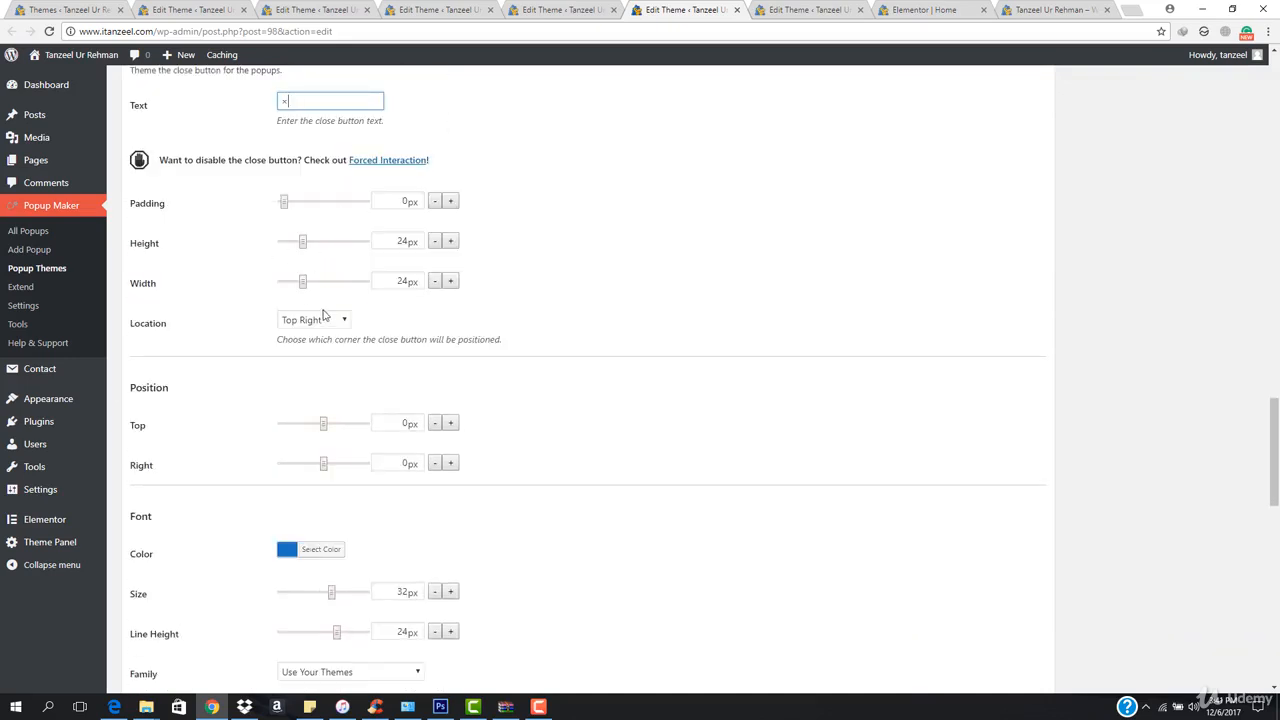
scroll(320, 474, "down", 2)
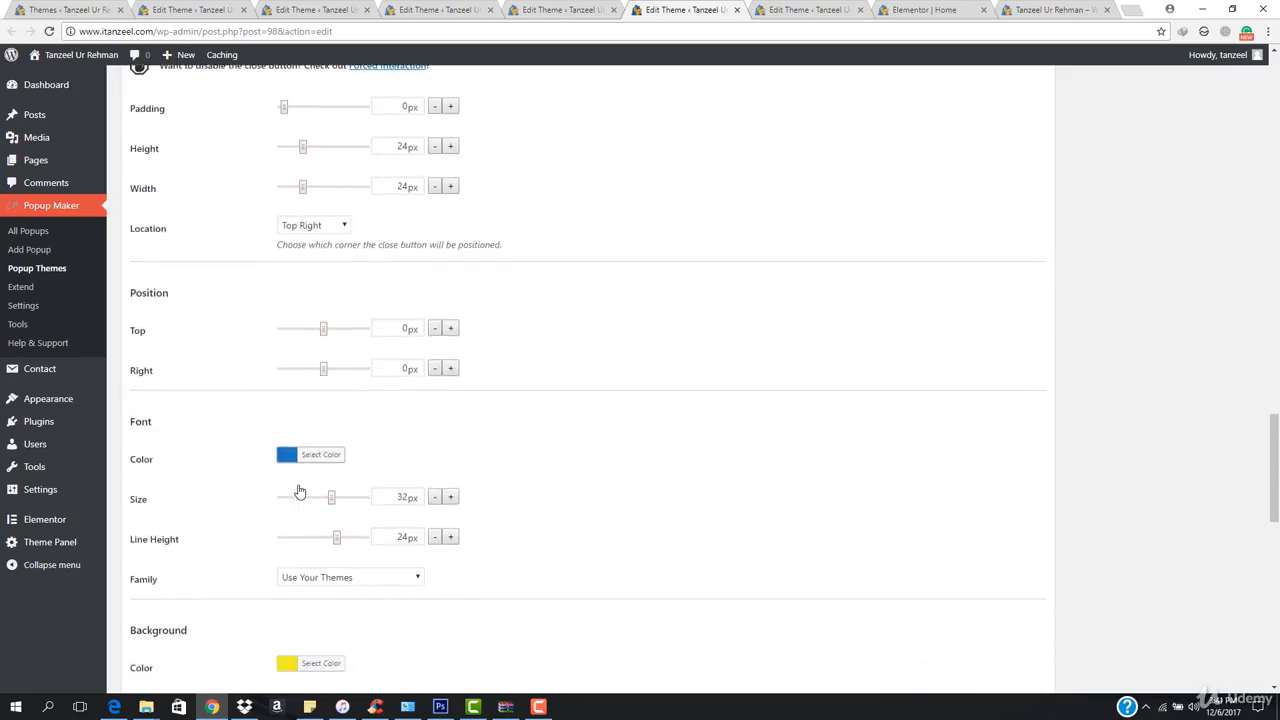
left_click_drag(1274, 536, 1275, 505)
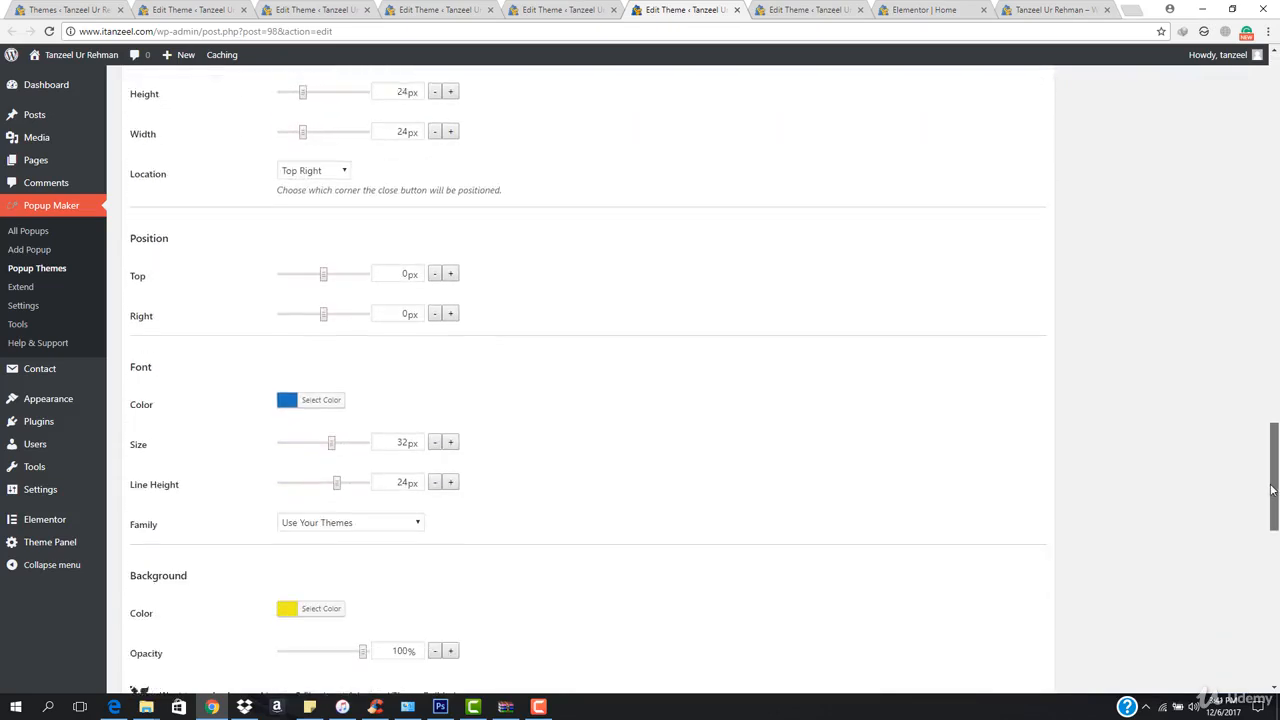
left_click(314, 596)
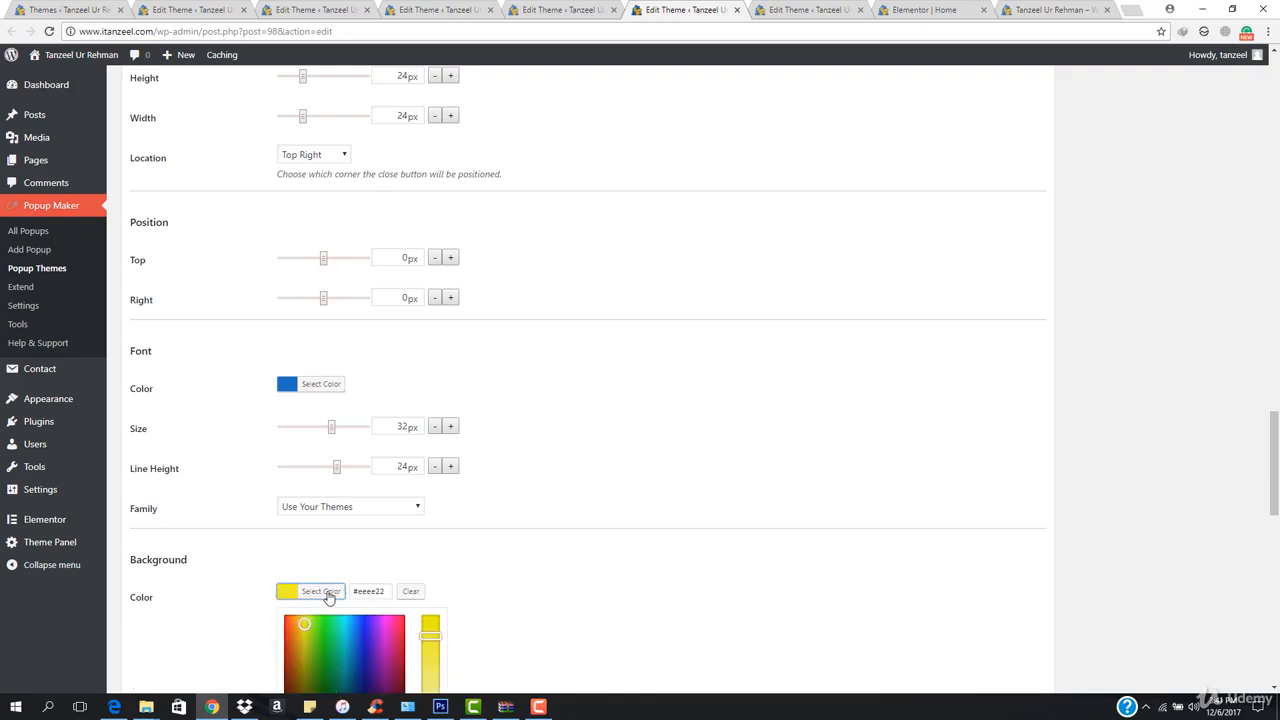
scroll(328, 594, "down", 2)
left_click(382, 546)
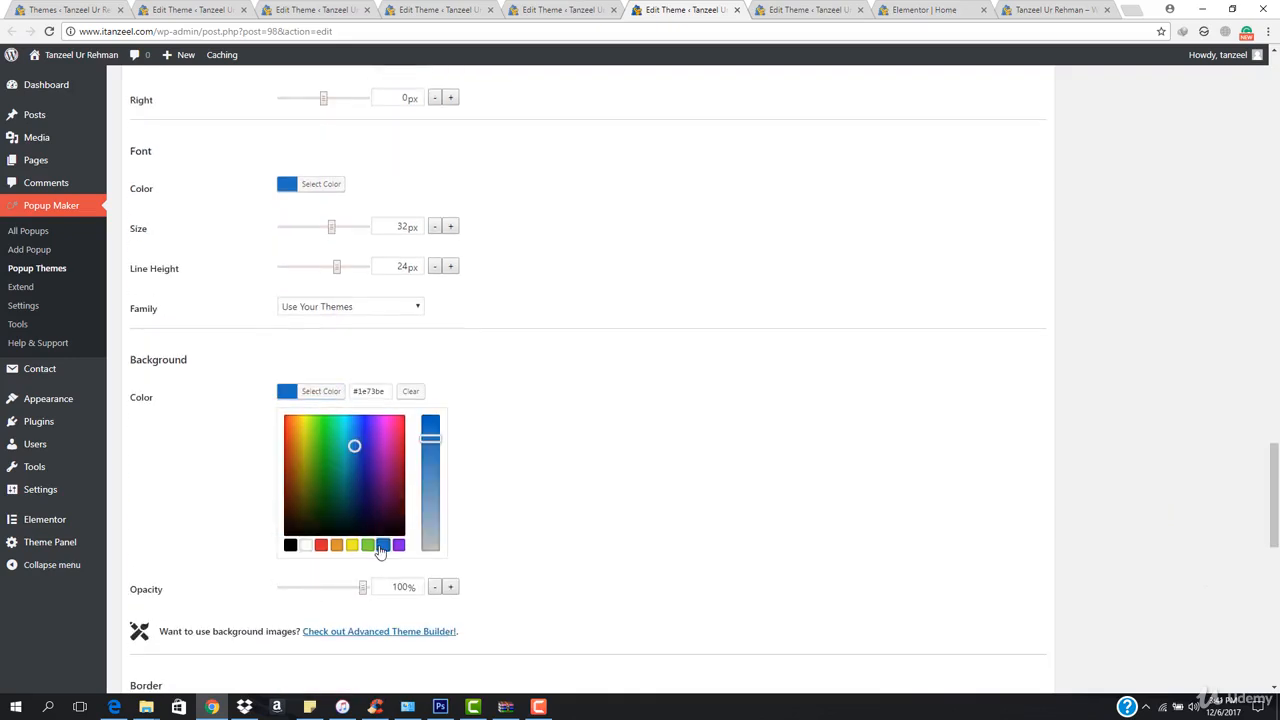
Set the close button's font color to white (#ffffff) and check it in the theme preview.
left_click(321, 184)
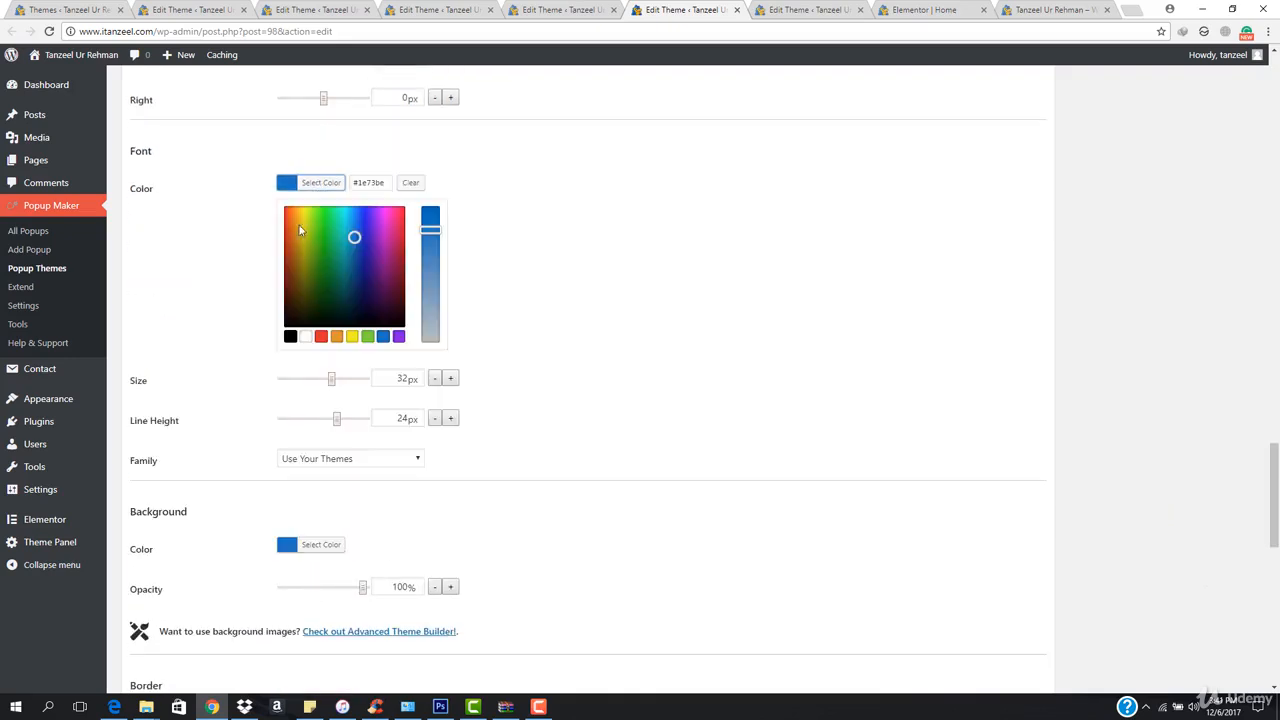
left_click(306, 337)
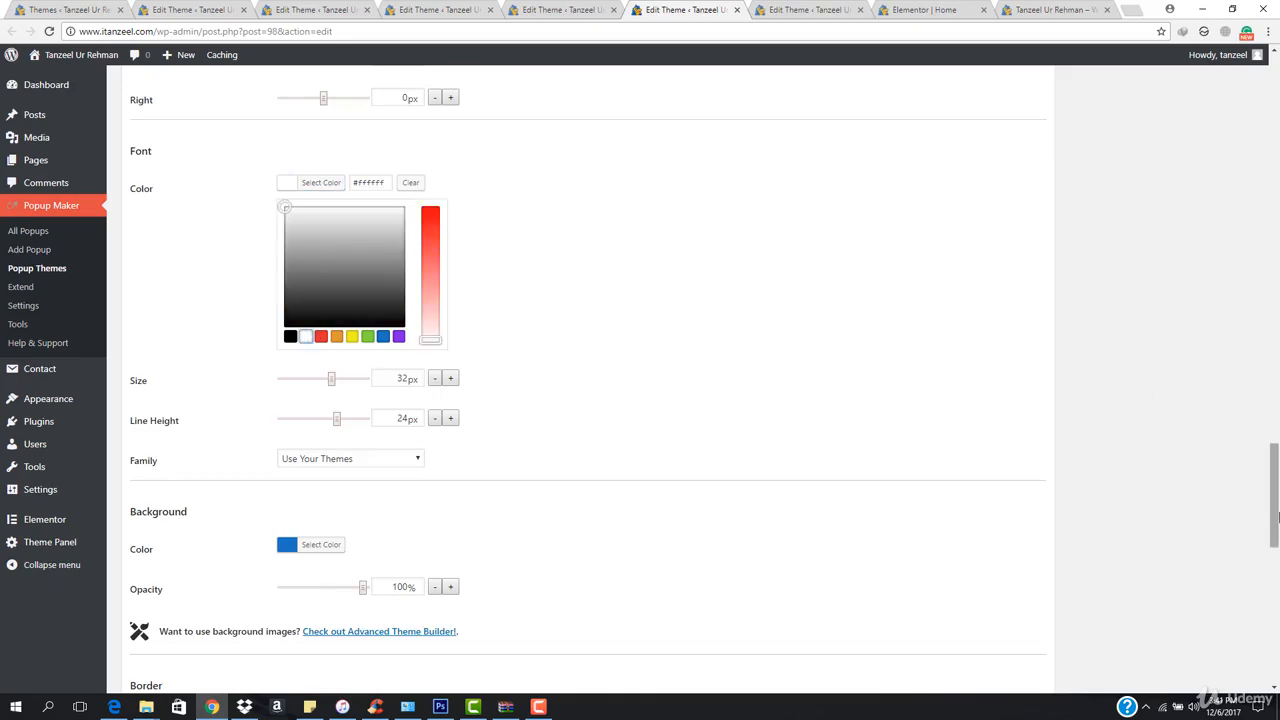
left_click_drag(1276, 513, 1278, 138)
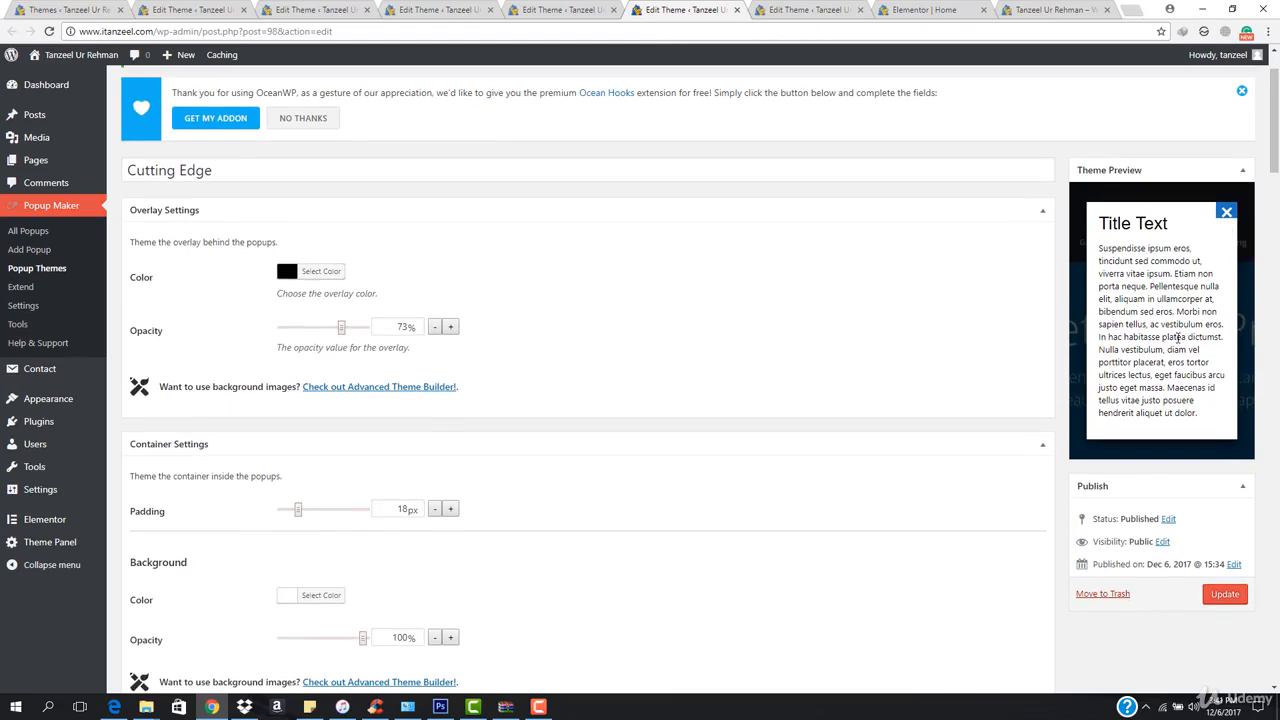
Try the Ridge border style on the popup container and check it in the theme preview.
scroll(207, 309, "down", 3)
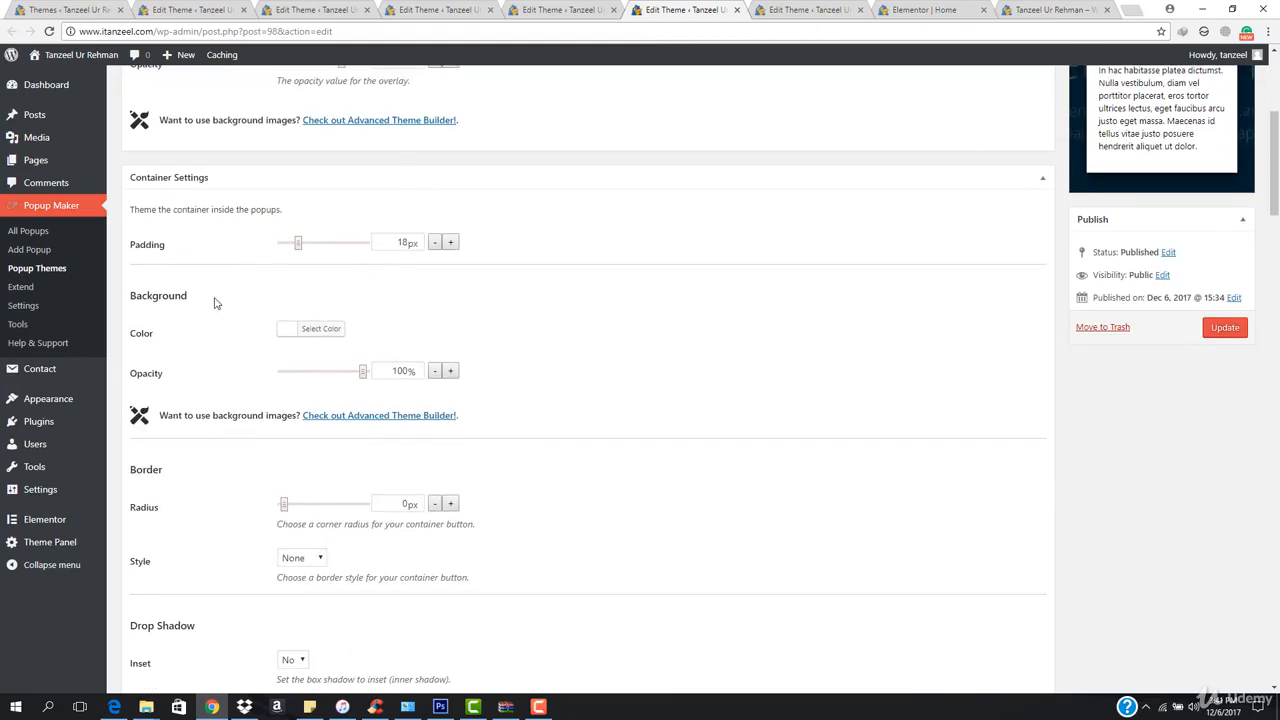
scroll(226, 394, "down", 3)
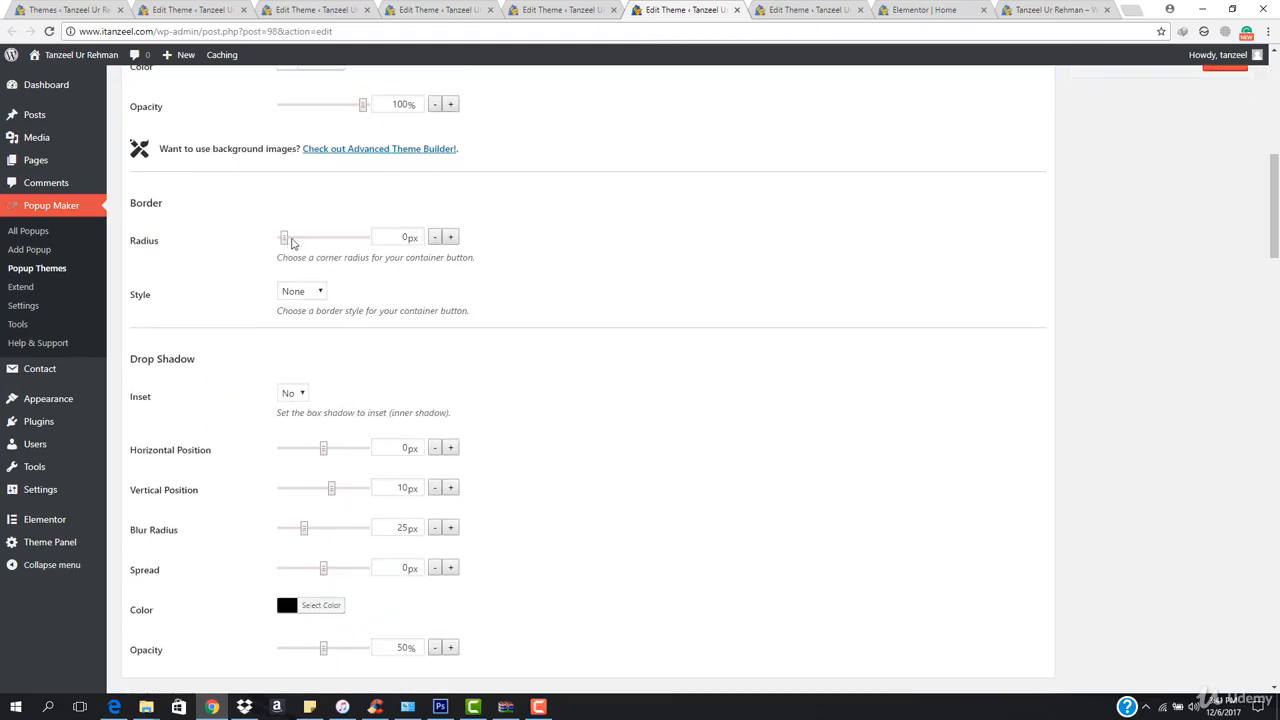
left_click(300, 293)
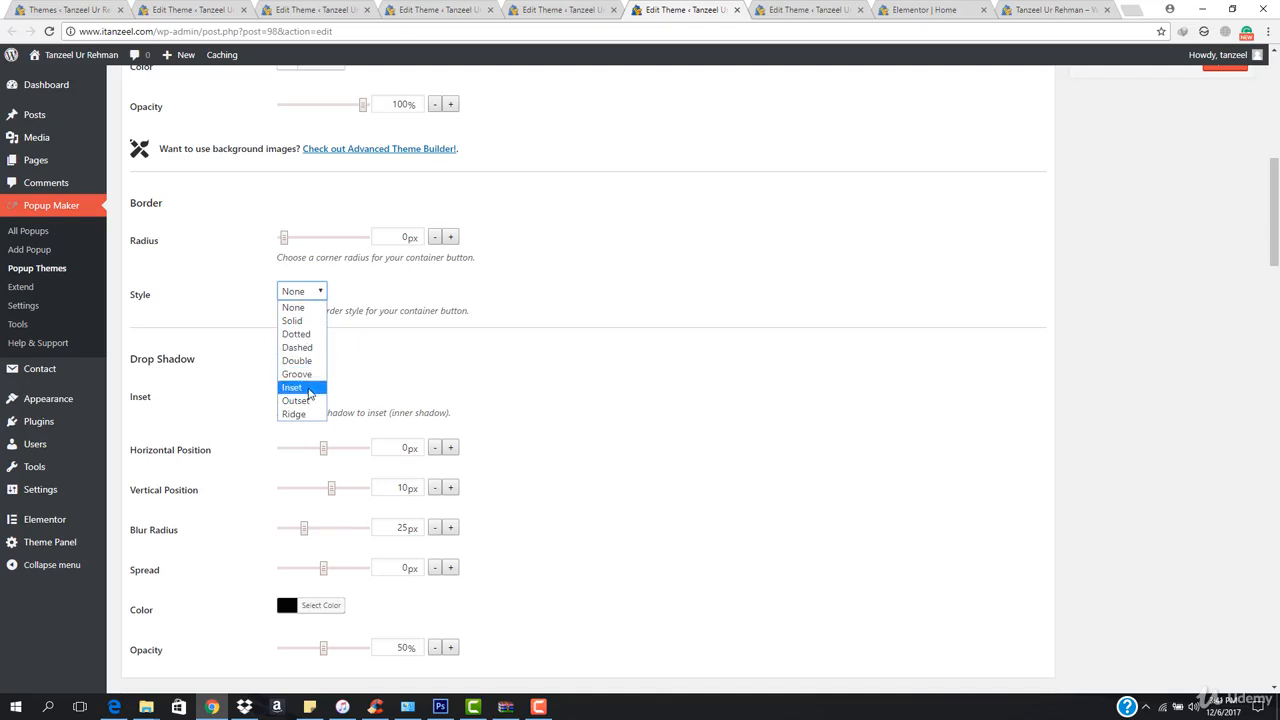
left_click(300, 413)
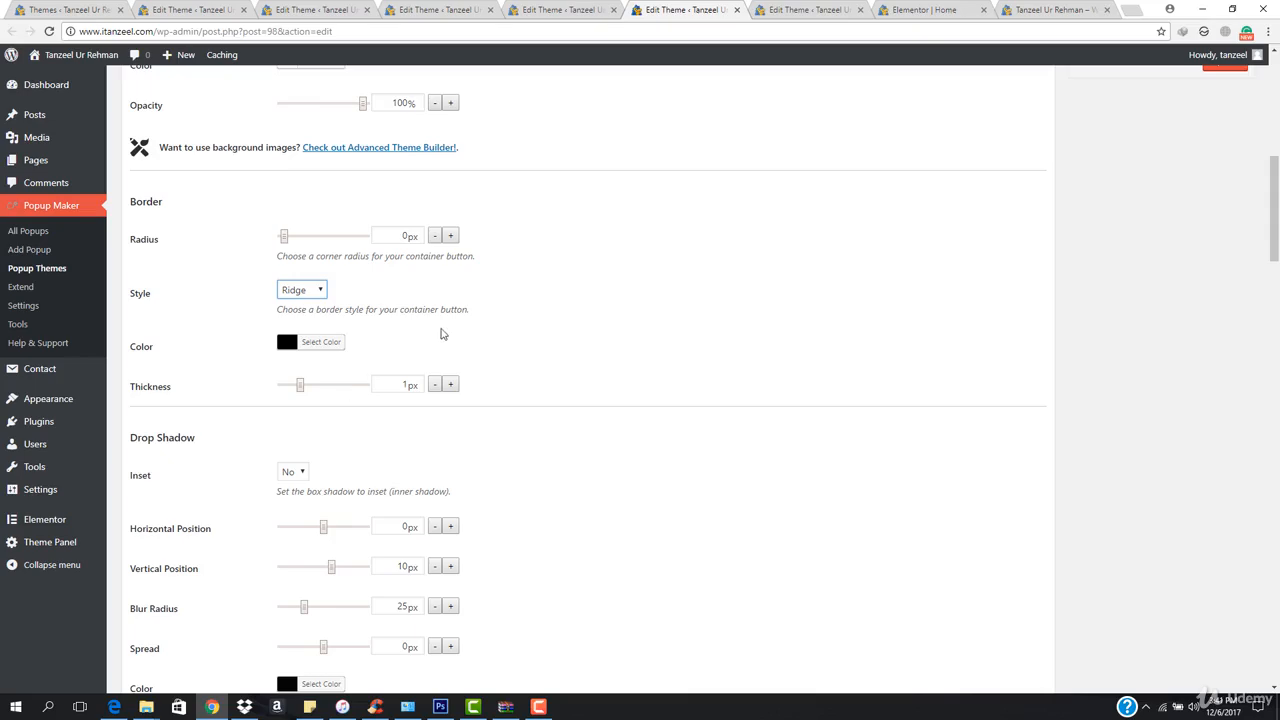
scroll(680, 343, "up", 5)
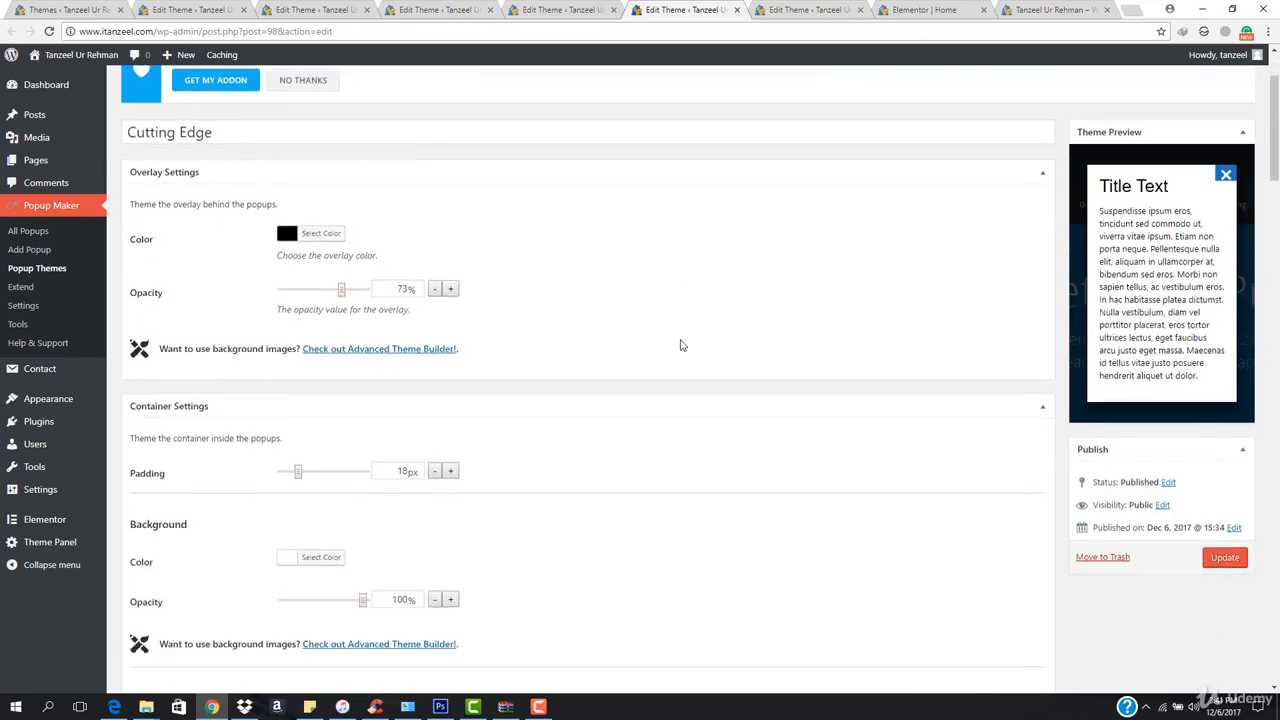
scroll(560, 404, "down", 2)
scroll(560, 404, "down", 2)
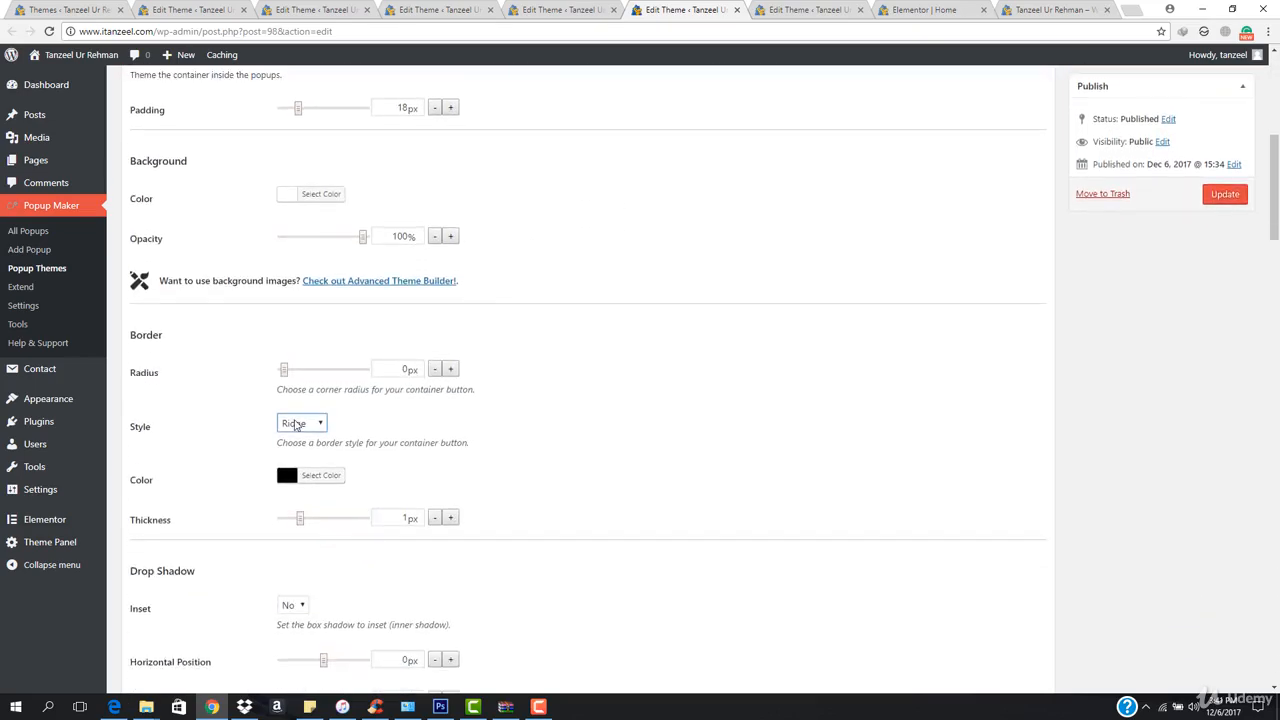
Try the Groove border style on the container with a thickness of 3 px and check the preview.
left_click(300, 423)
left_click(297, 506)
left_click_drag(301, 521, 353, 521)
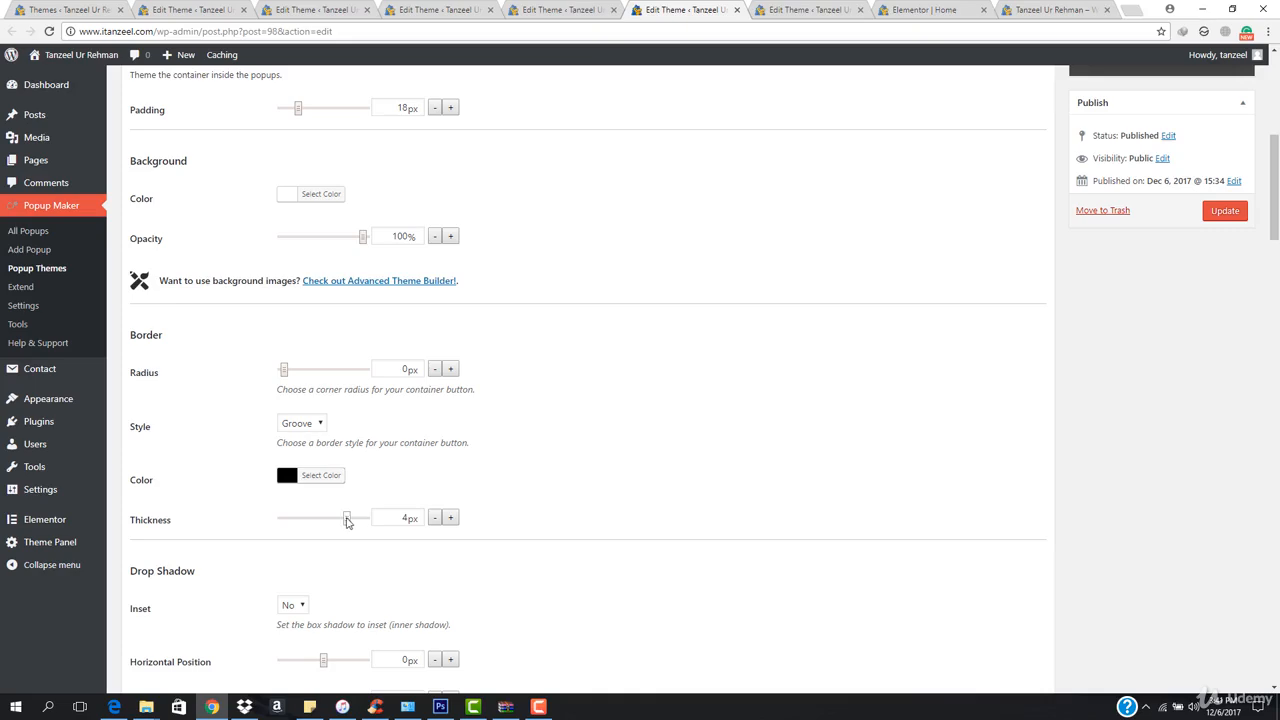
scroll(779, 380, "up", 4)
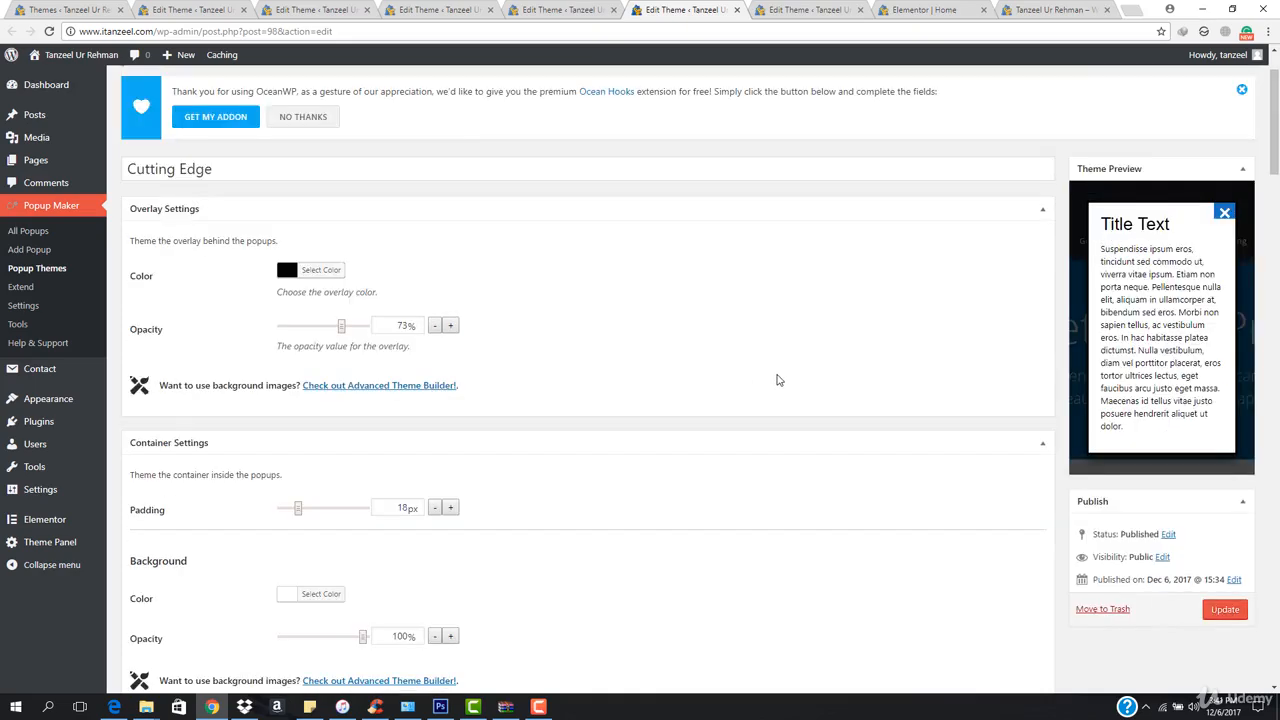
scroll(779, 380, "down", 4)
Set the container's border style back to None.
left_click(288, 477)
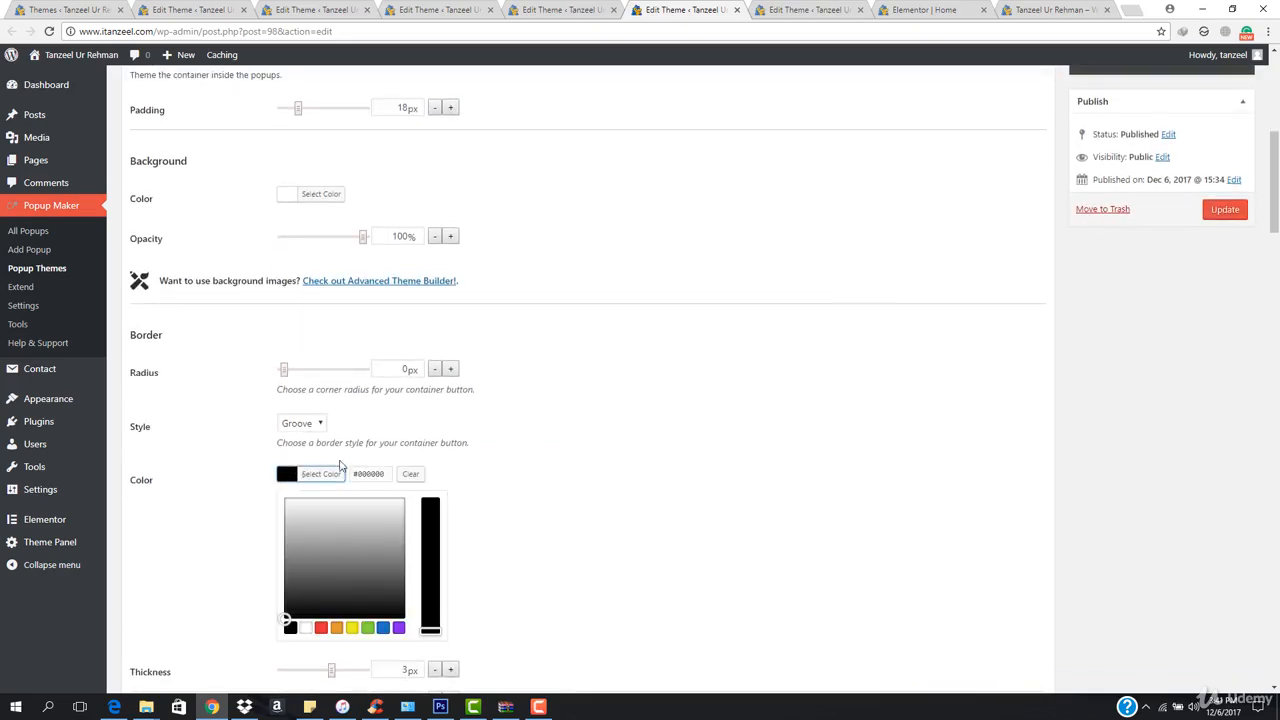
left_click(305, 423)
left_click(300, 438)
scroll(397, 437, "down", 1)
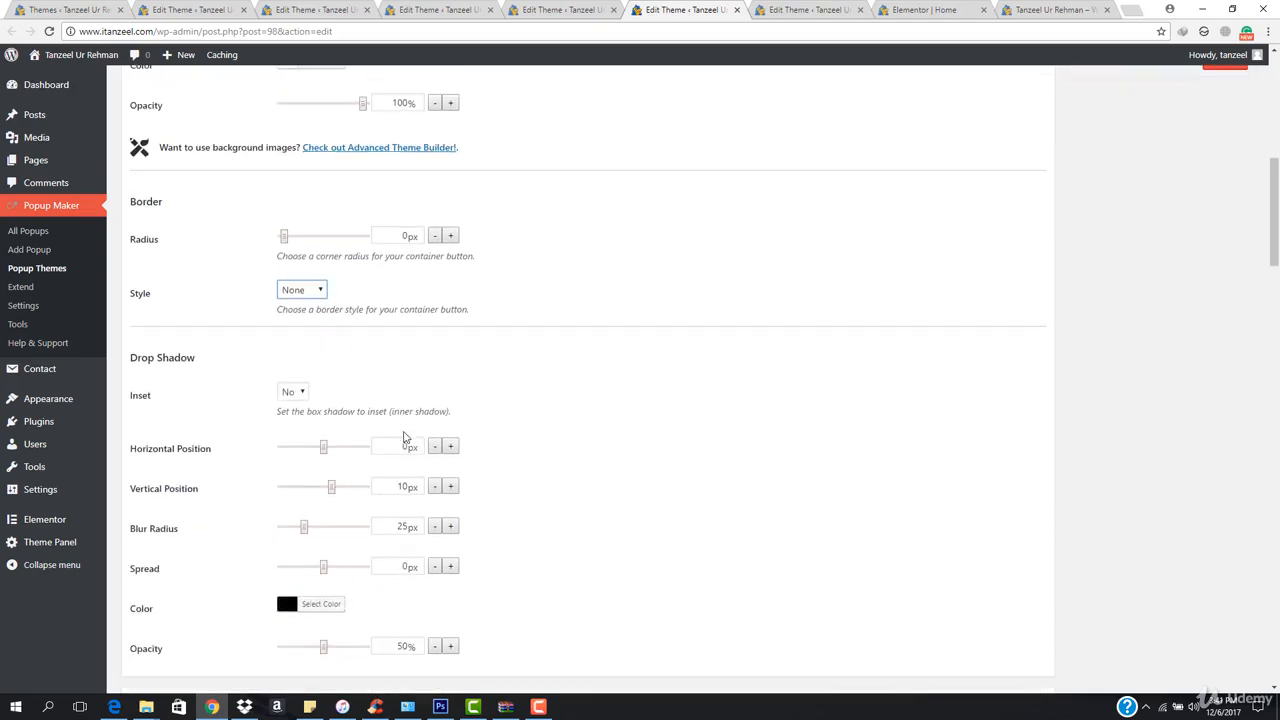
Review the remaining Cutting Edge theme settings and preview, and update the theme to save the changes.
scroll(255, 421, "down", 3)
scroll(255, 421, "down", 10)
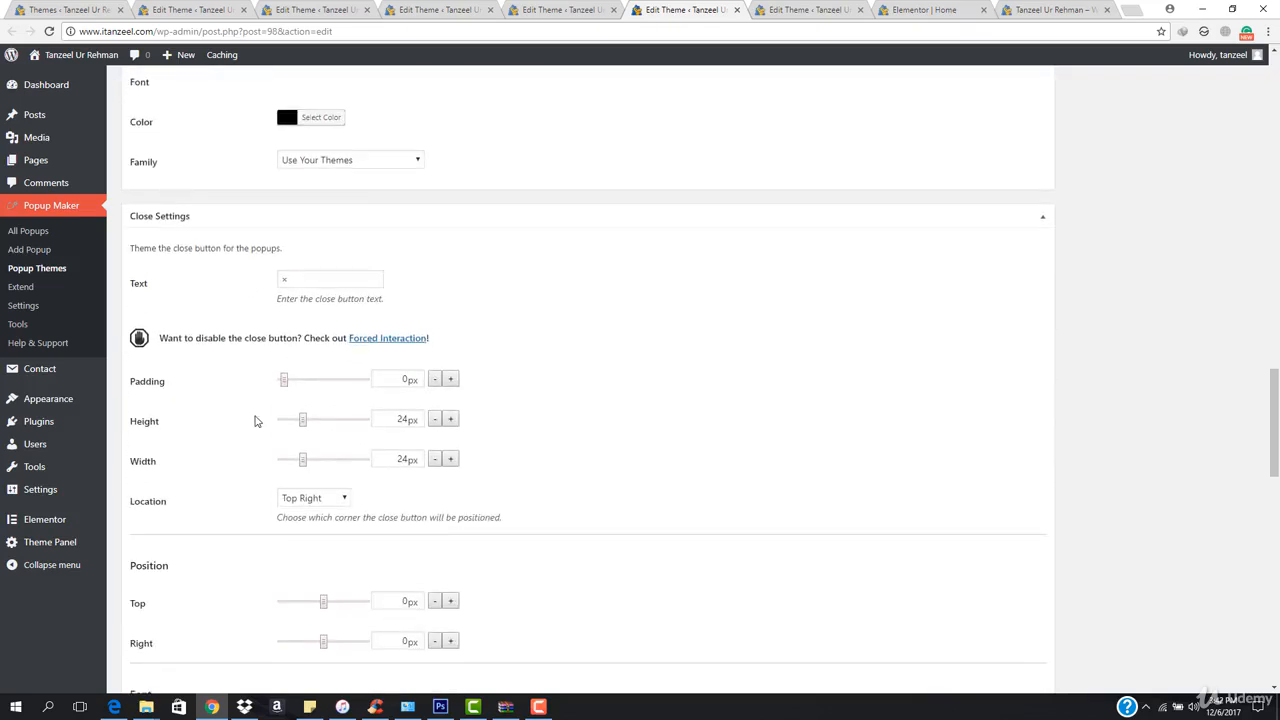
scroll(255, 421, "down", 7)
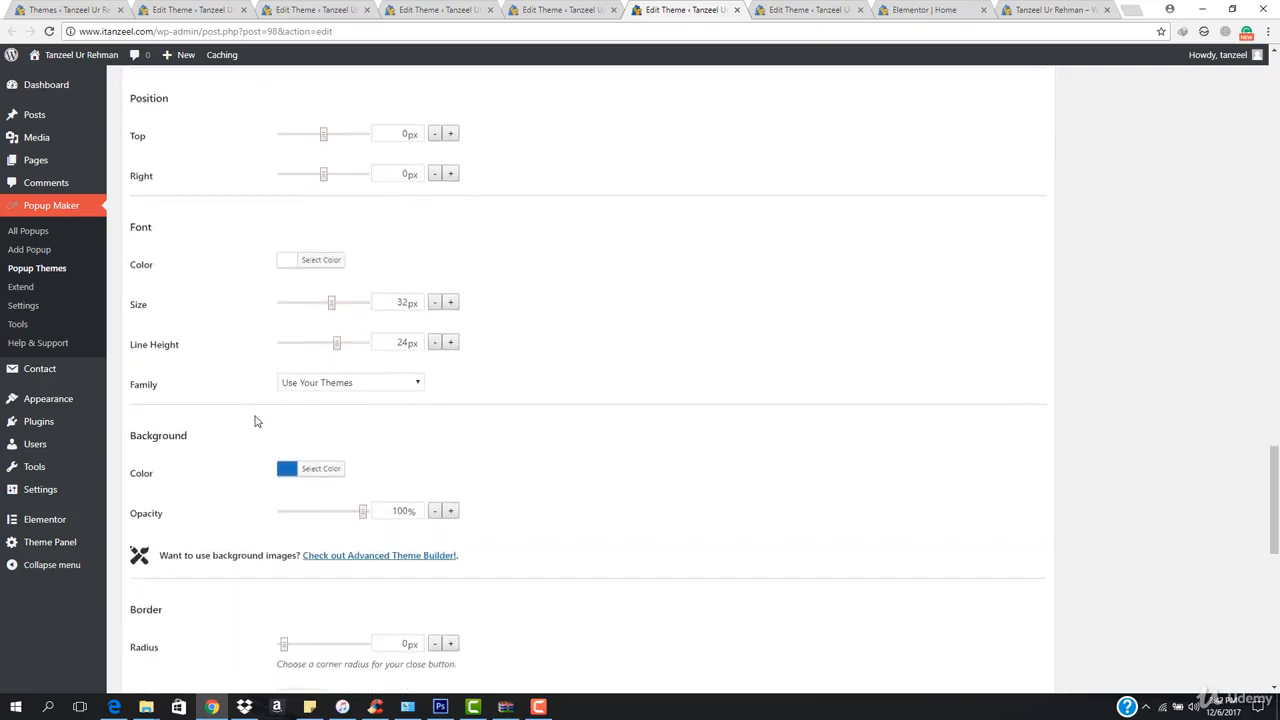
scroll(255, 421, "down", 6)
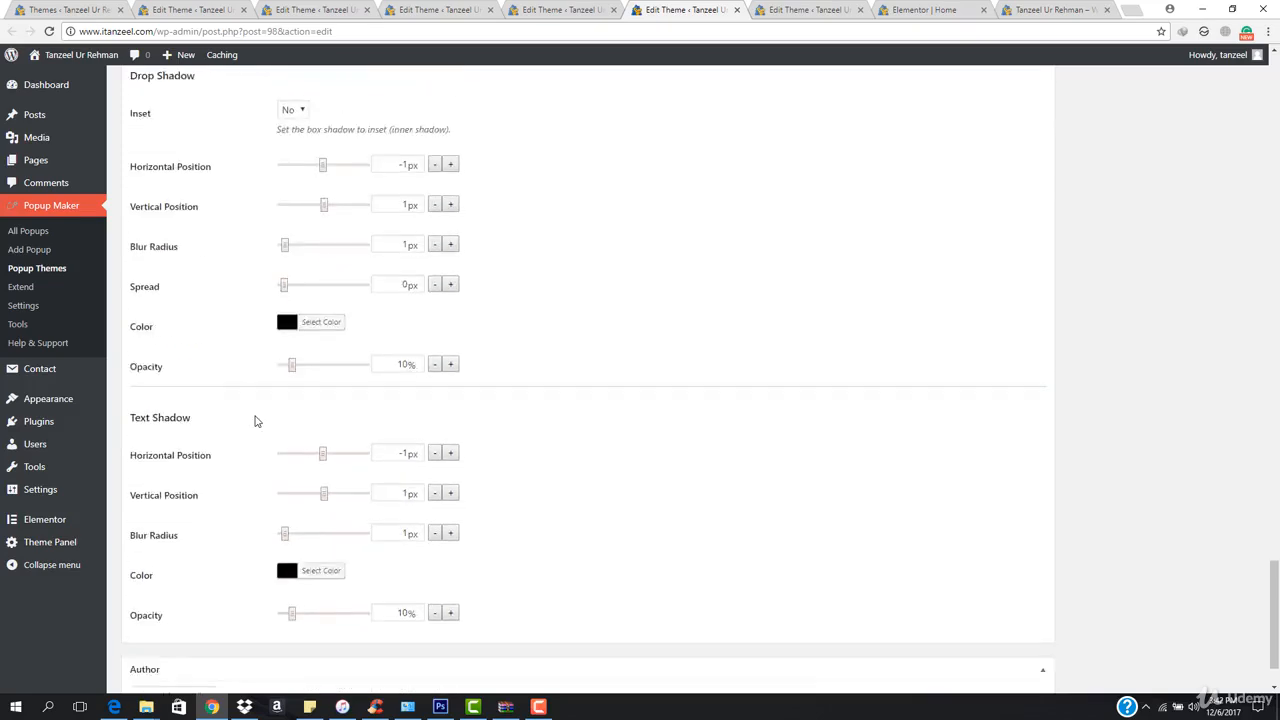
scroll(203, 472, "up", 20)
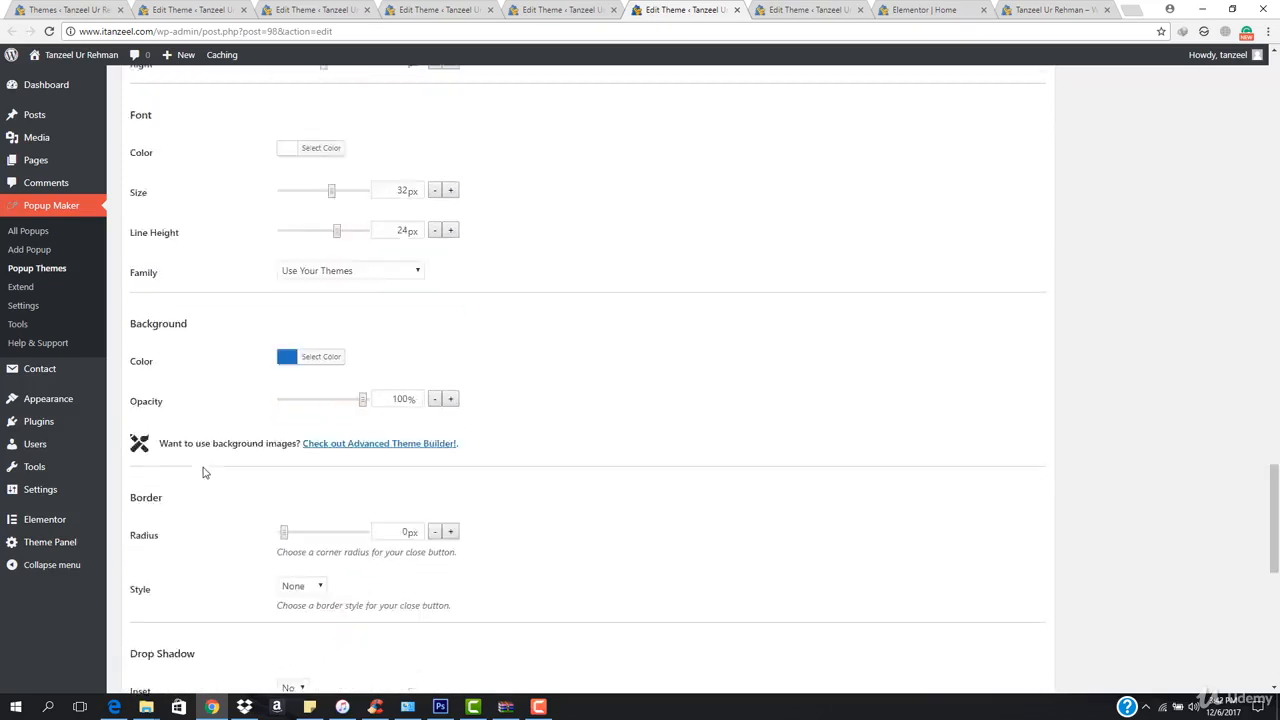
scroll(871, 457, "up", 4)
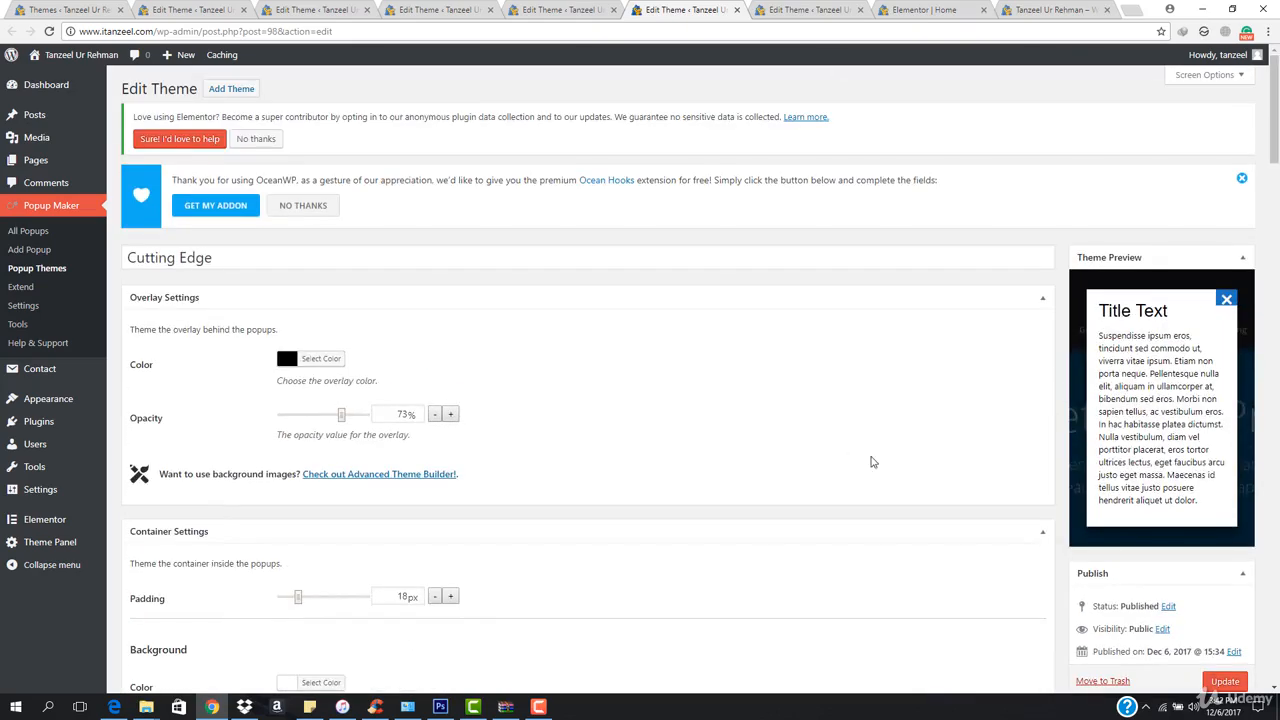
scroll(1023, 451, "down", 2)
left_click(1226, 484)
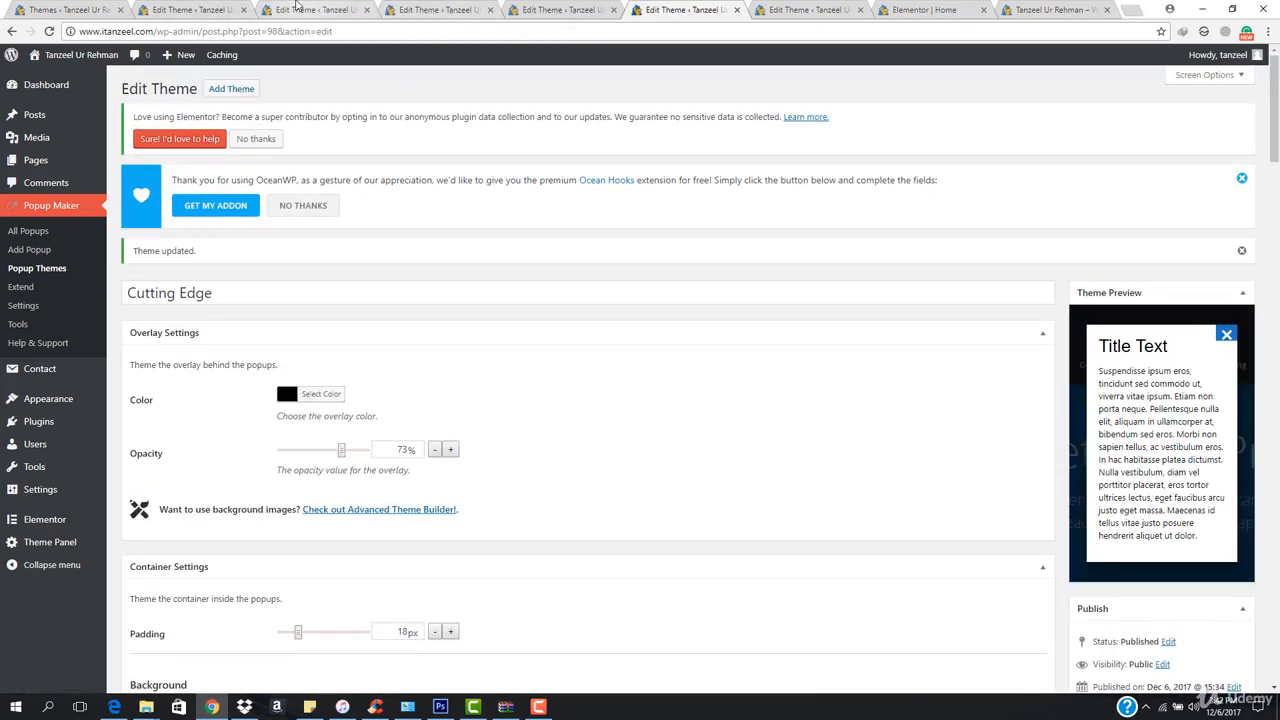
Reload the site's home page, open the Hire Me popup to check its restyled theme, and close it.
left_click(298, 8)
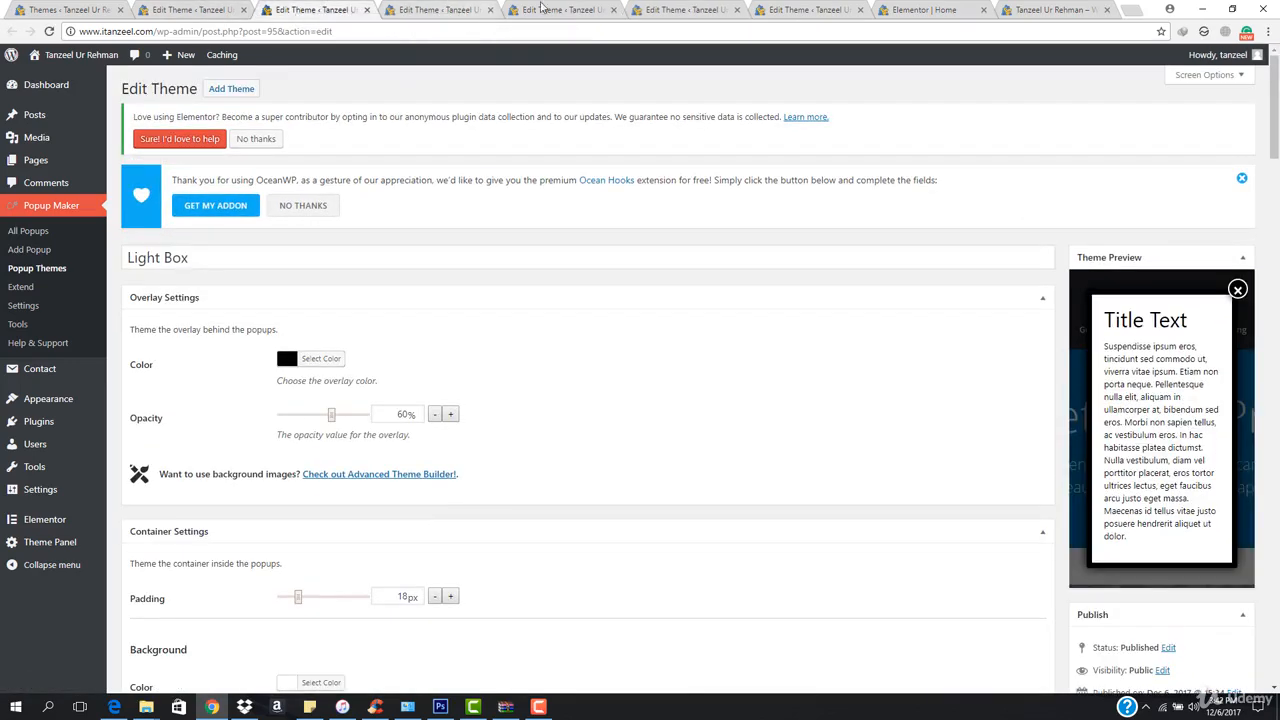
left_click(805, 8)
left_click(920, 9)
left_click(1052, 9)
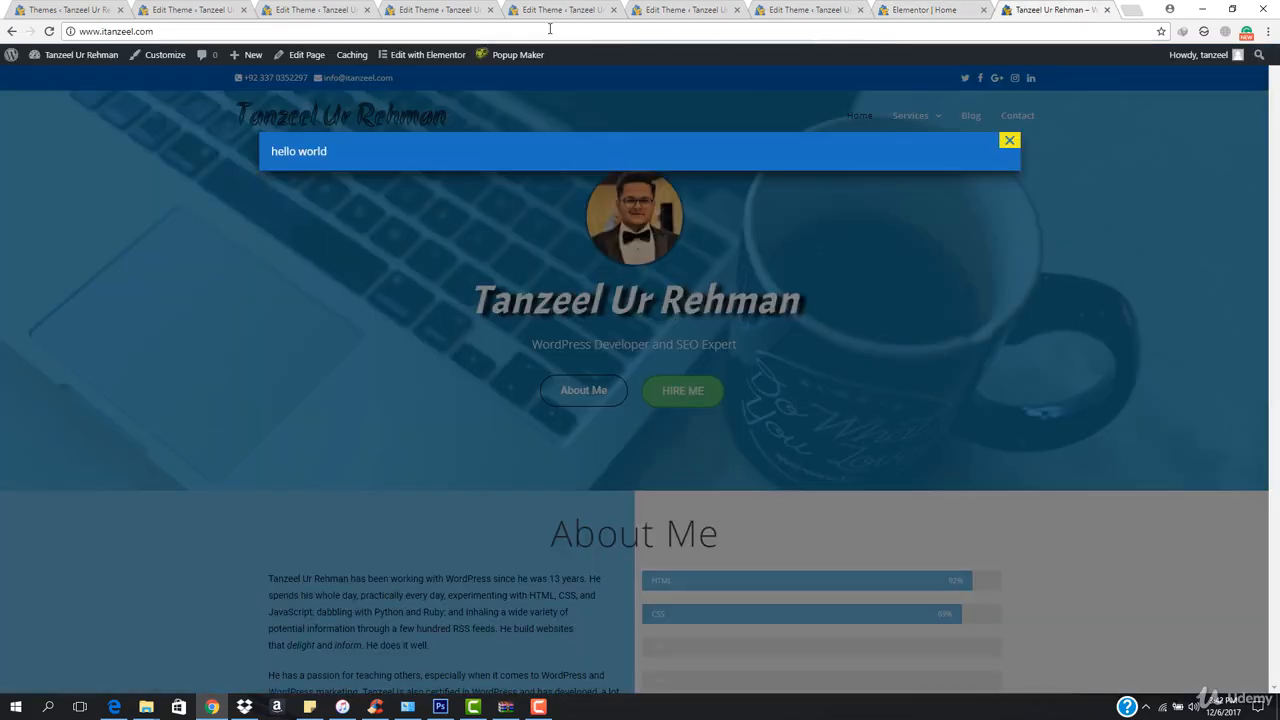
left_click(549, 29)
key("Return")
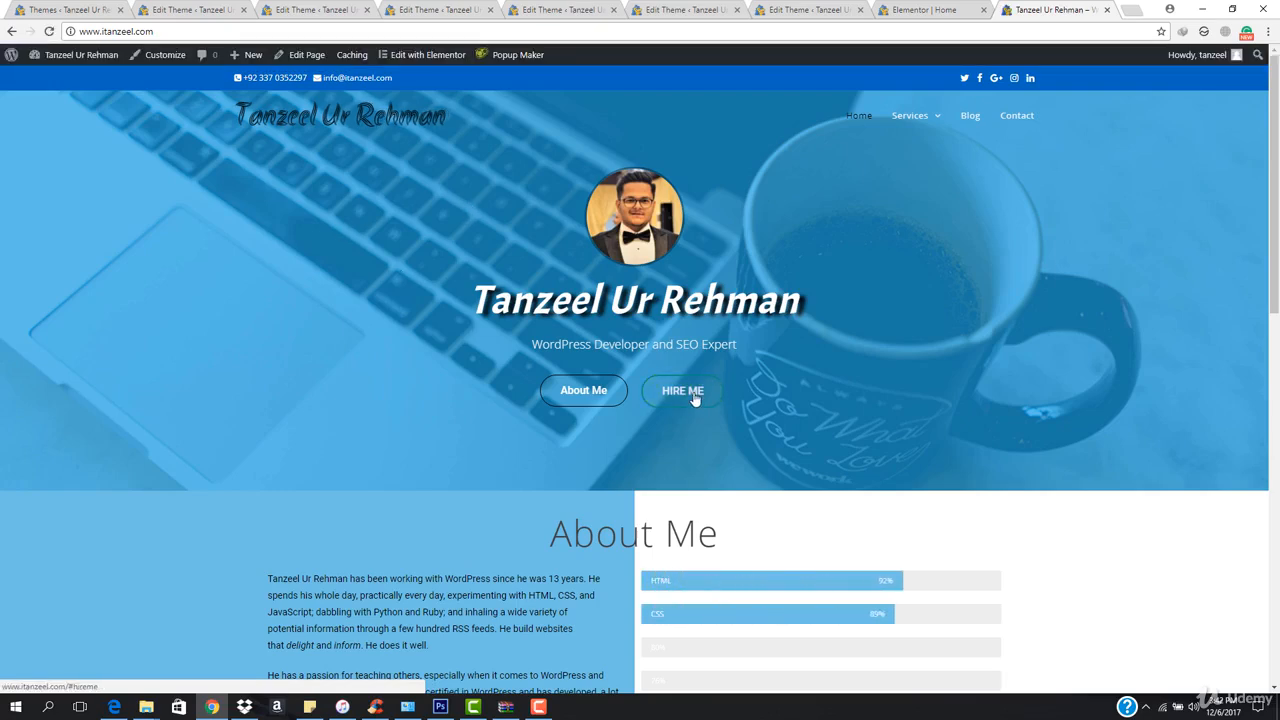
left_click(695, 396)
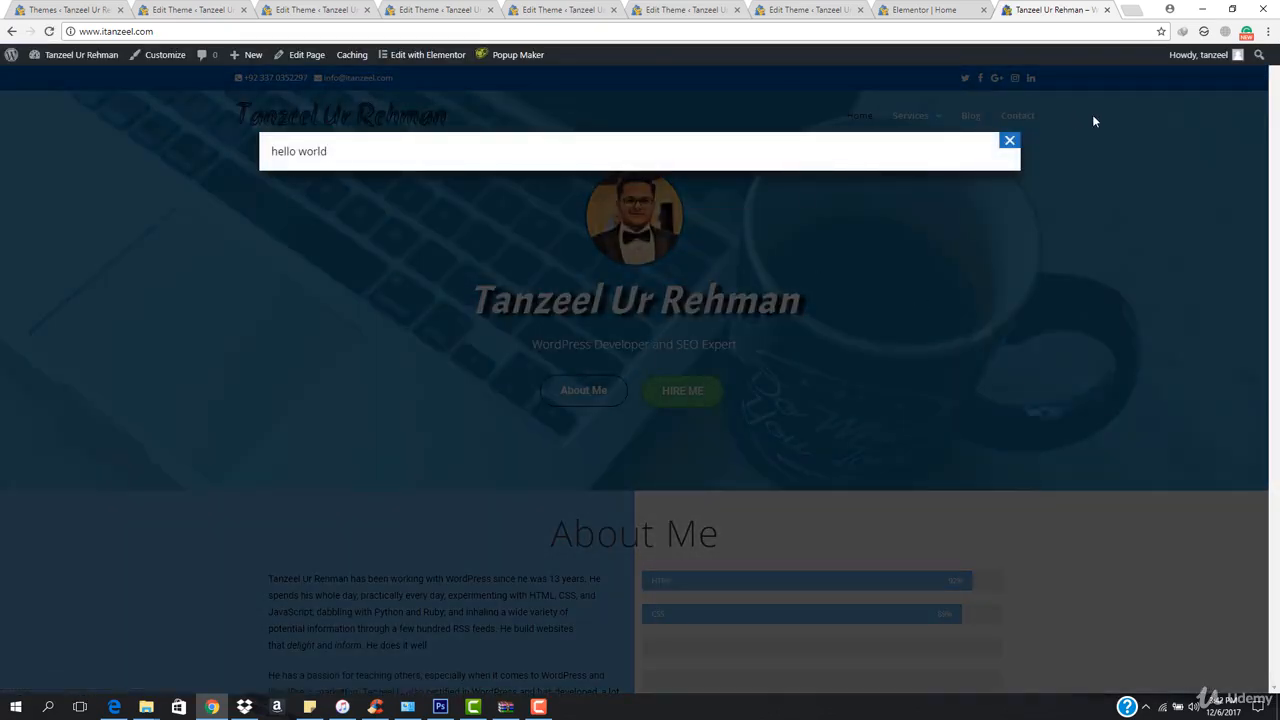
left_click(1010, 143)
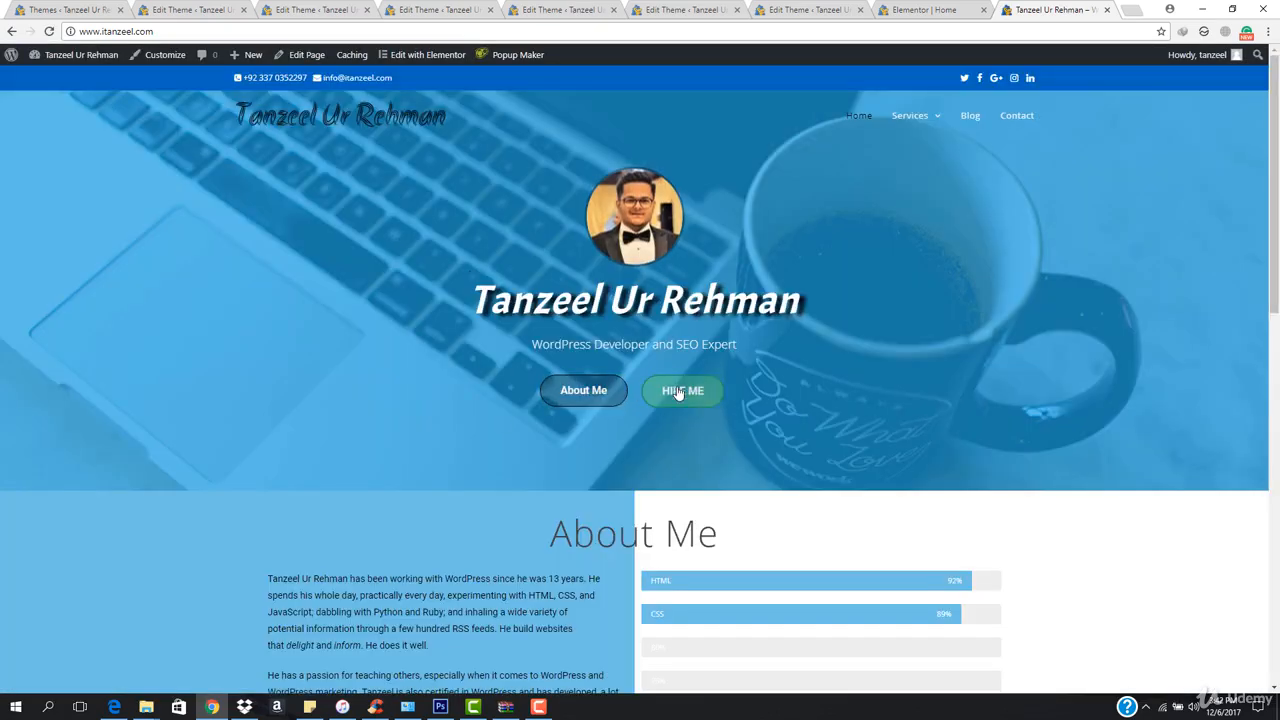
Reopen the Hire Me popup, check its responsiveness at different browser window widths, and restore the full-size window before closing the popup.
left_click(683, 393)
left_click(1231, 10)
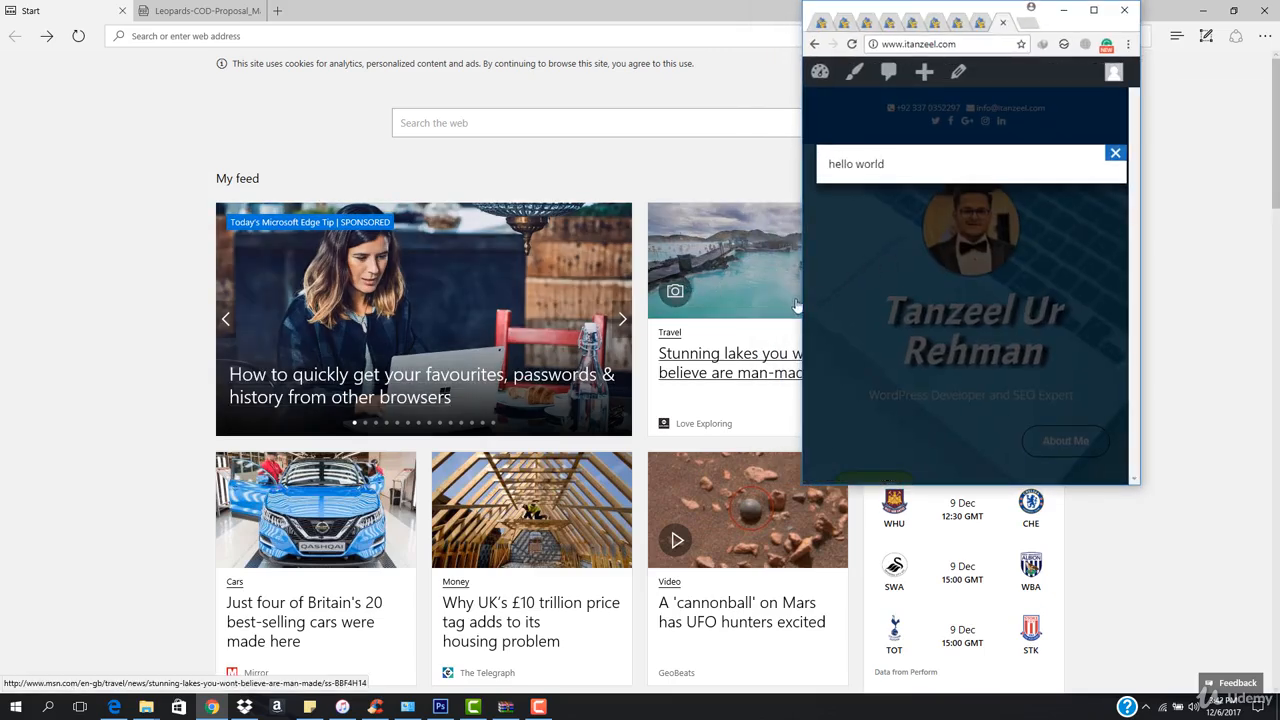
left_click_drag(804, 298, 401, 300)
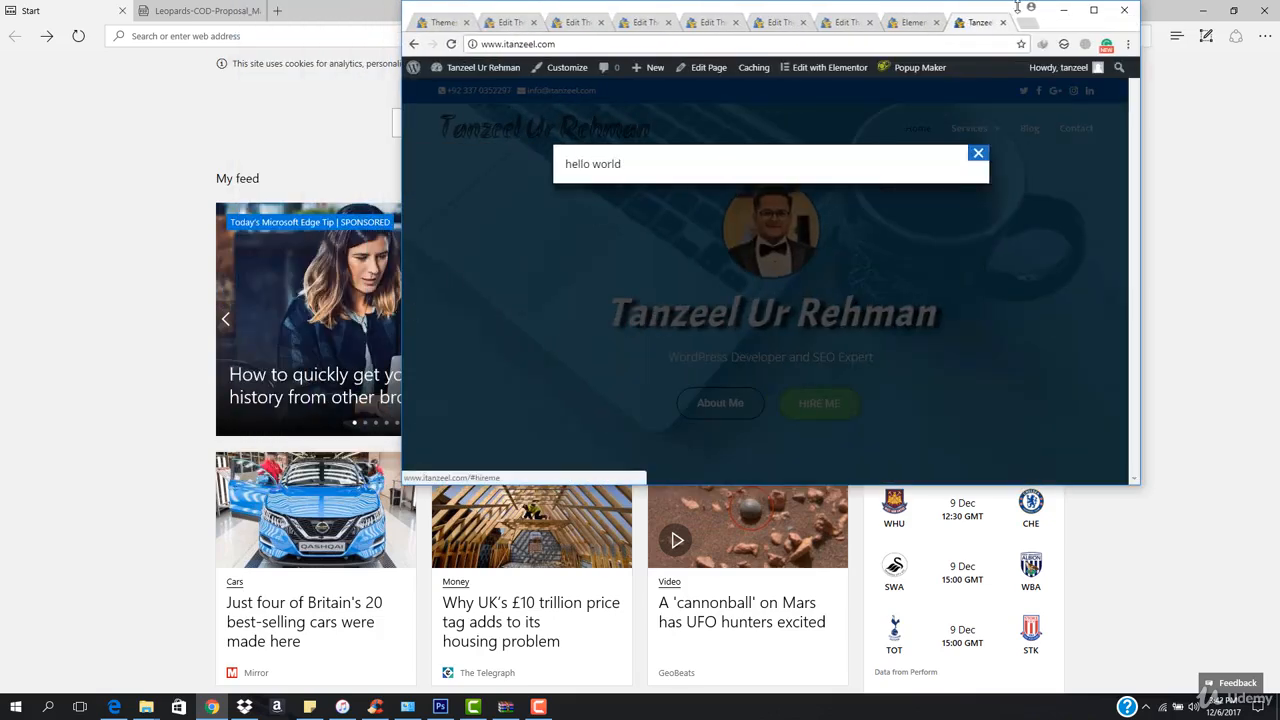
left_click(1093, 10)
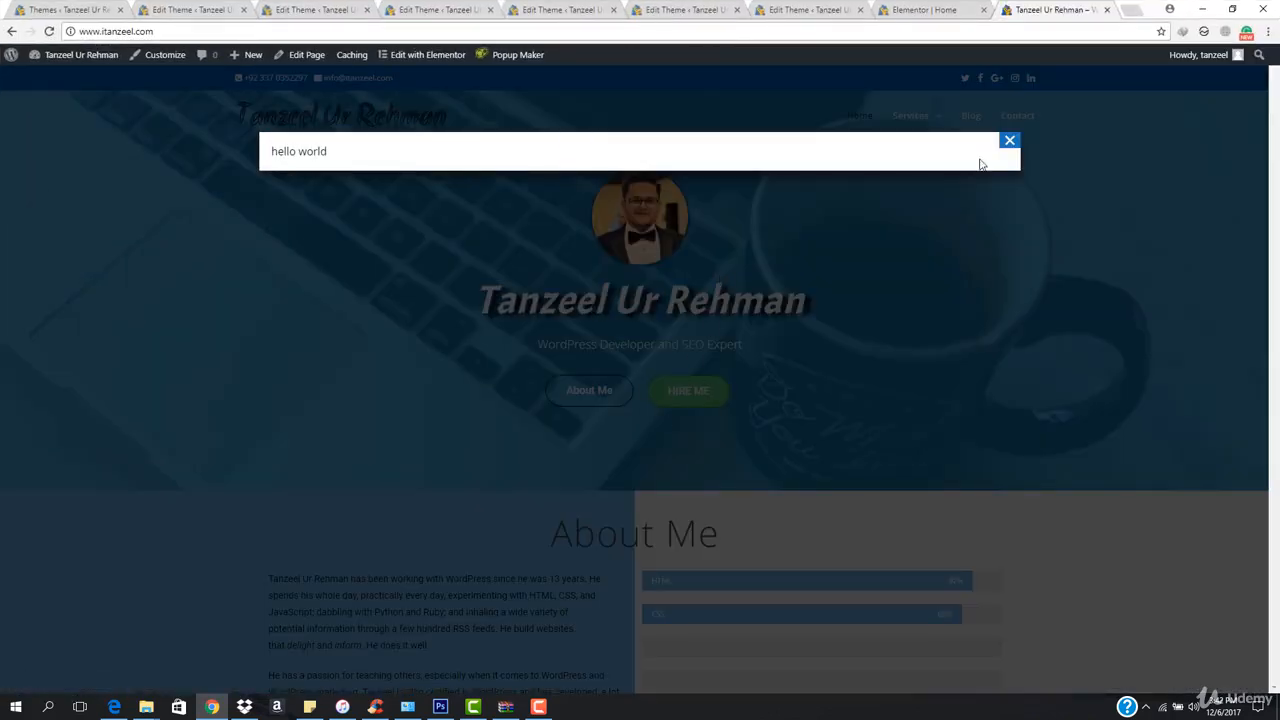
left_click(1010, 142)
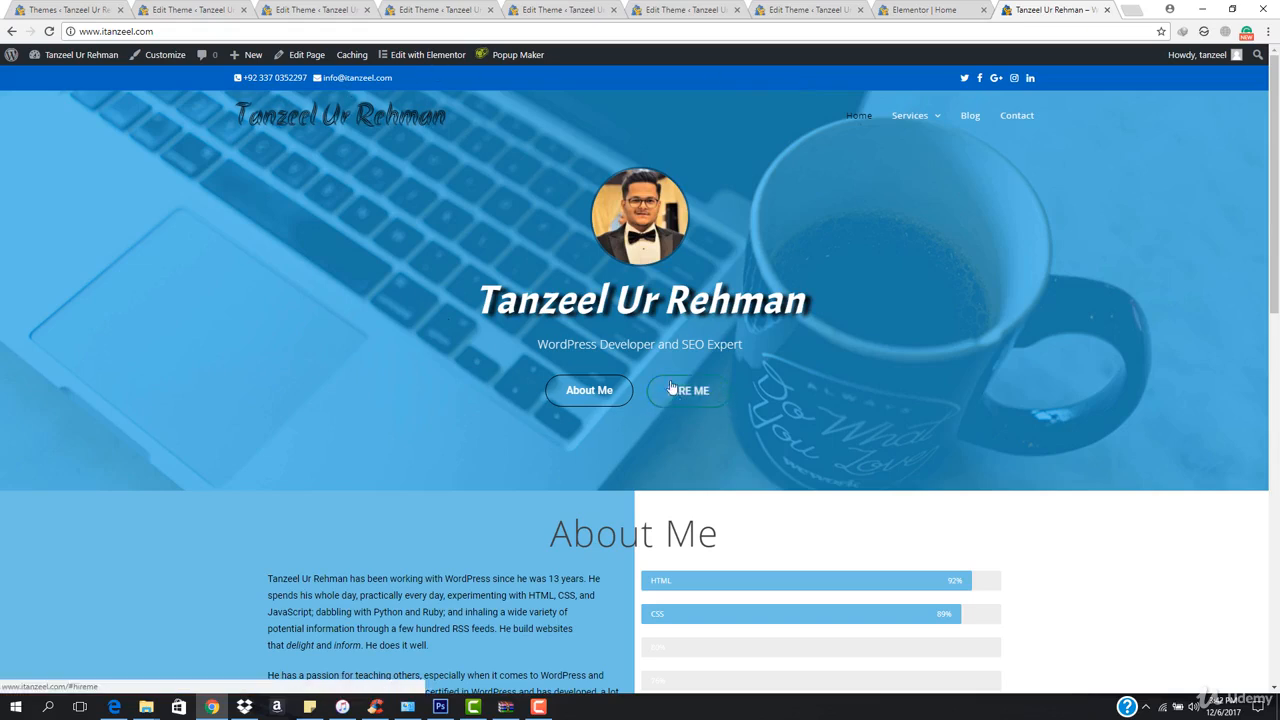
Close the browser tabs that hold the popup theme editors.
left_click(244, 11)
left_click(244, 11)
left_click(244, 11)
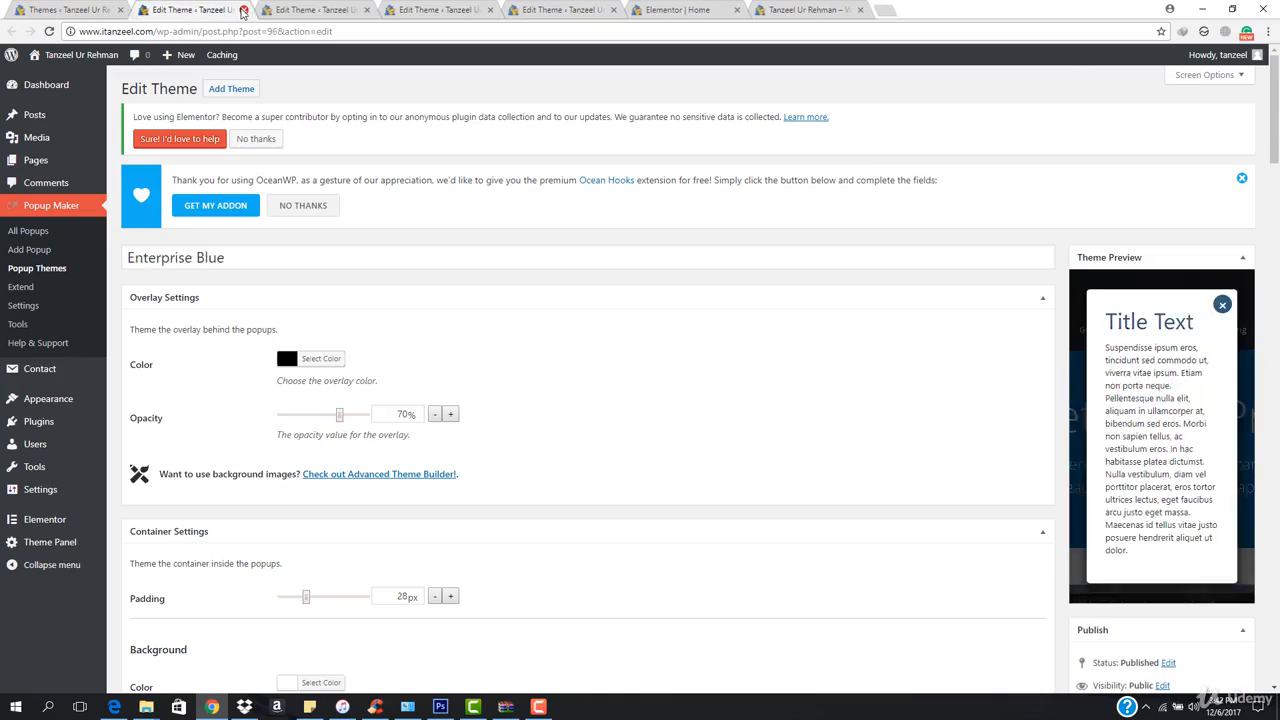
left_click(243, 11)
left_click(243, 11)
left_click(243, 11)
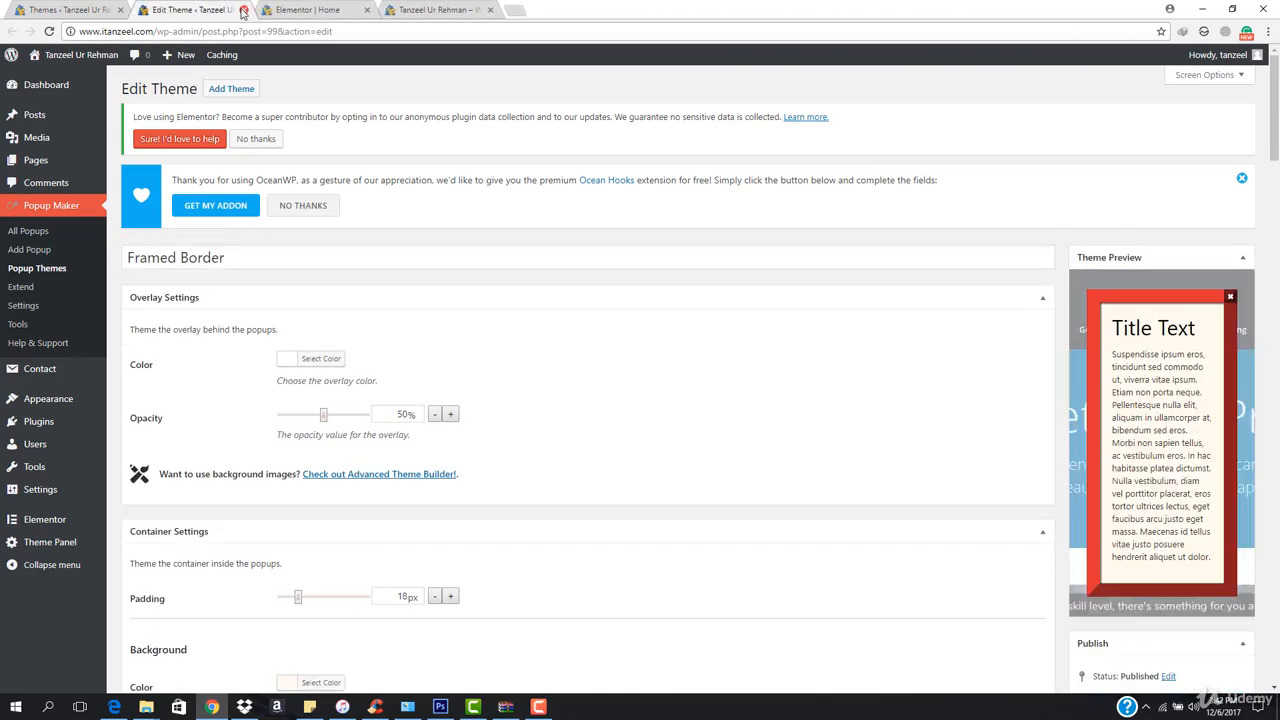
Close the leftover browser tabs holding the Framed Border theme editor and the home page's Elementor editor.
left_click(243, 11)
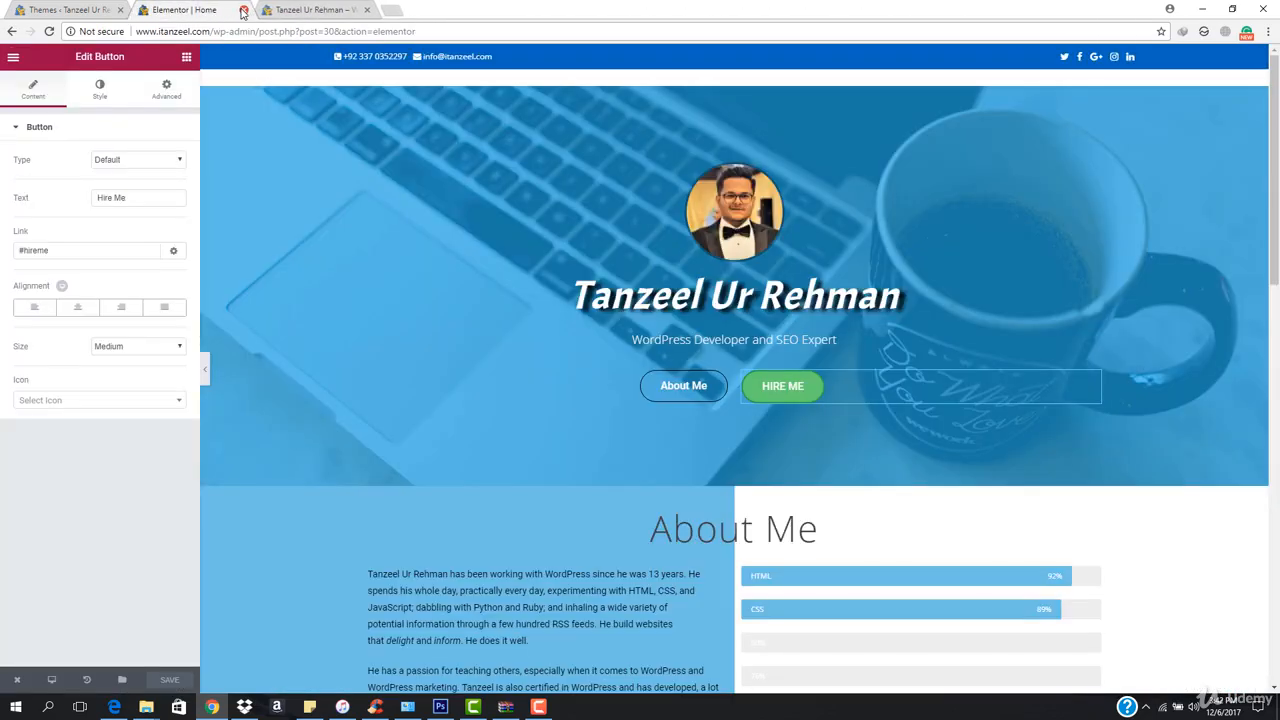
left_click(92, 8)
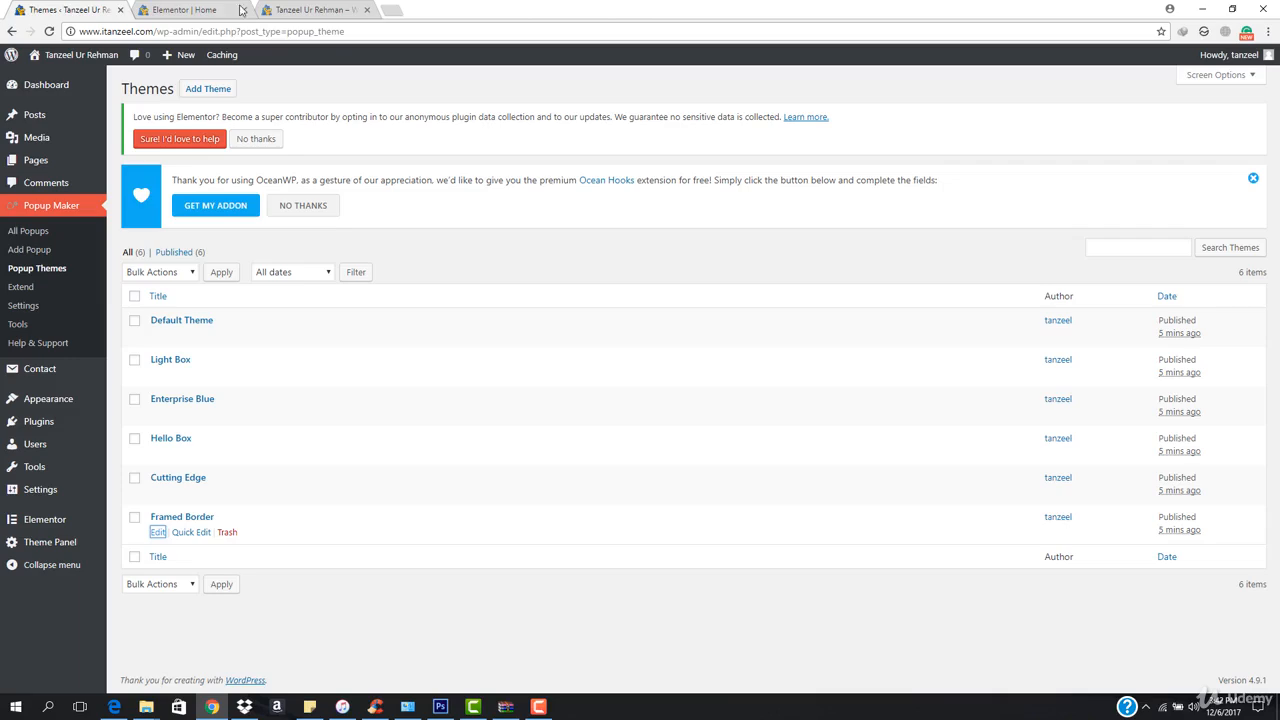
left_click(236, 10)
left_click(243, 9)
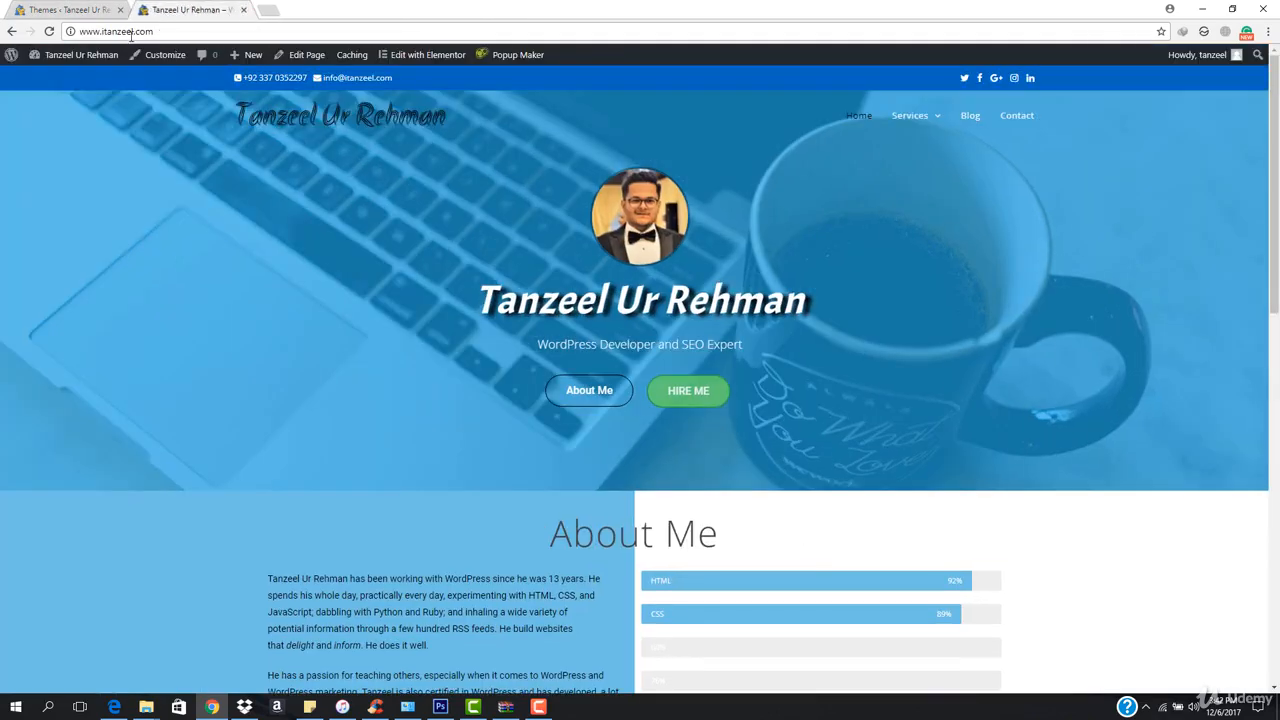
Open the Hire me popup for editing from Popup Maker's list of all popups.
left_click(52, 12)
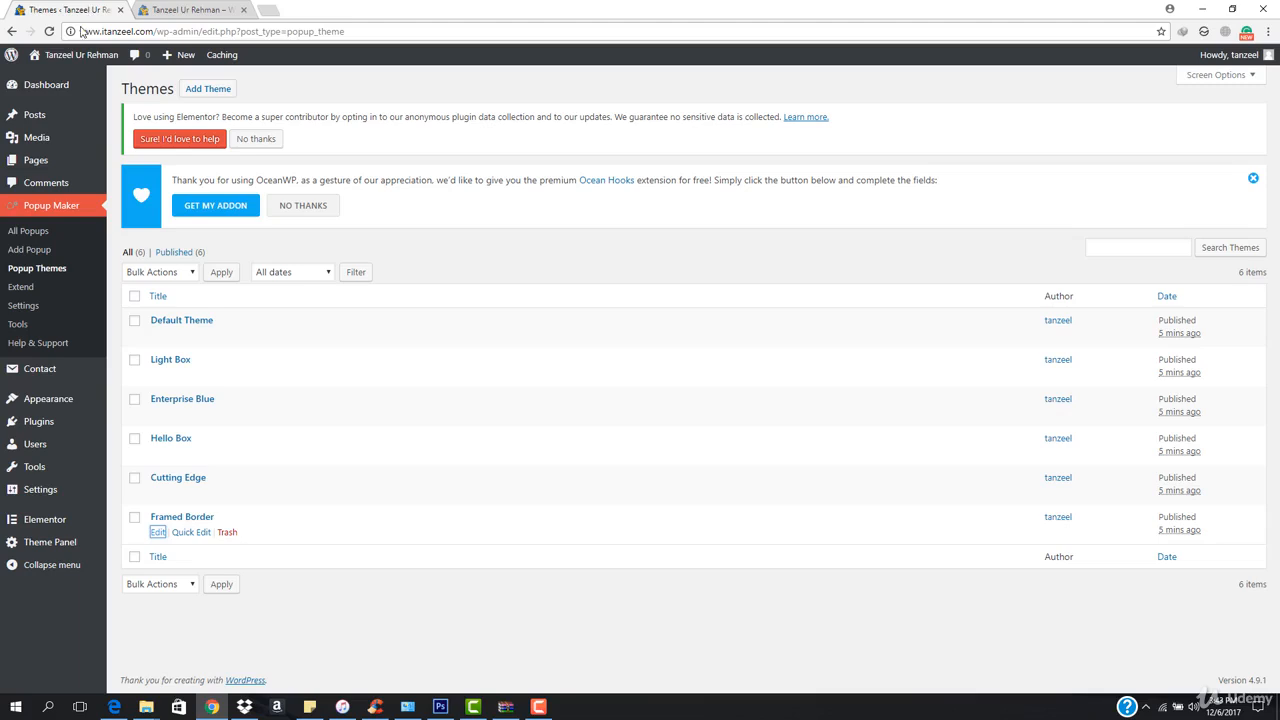
left_click(36, 234)
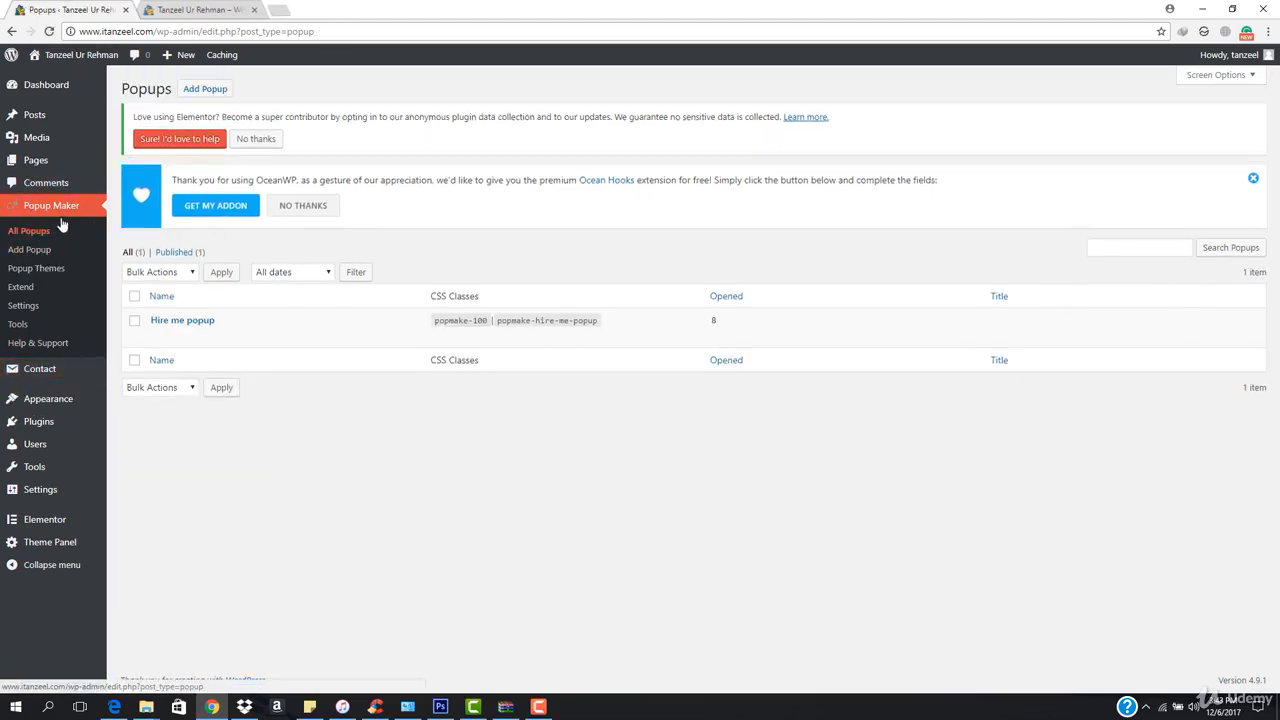
left_click(158, 336)
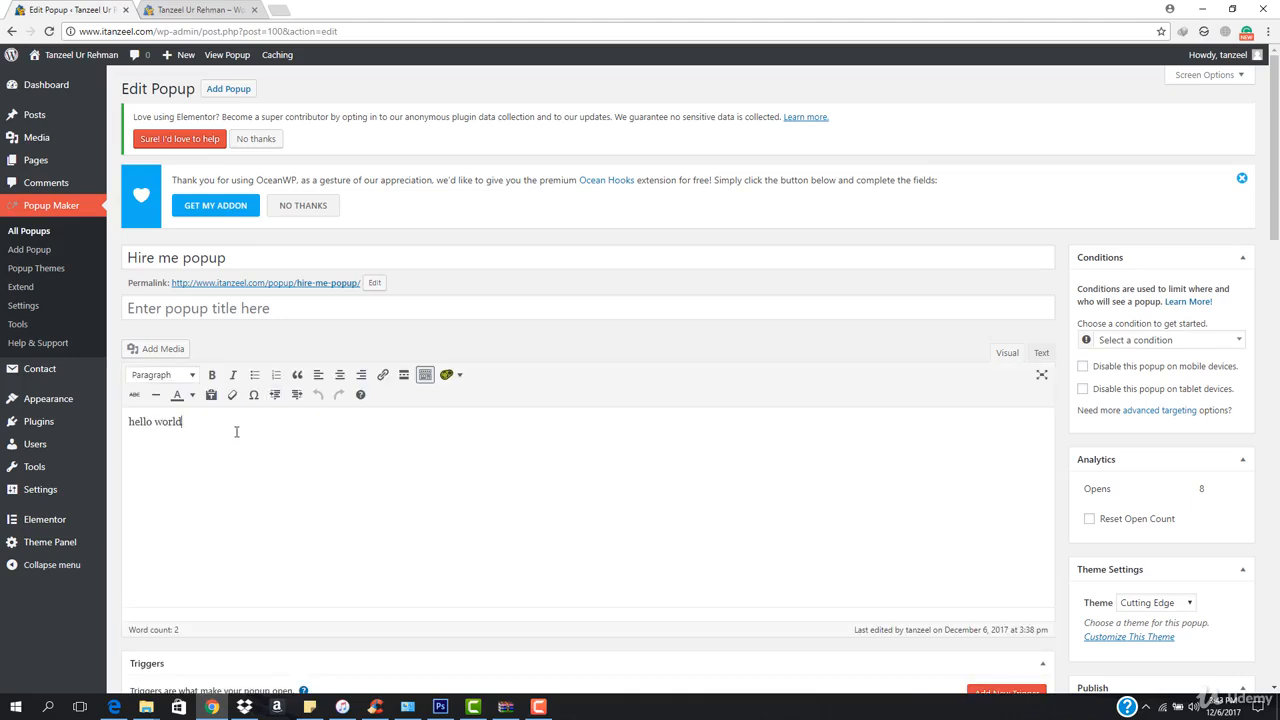
Replace the popup's "hello world" content with the shortcode [contact-form-7 id="91" title="hire me form"] and update the popup.
triple_click(236, 431)
key("BackSpace")
type("[contact-form-7 id=\"91\" title=\"hire me form\"]")
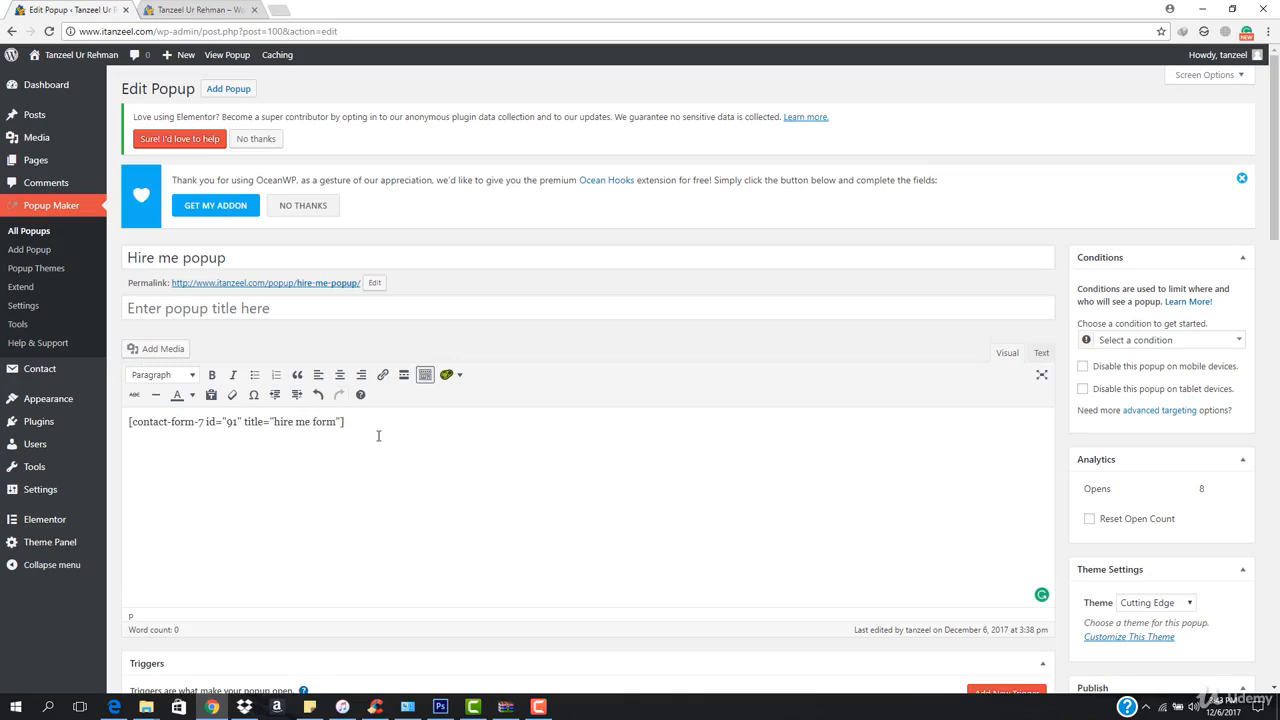
scroll(450, 436, "down", 3)
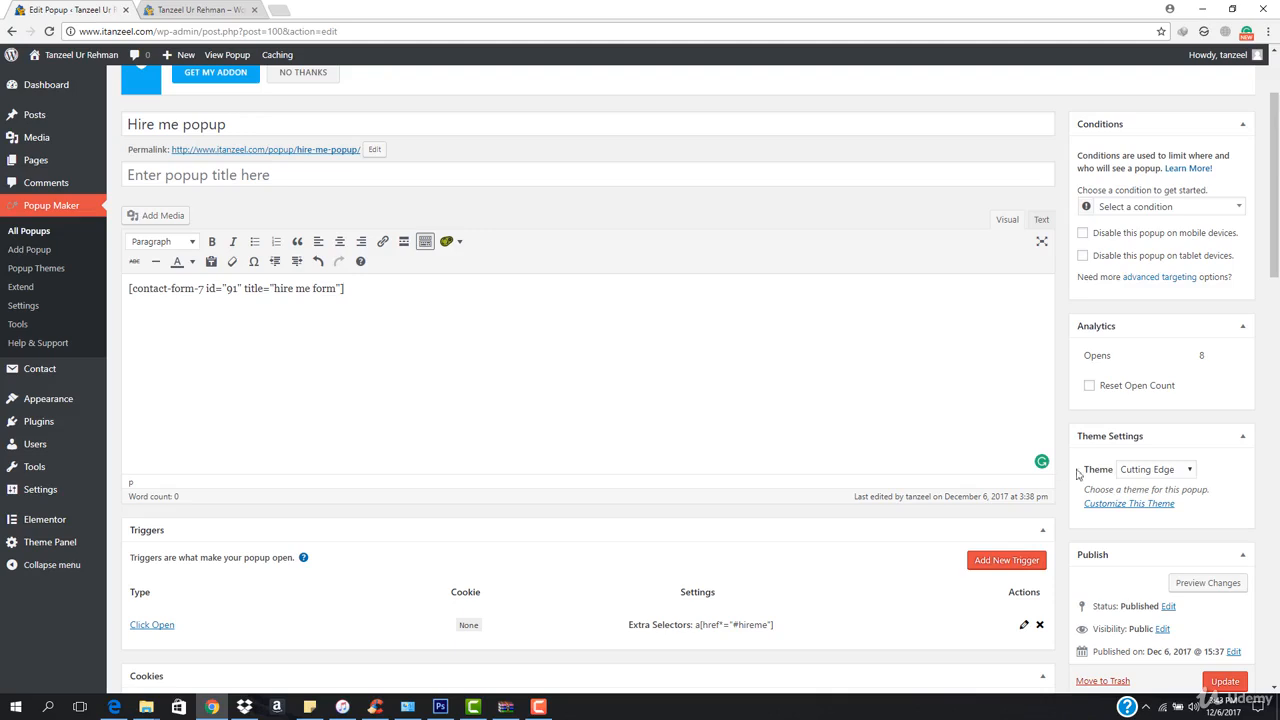
scroll(1170, 555, "down", 1)
left_click(1227, 547)
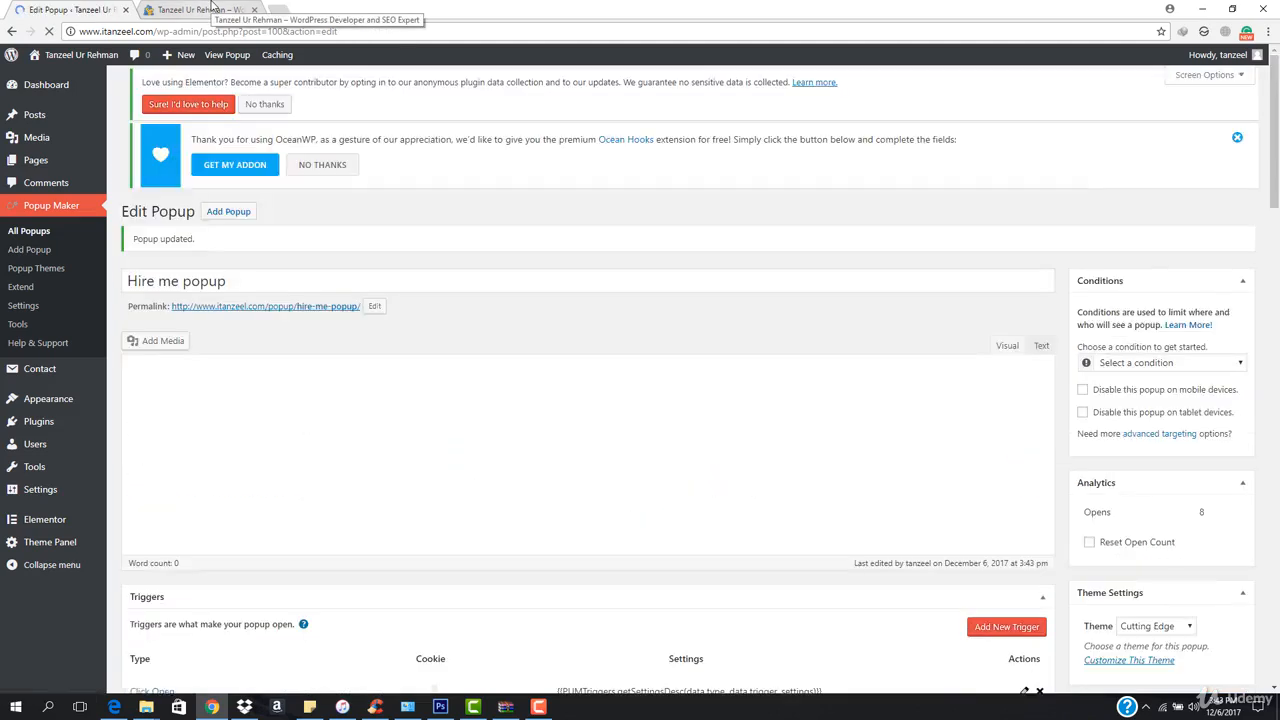
Reload the site's home page and open the Hire Me popup to check the embedded contact form.
left_click(211, 8)
left_click(253, 29)
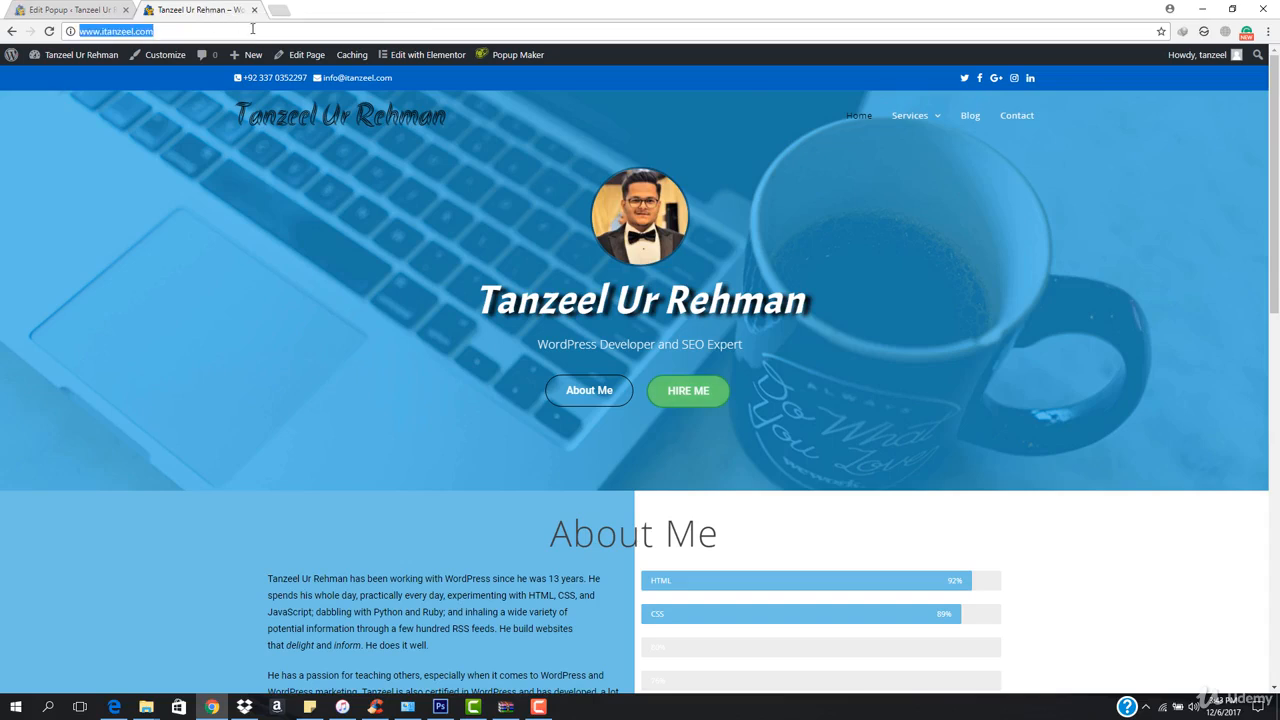
key("Return")
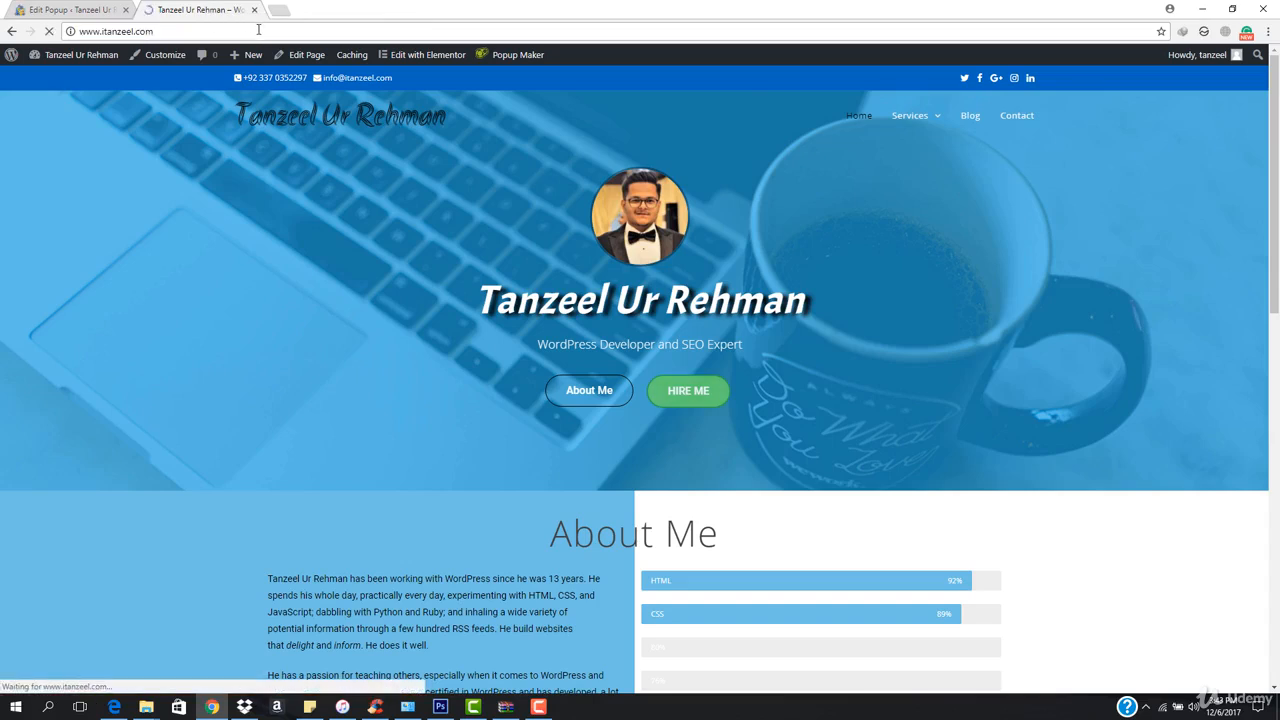
left_click(697, 396)
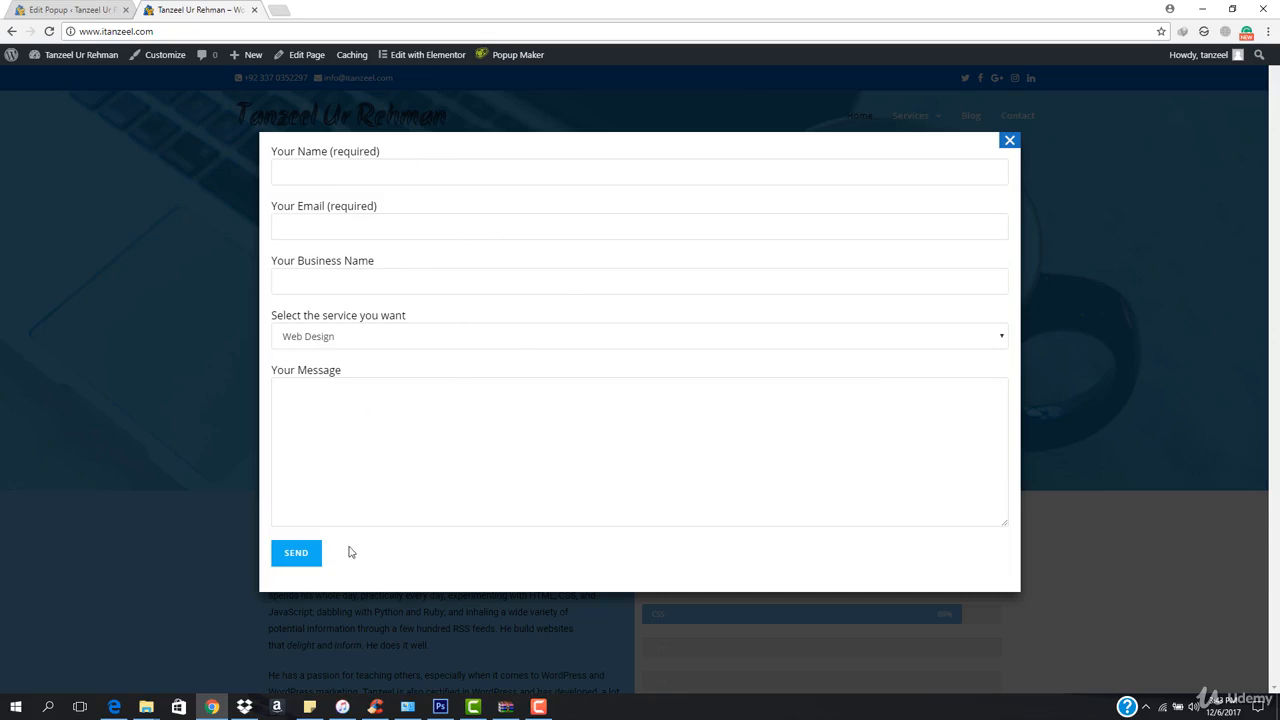
Return to the popup's edit page and enter "Hire Me" as the popup title.
left_click(51, 8)
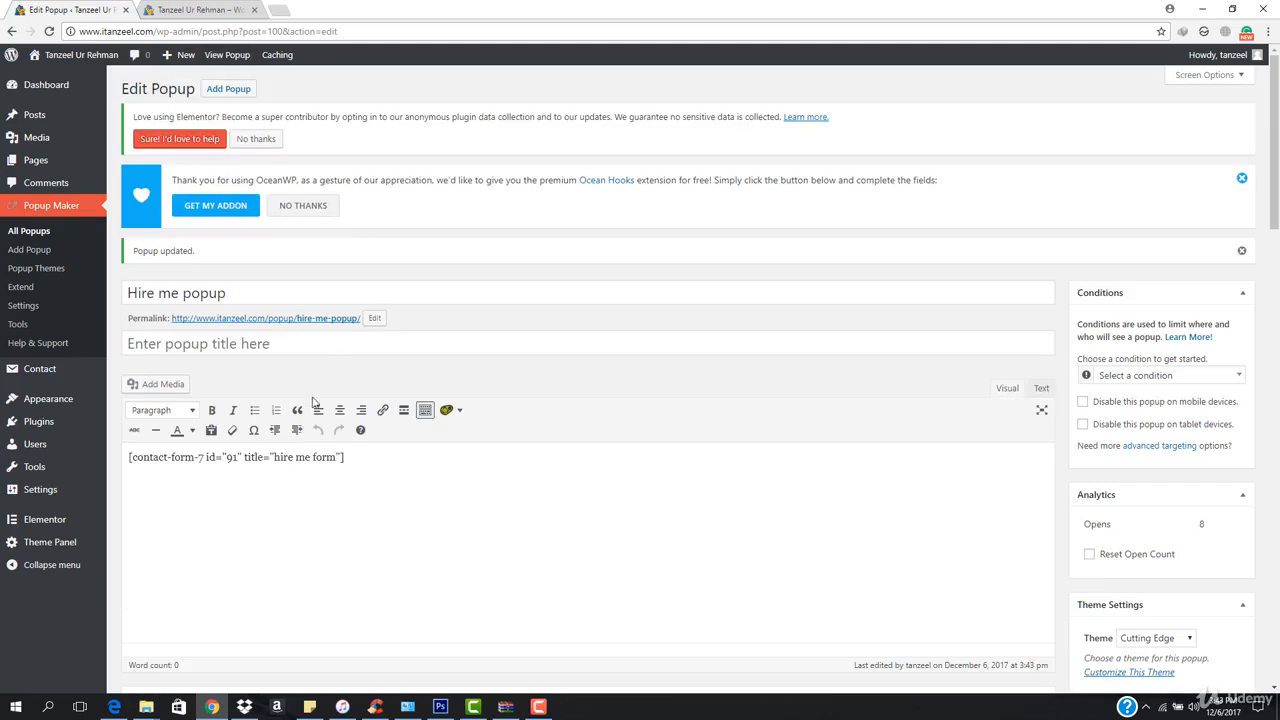
left_click(276, 346)
type("H")
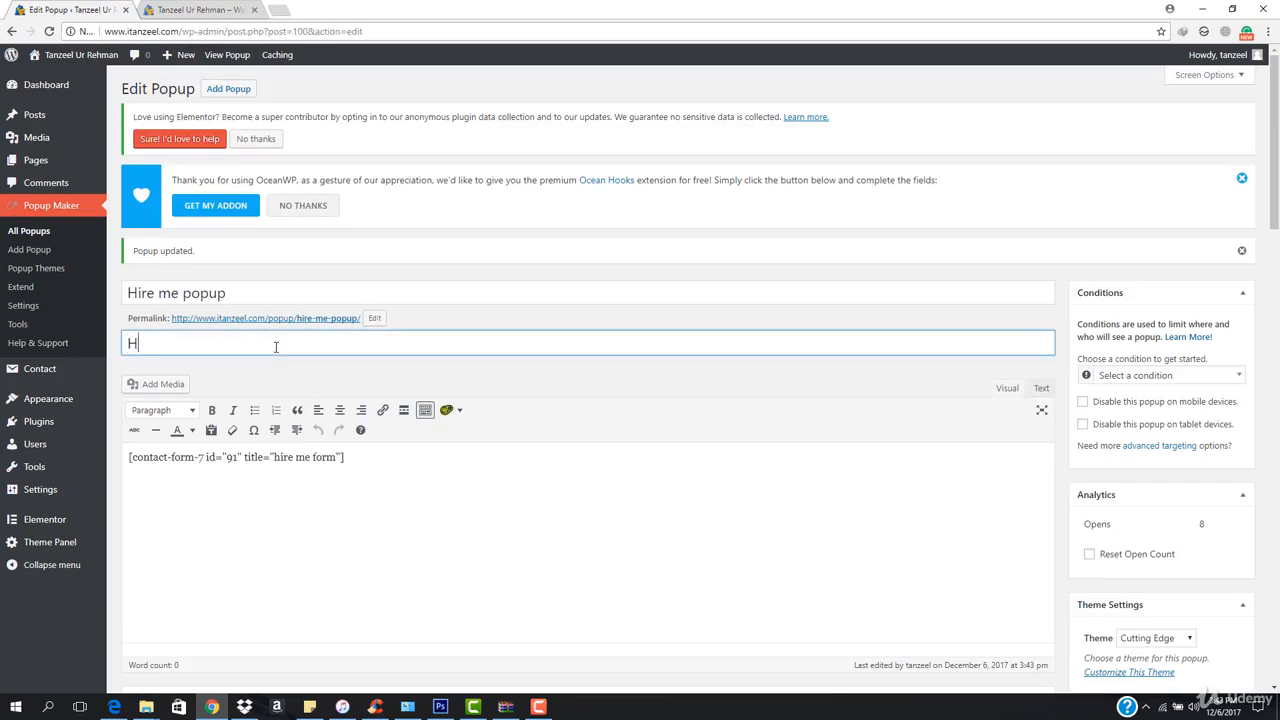
type("ire Me")
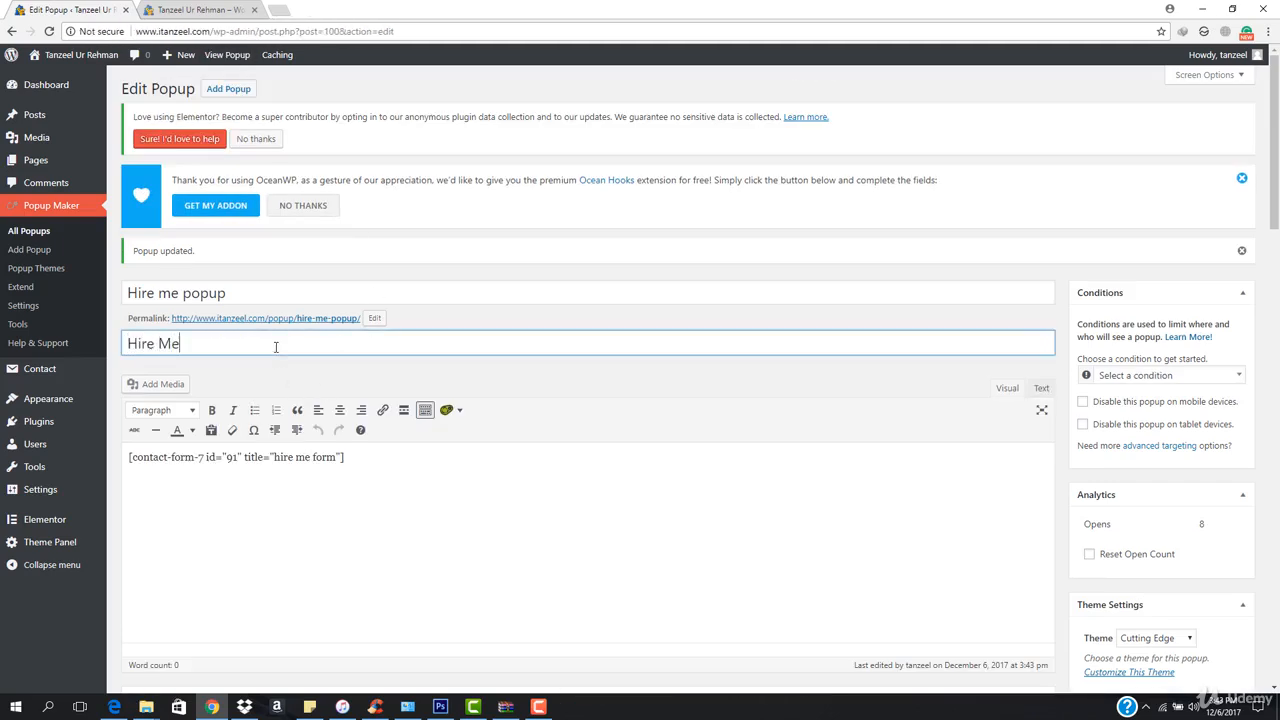
Add the line "Please Fill this form for hiring" plus the site owner's full name above the form shortcode, and update the popup.
scroll(706, 194, "down", 3)
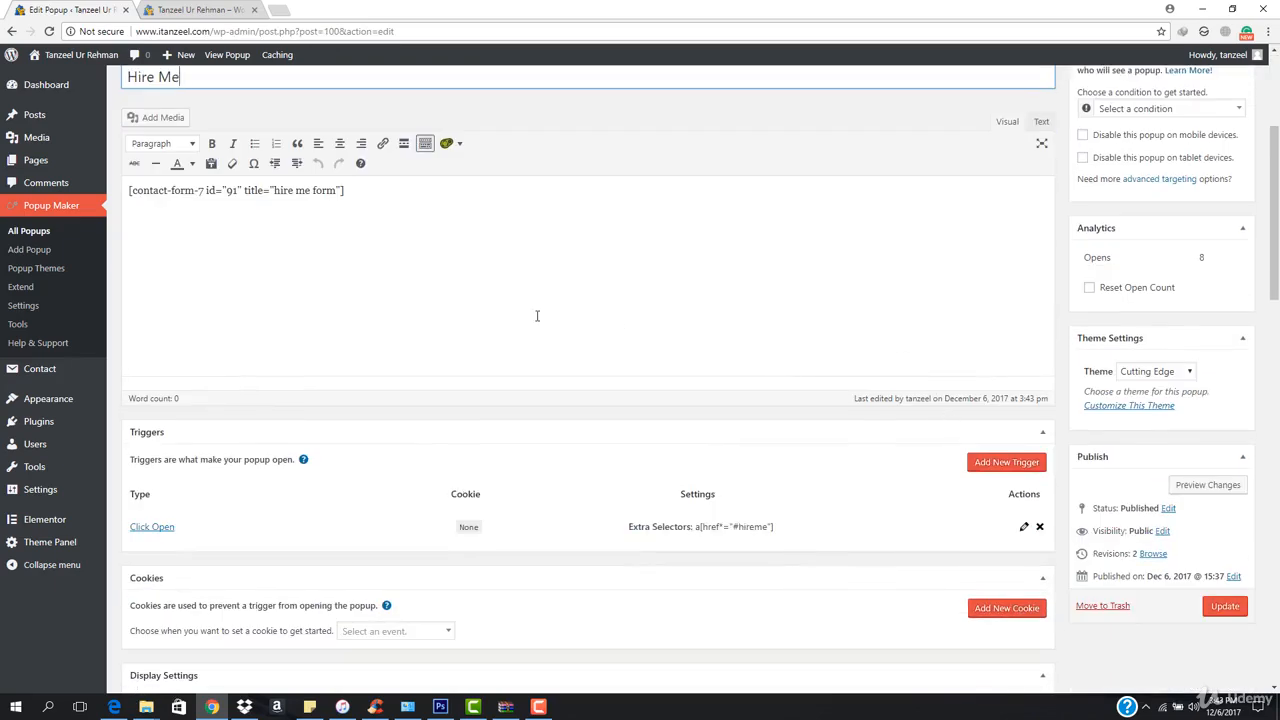
scroll(470, 350, "up", 2)
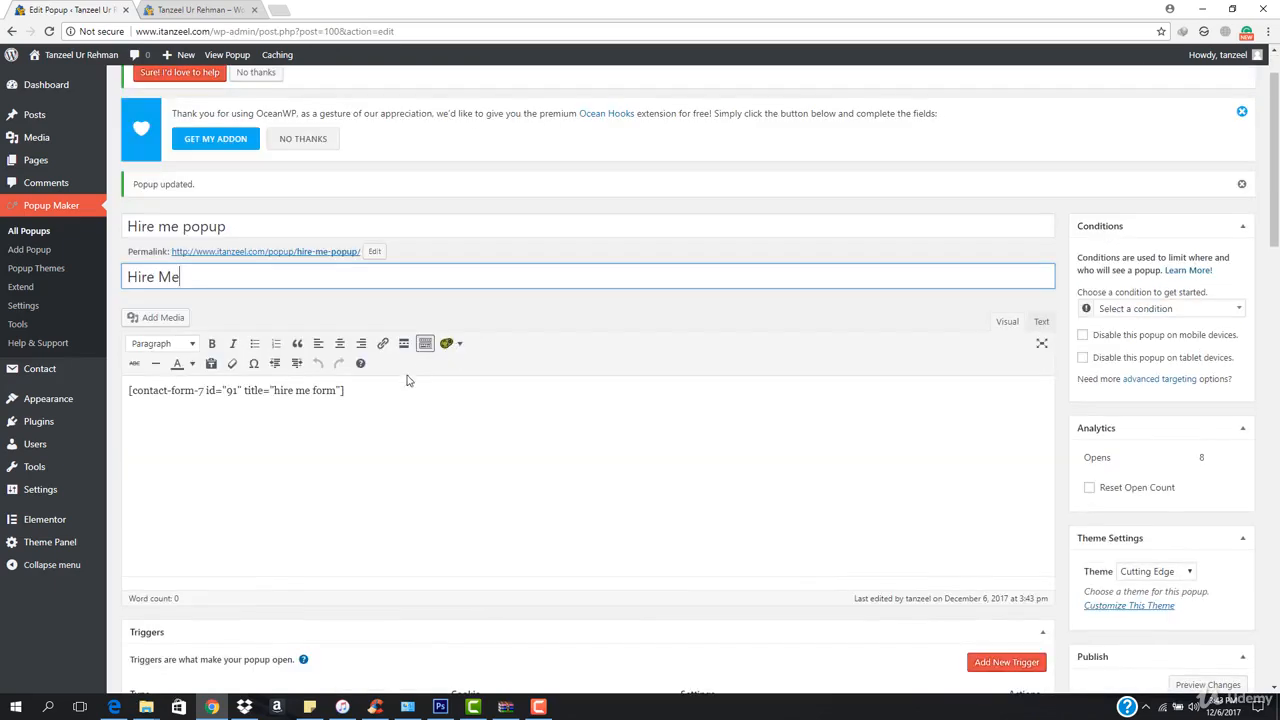
left_click(131, 390)
key("Return")
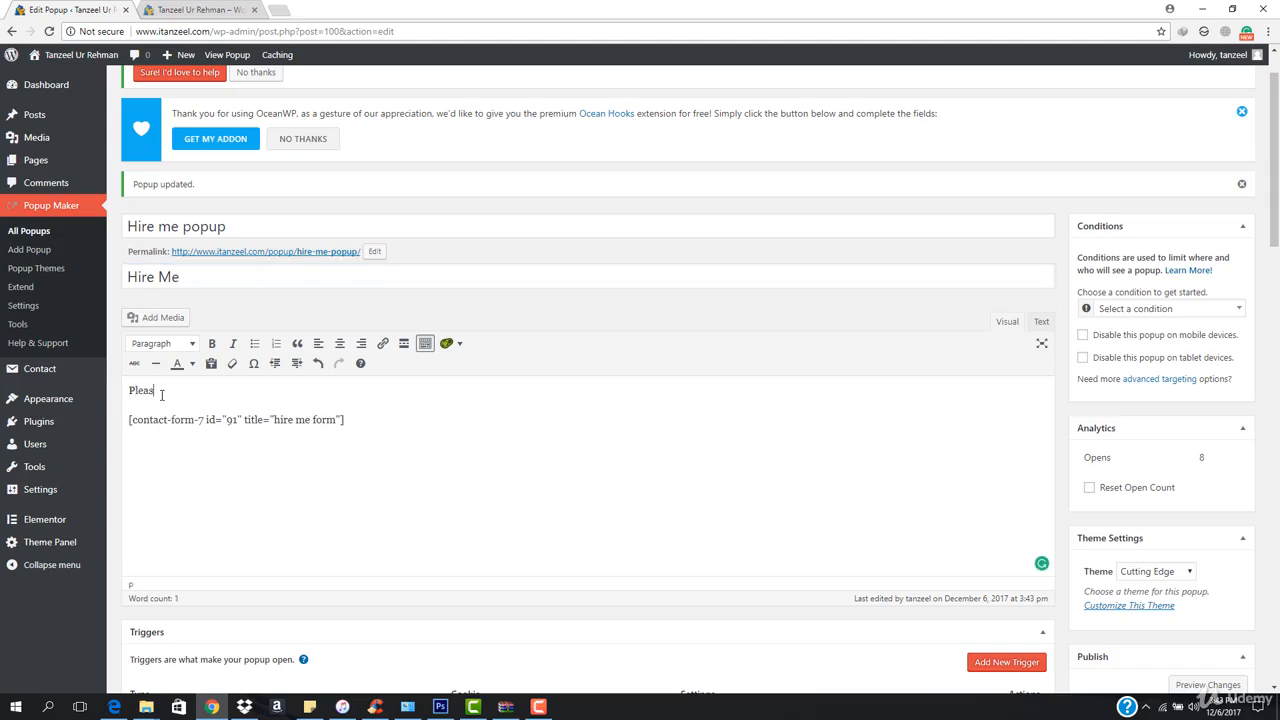
type("Please Fill this form for hiring Tanzeel Ur")
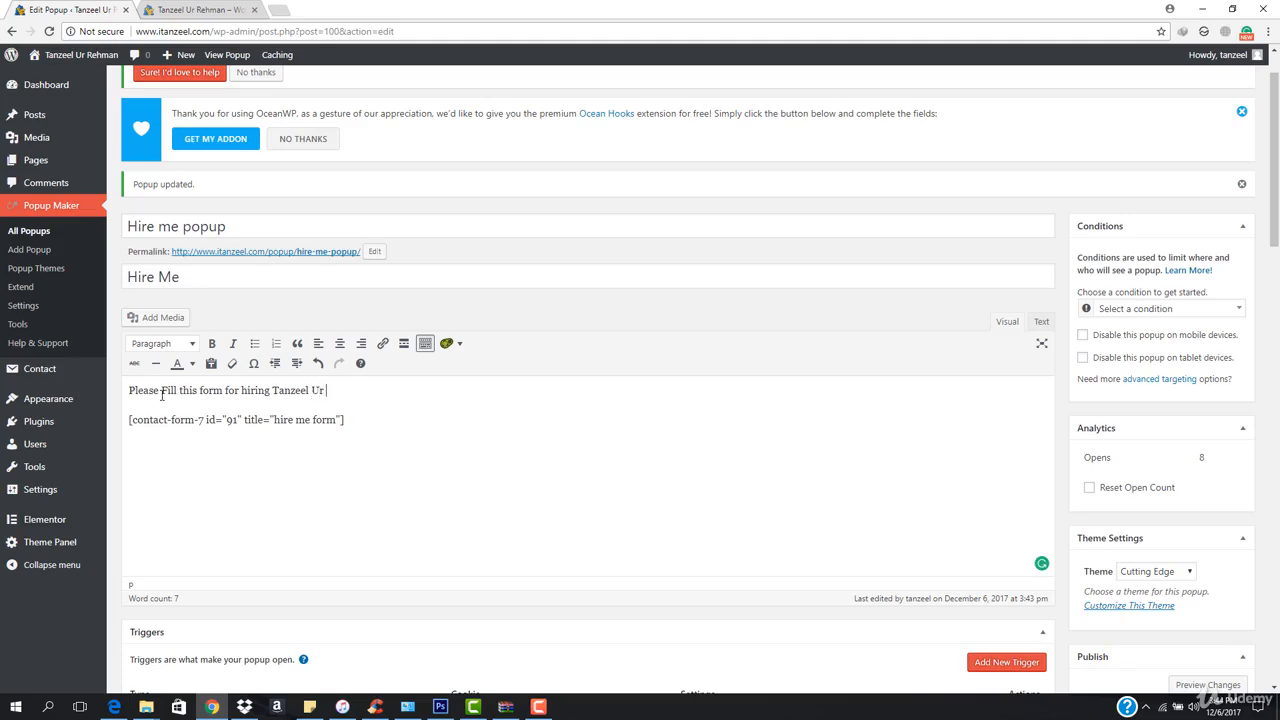
type("Rehman")
scroll(443, 405, "down", 2)
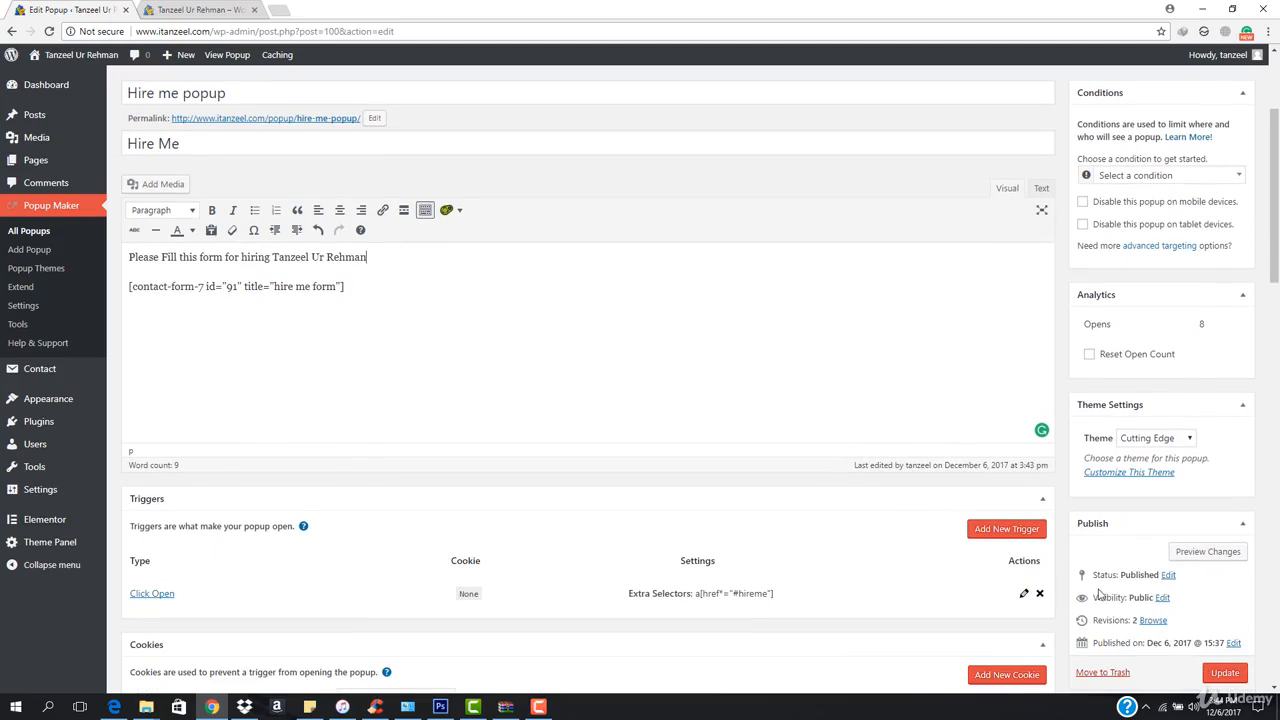
scroll(800, 440, "down", 3)
left_click(1228, 474)
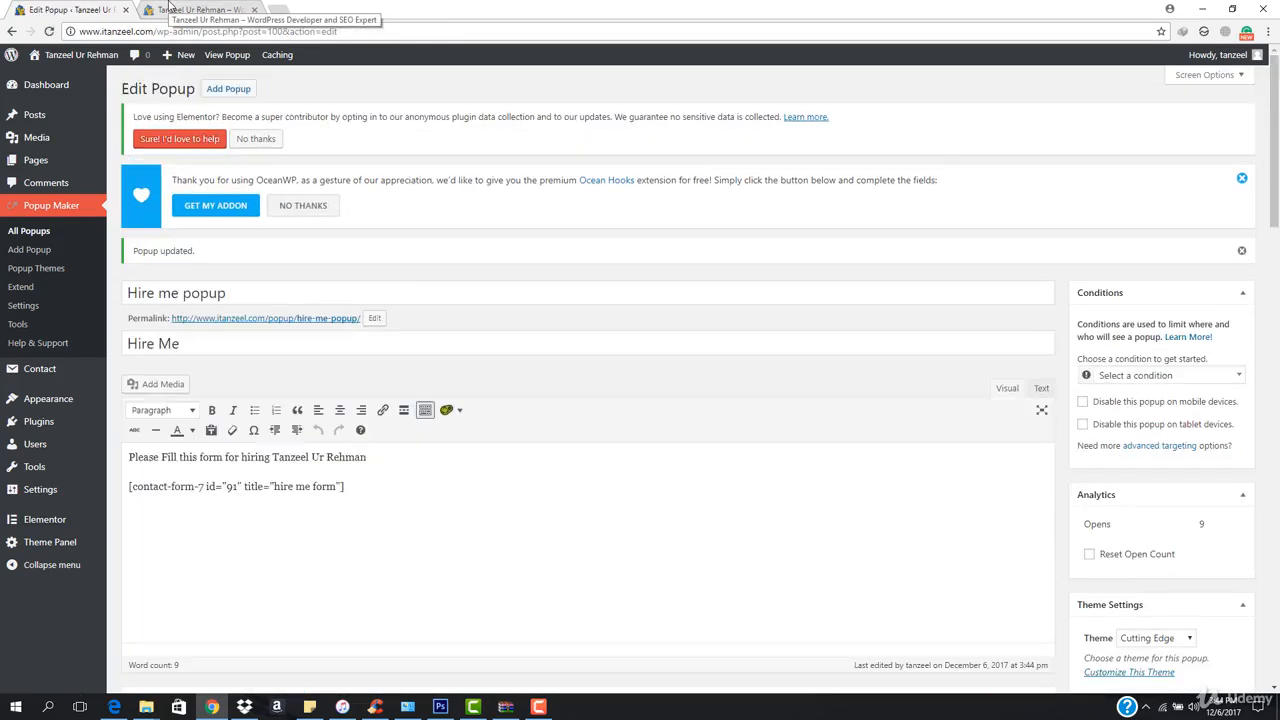
Reload the live home page and open the Hire Me popup to check its title and intro line.
left_click(172, 9)
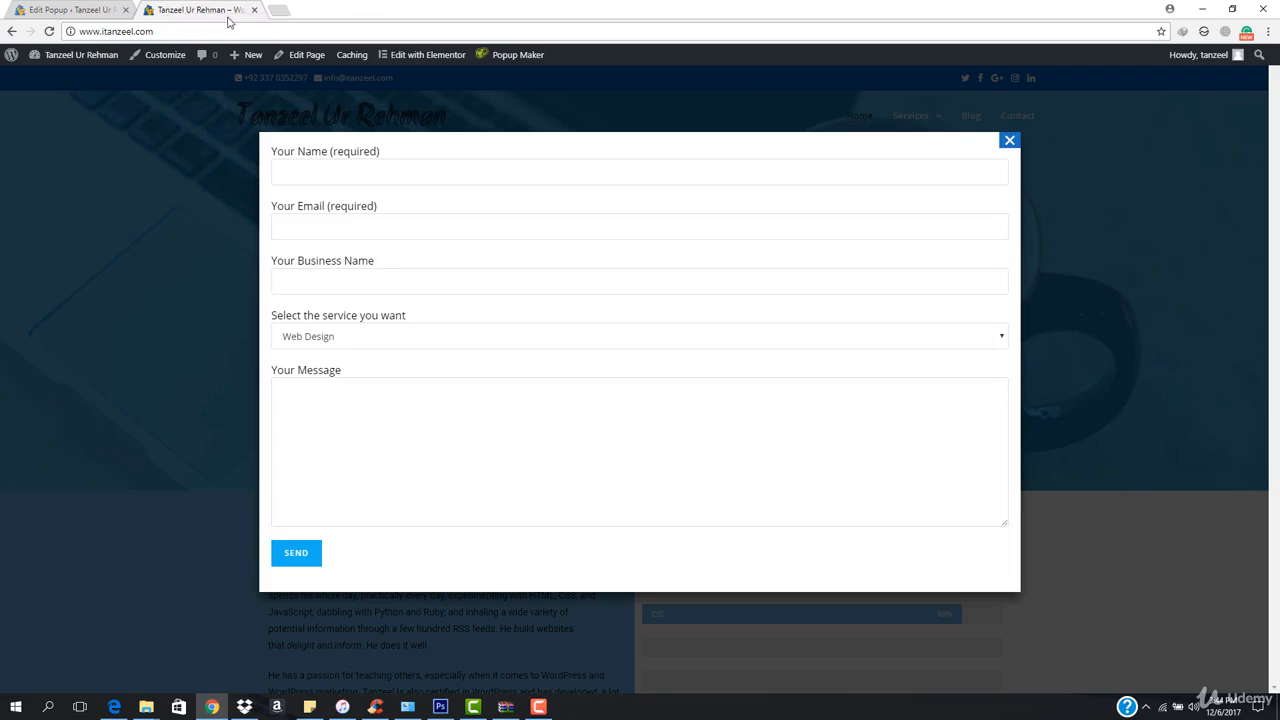
left_click(239, 28)
key("Return")
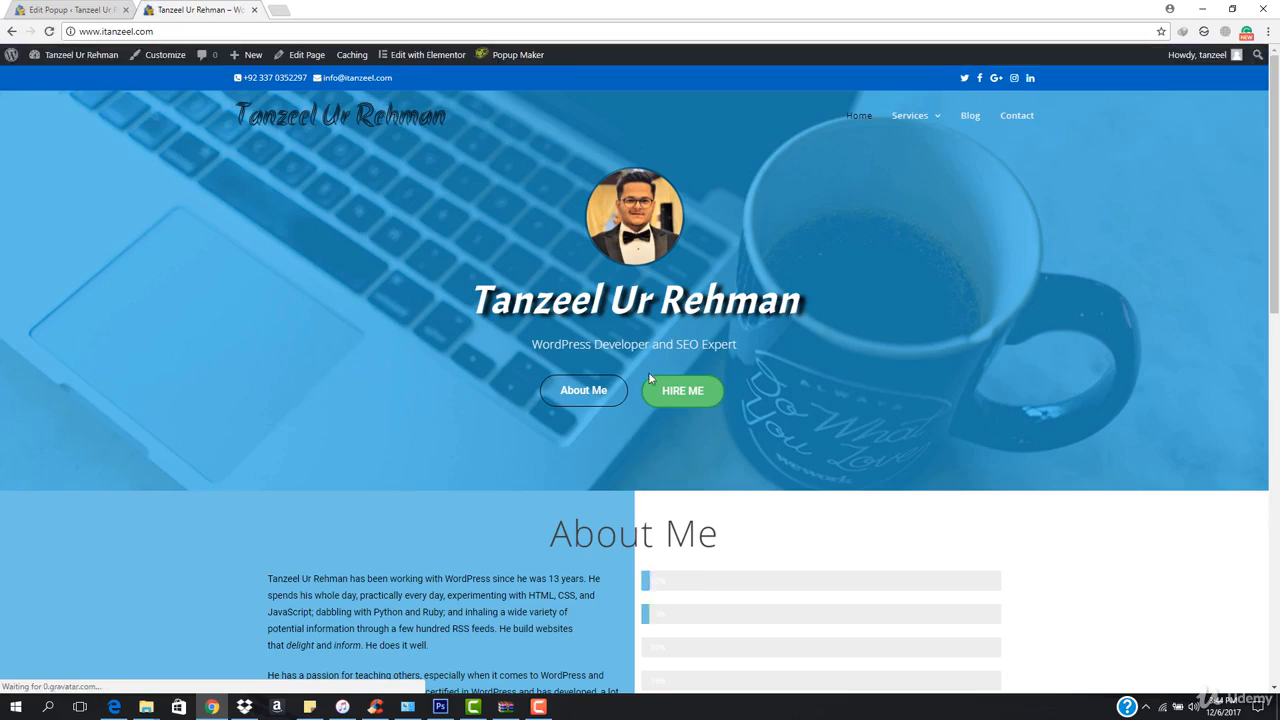
left_click(680, 392)
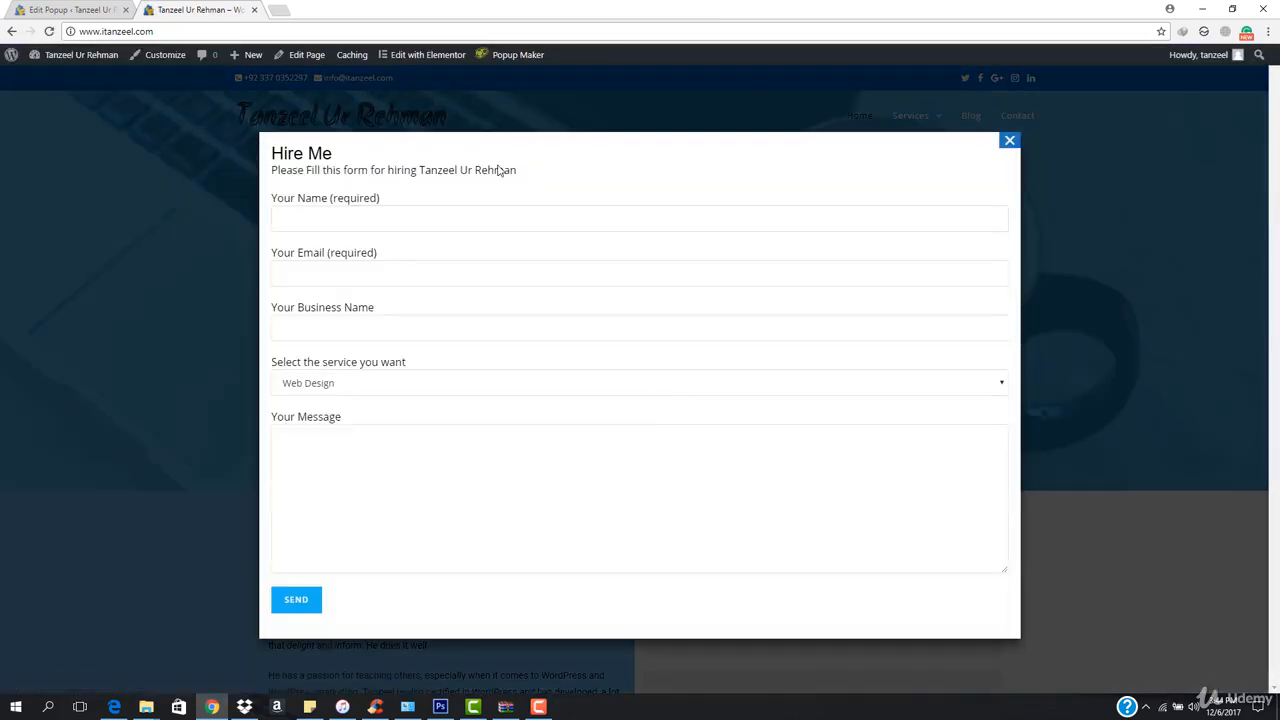
Check the popup form's layout in a smaller browser window, close the popup, and restore the full-size window.
left_click(1232, 9)
scroll(871, 260, "down", 3)
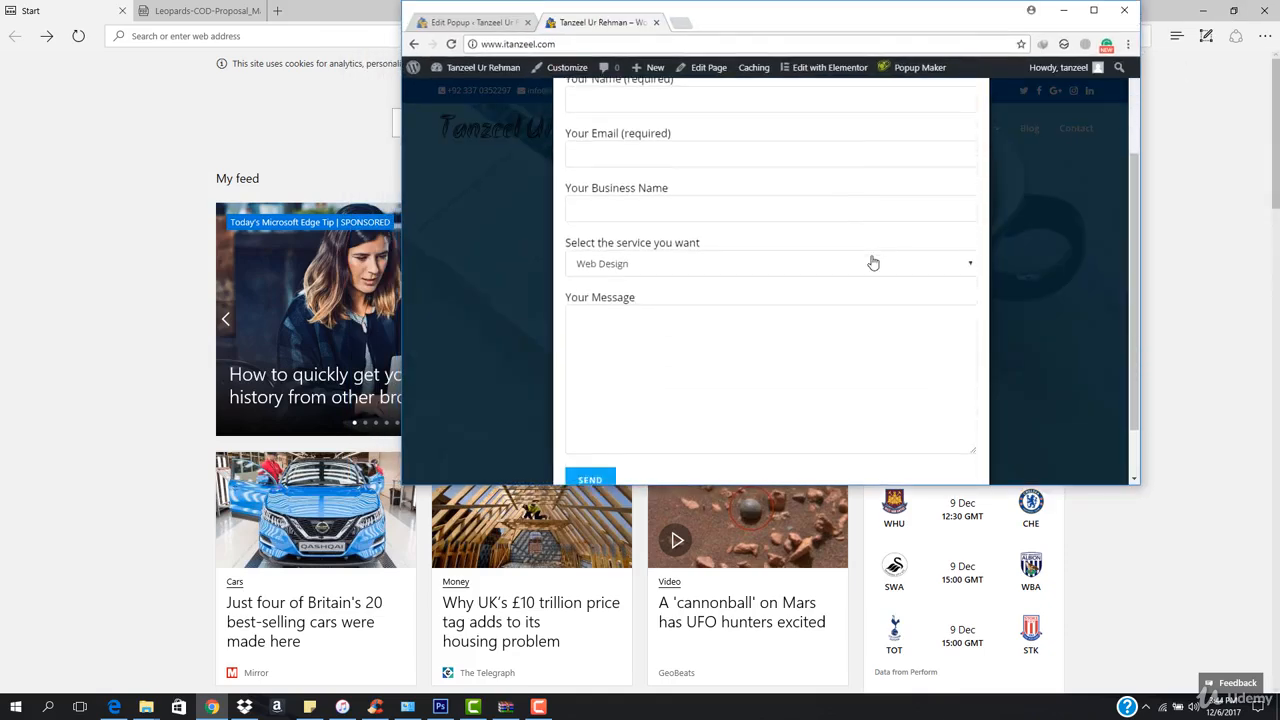
scroll(854, 292, "up", 3)
scroll(855, 294, "down", 1)
scroll(855, 294, "up", 1)
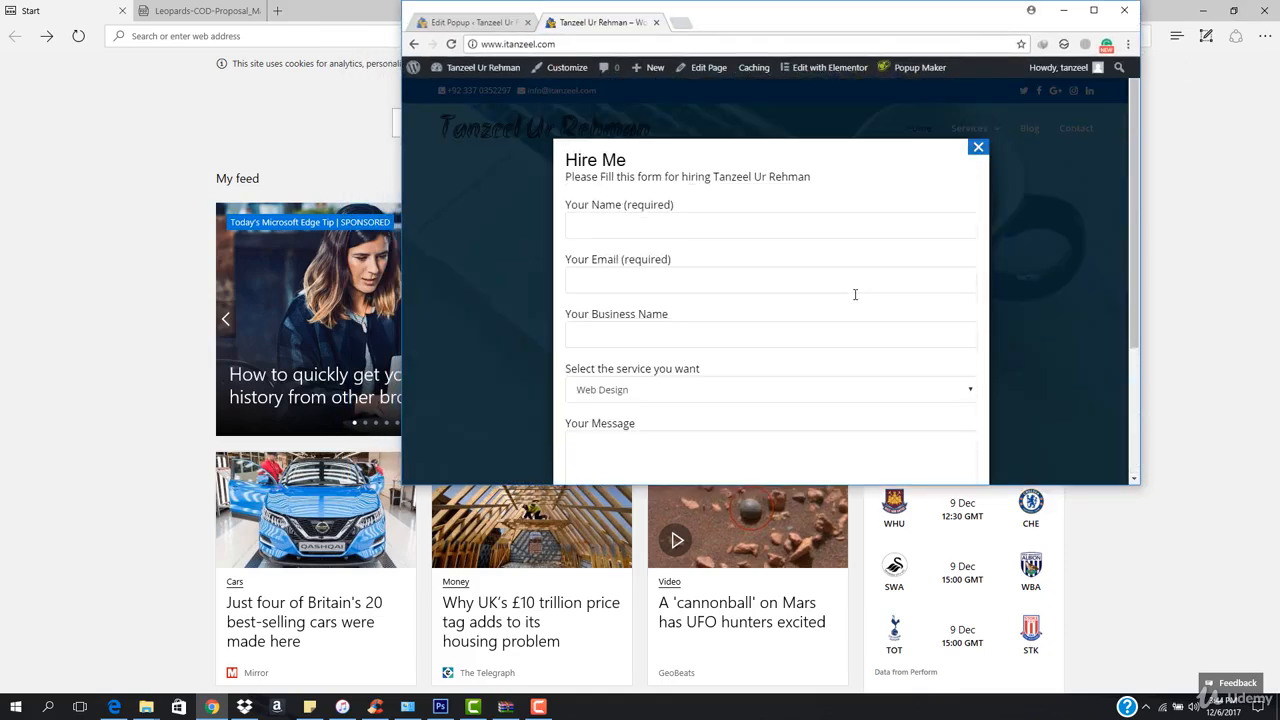
left_click(978, 153)
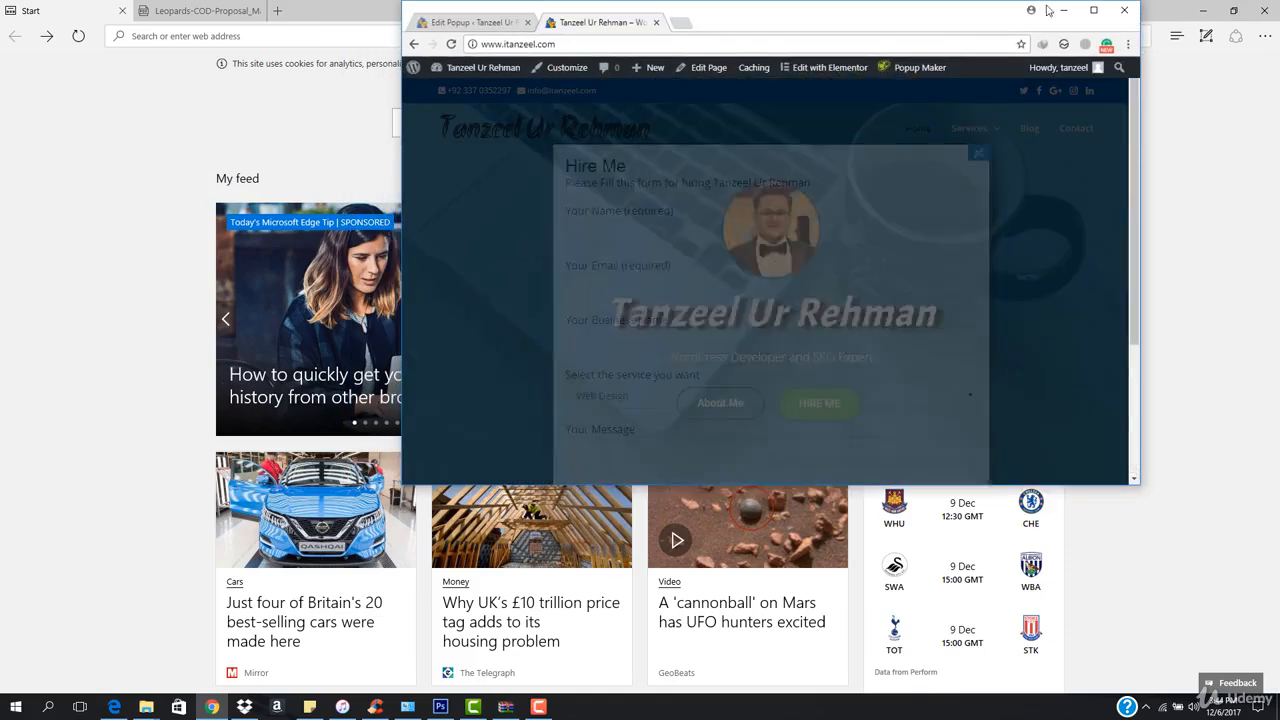
left_click(1093, 10)
Check where the Hire Me button under "Need a Professional Developer?" leads, view that page's form, and return to the home page.
scroll(634, 402, "down", 10)
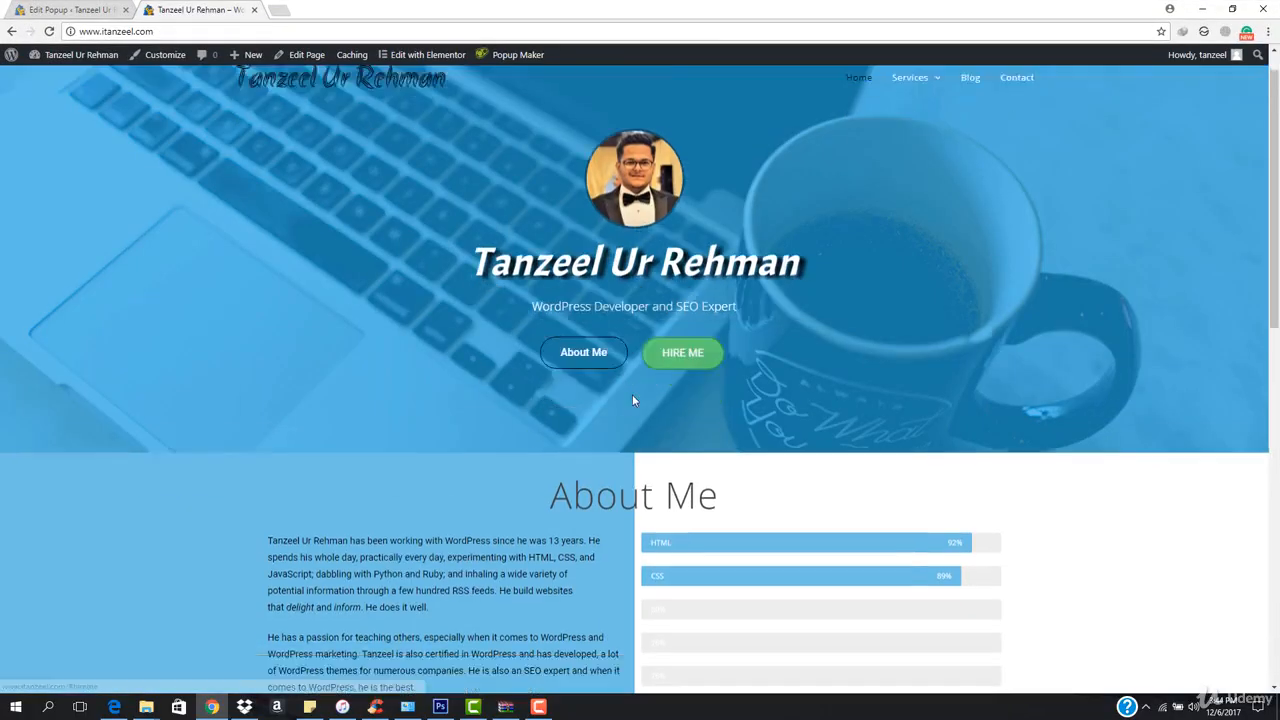
scroll(597, 437, "up", 10)
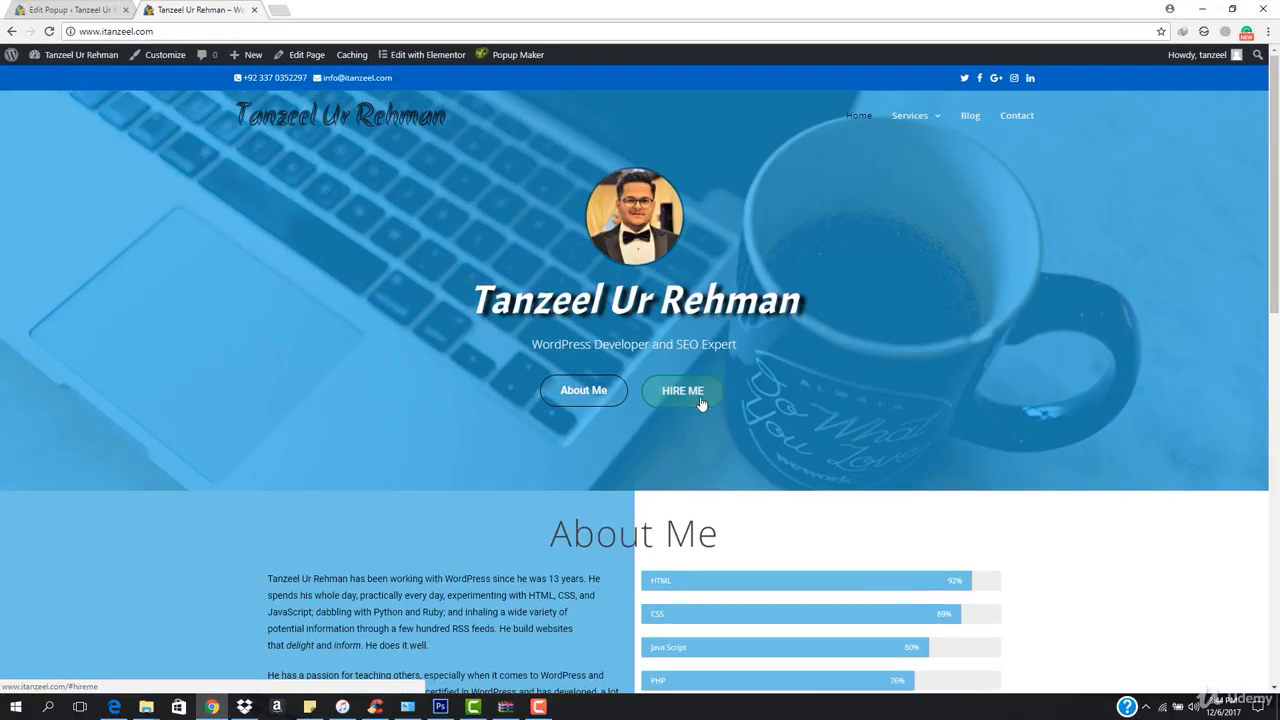
scroll(700, 403, "down", 3)
scroll(701, 403, "down", 6)
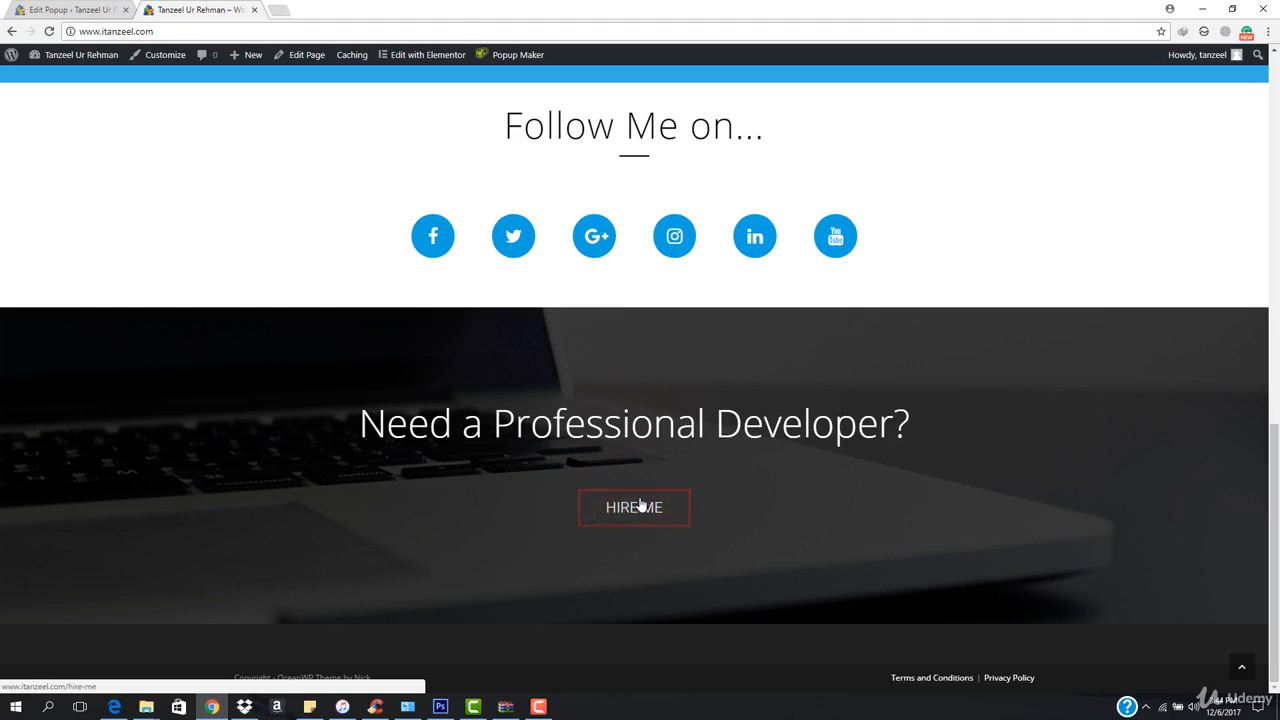
left_click(641, 505)
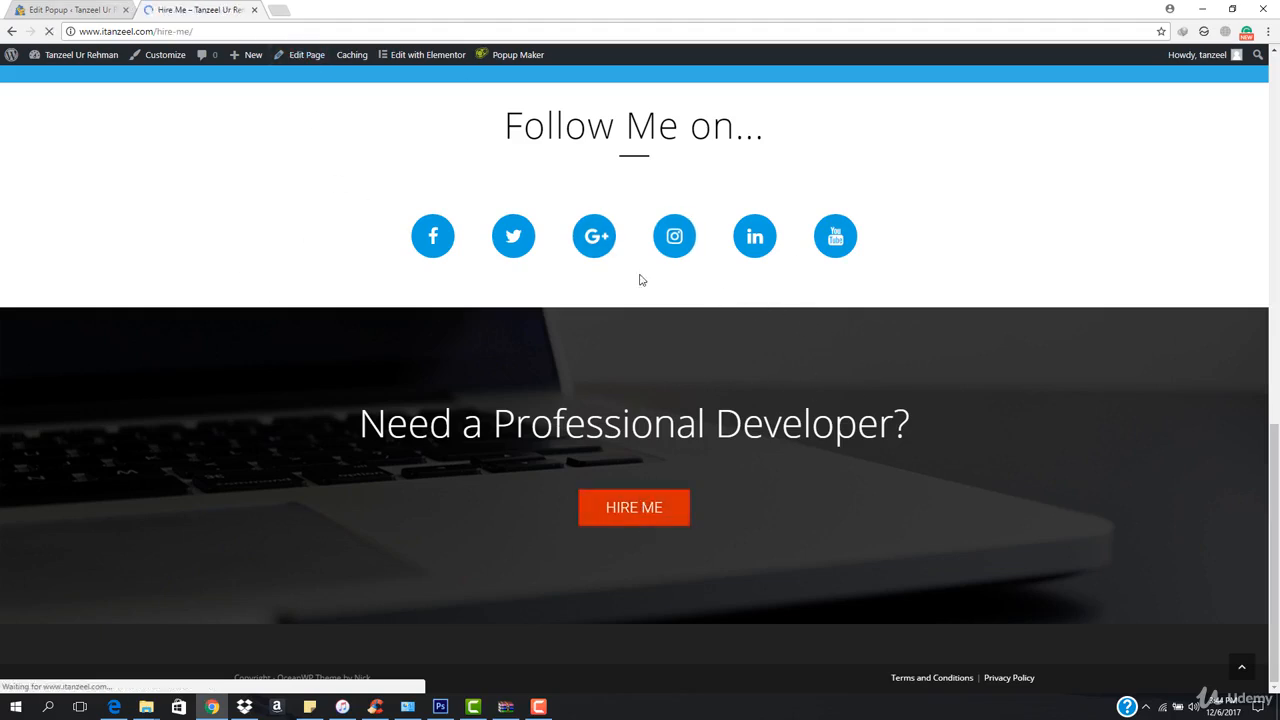
scroll(578, 335, "down", 2)
scroll(594, 417, "up", 2)
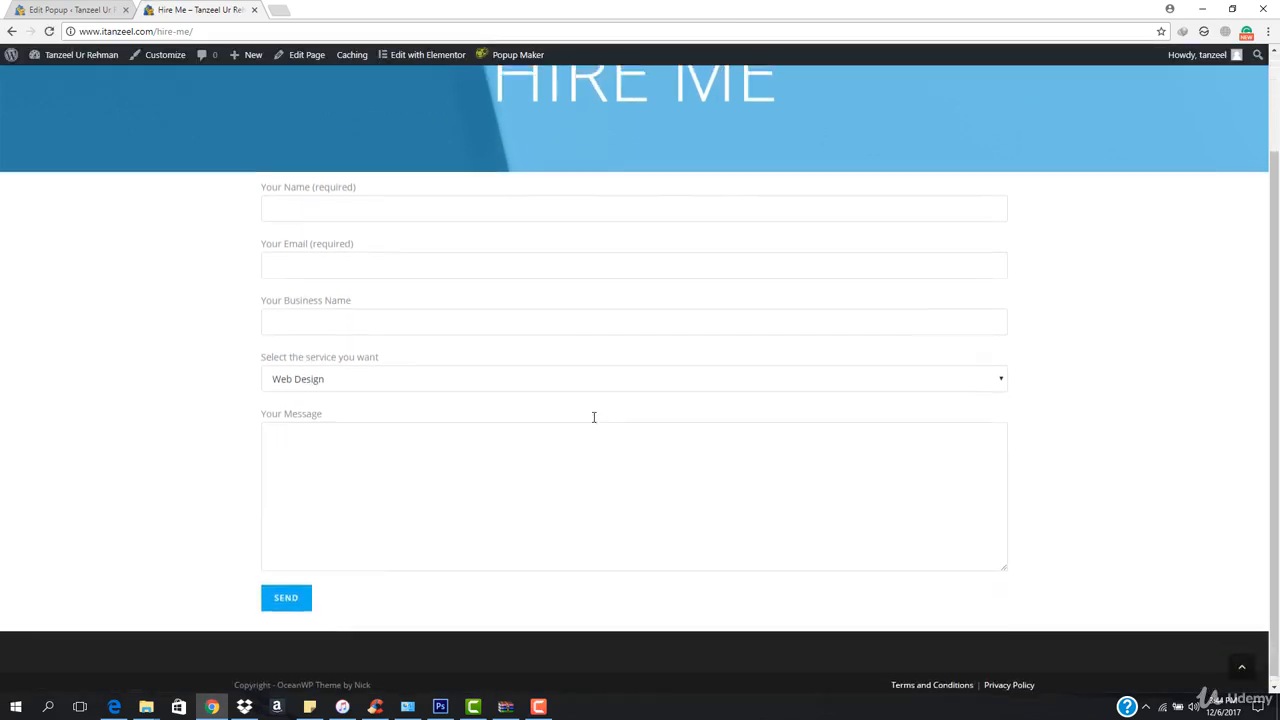
left_click(352, 117)
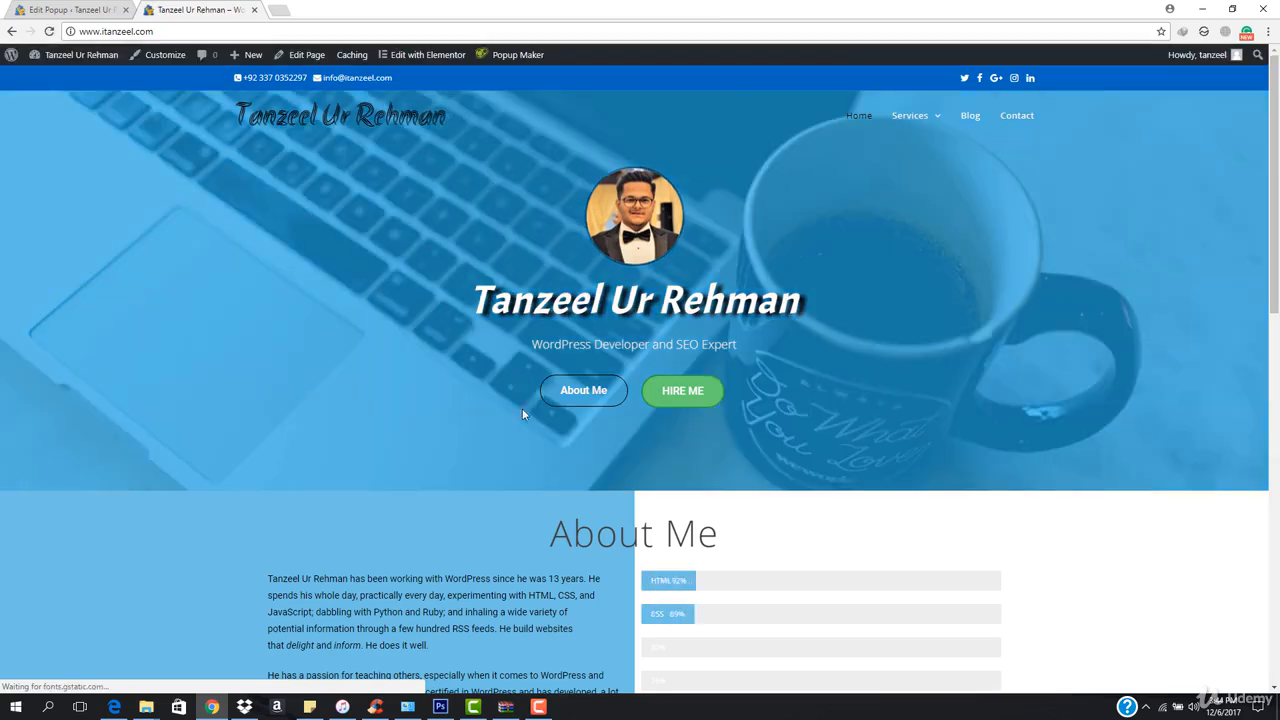
Review the home page's bottom Hire Me section and the popup's edit page, ending at the top of the home page.
left_click(675, 390)
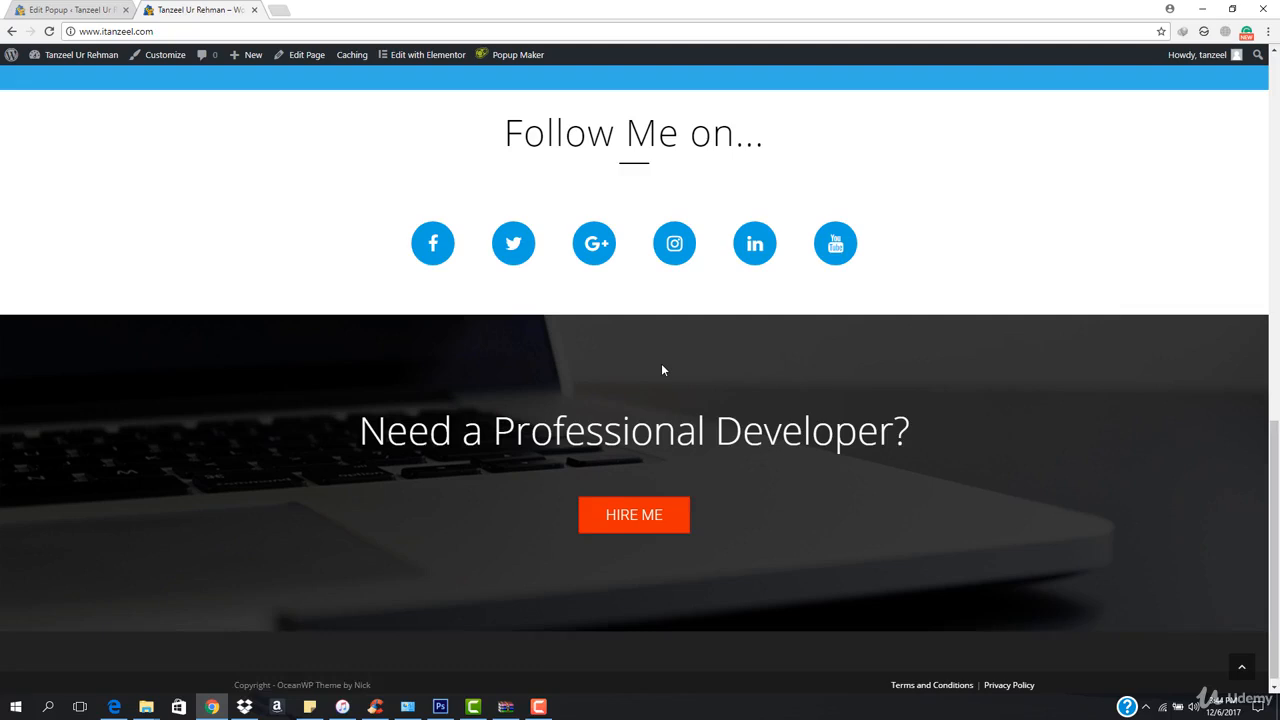
left_click(70, 9)
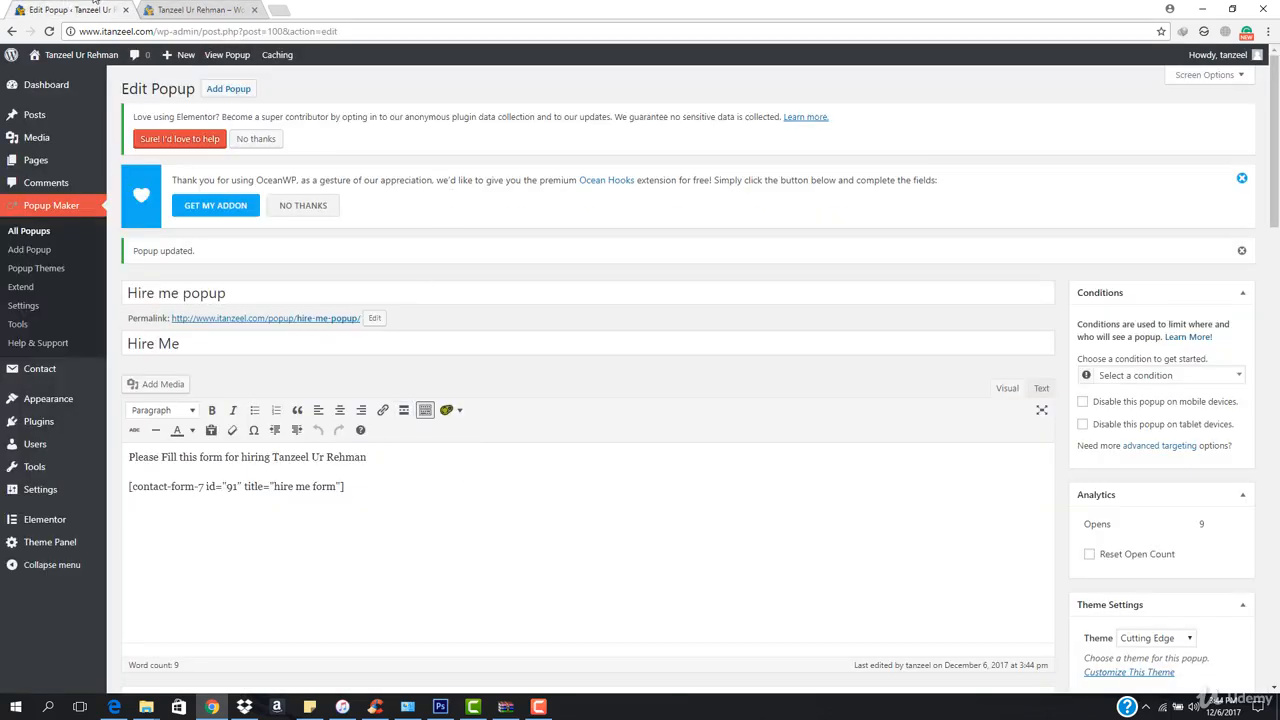
left_click(197, 9)
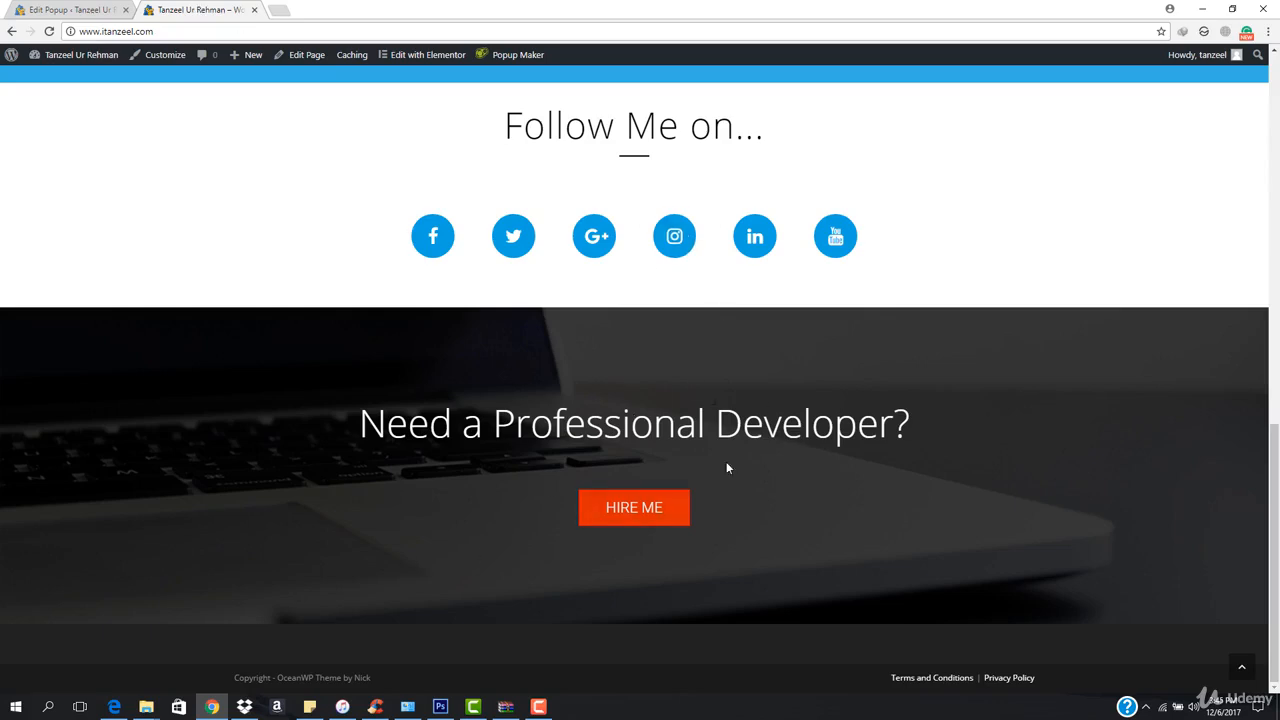
scroll(667, 456, "up", 20)
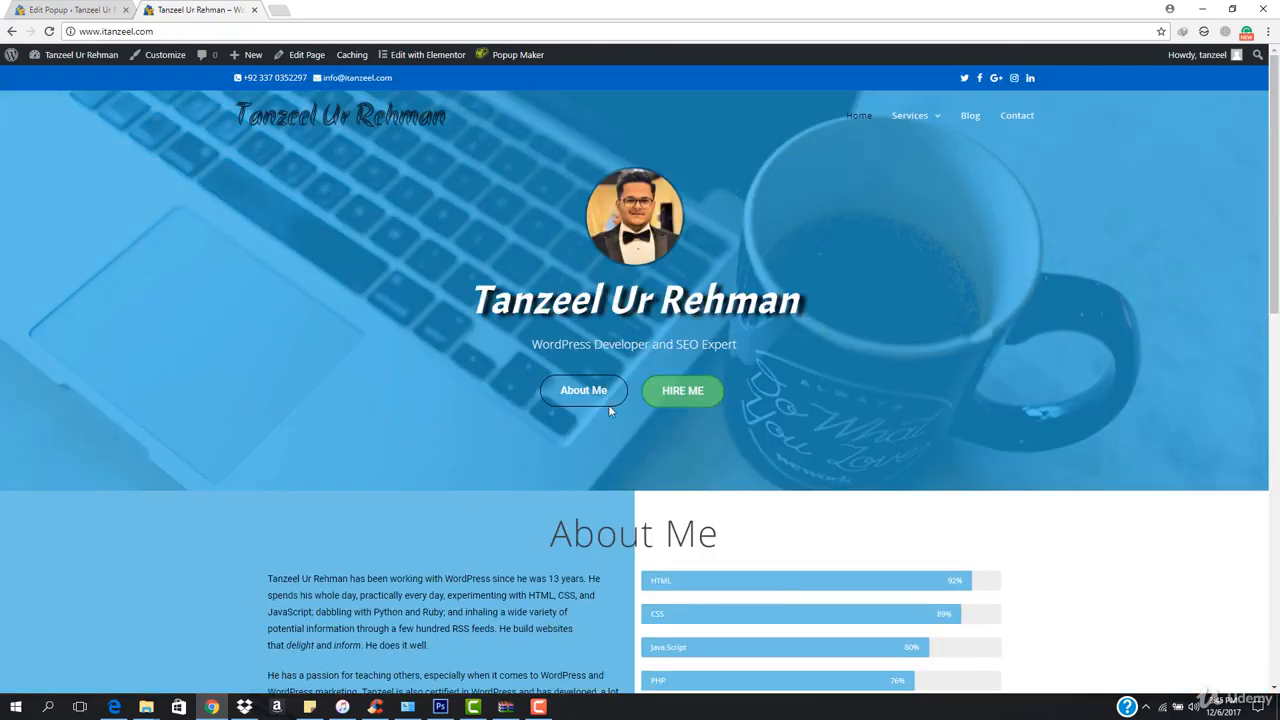